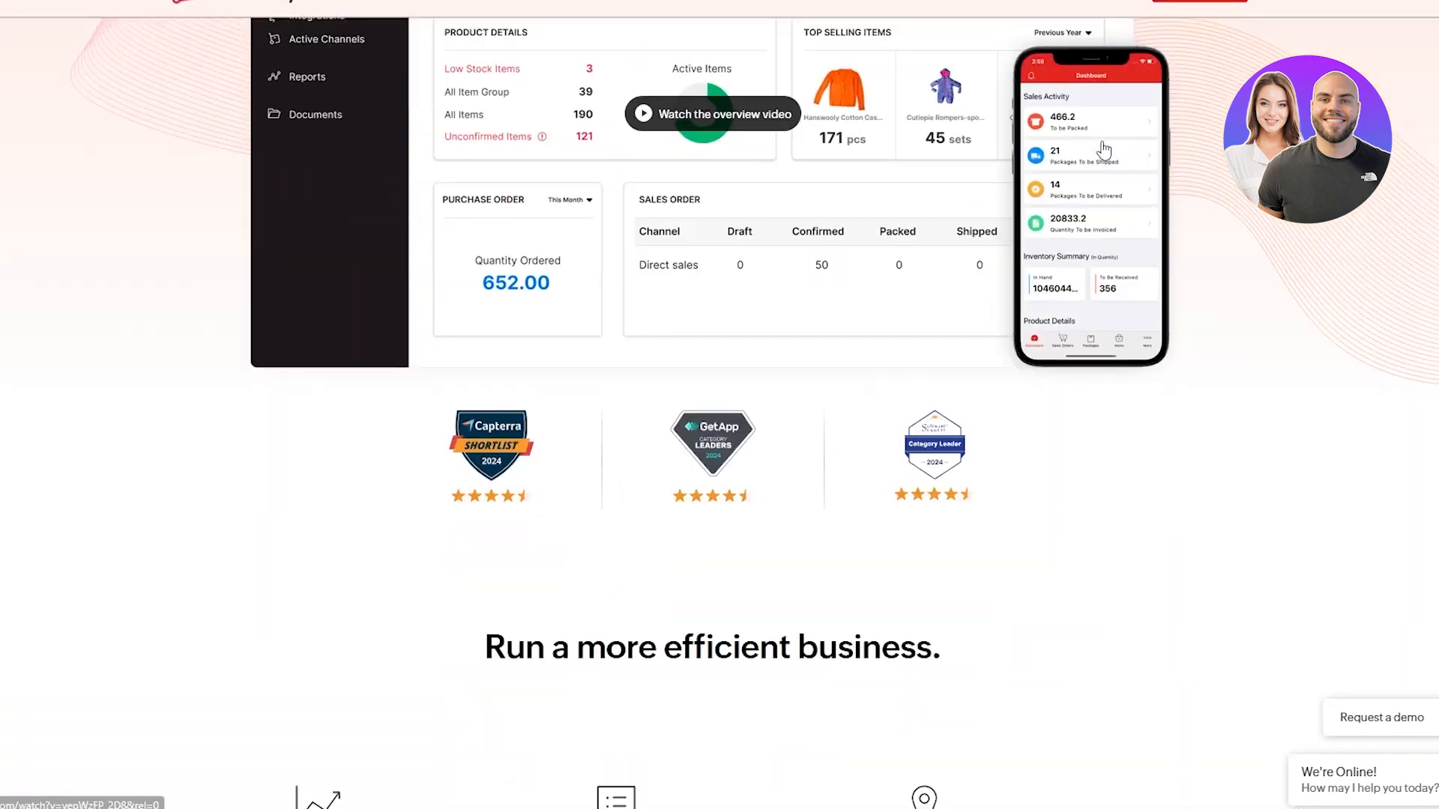
- Look over the Zoho Inventory landing page and open its free sign-up form
scroll(1096, 142, up, 9)
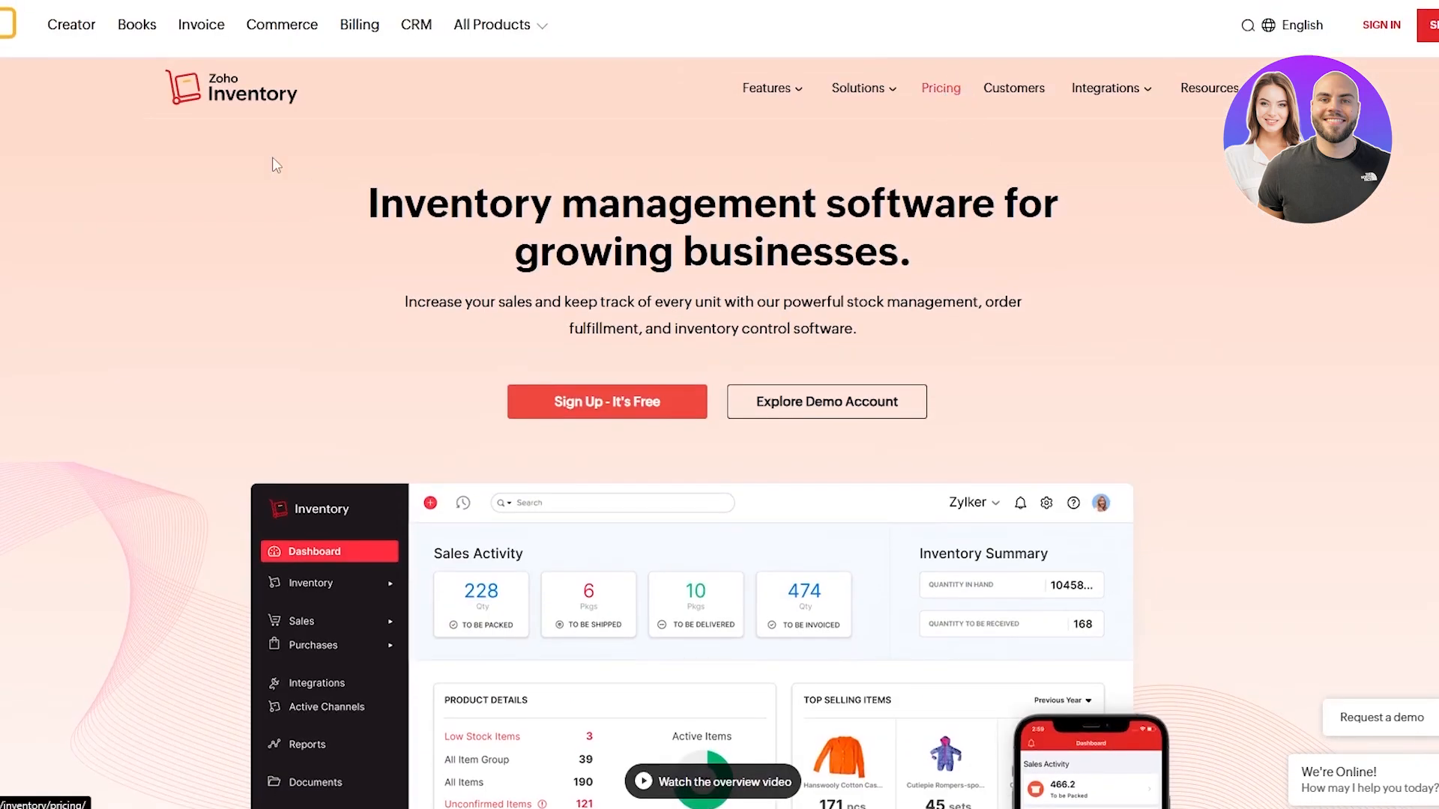
scroll(2, 203, down, 10)
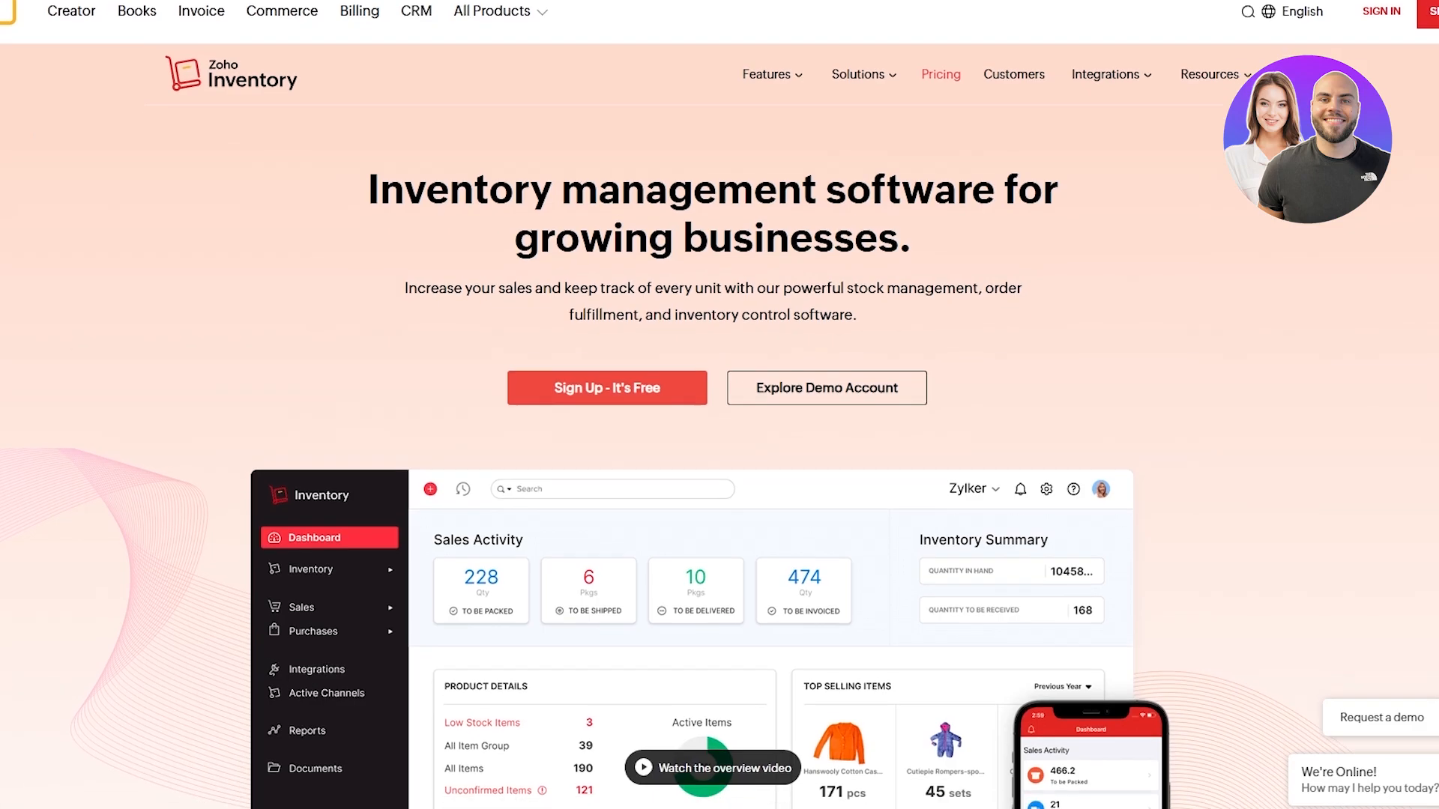
scroll(2, 202, up, 8)
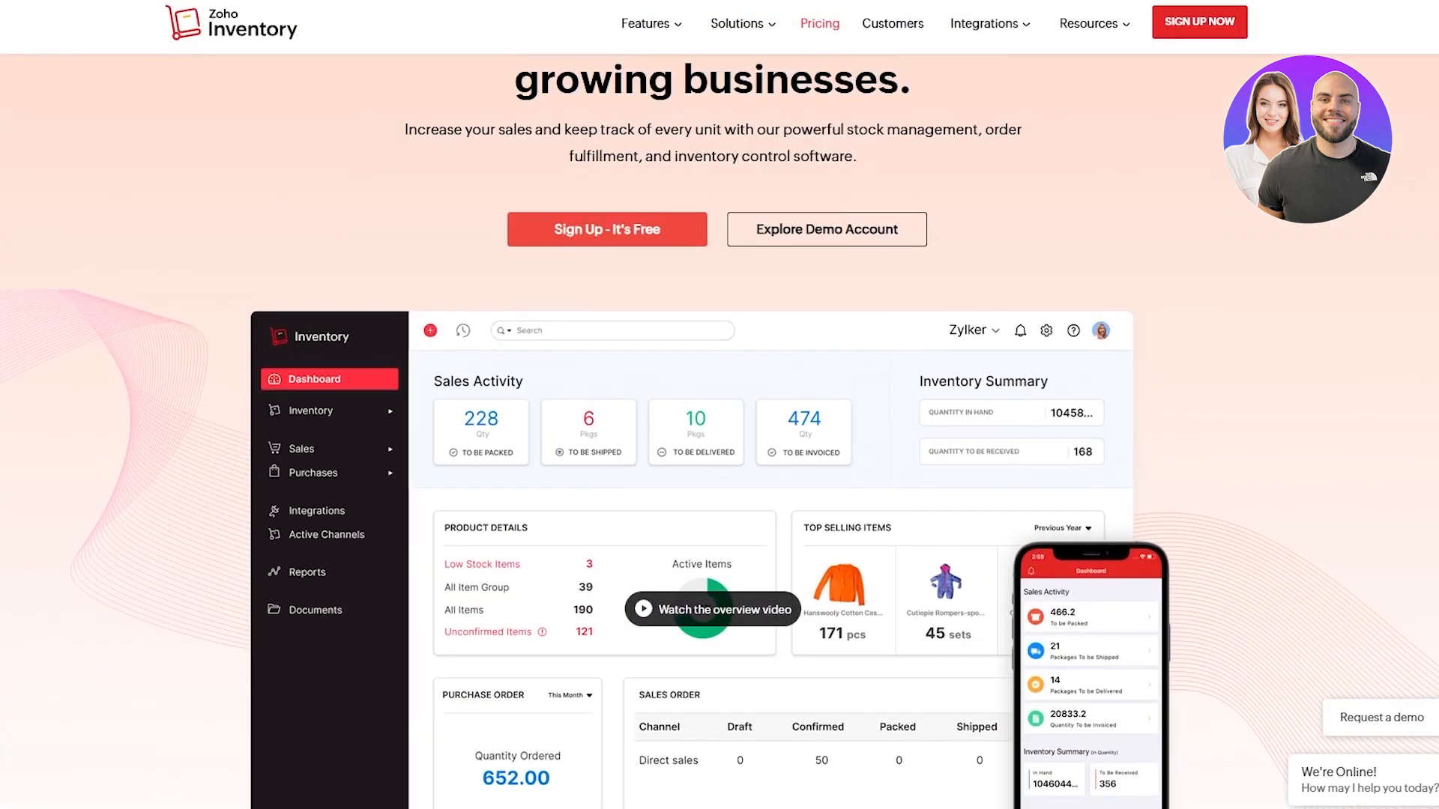
click(578, 232)
- Sign up for Zoho Inventory with a Google account
drag(899, 160, 1104, 160)
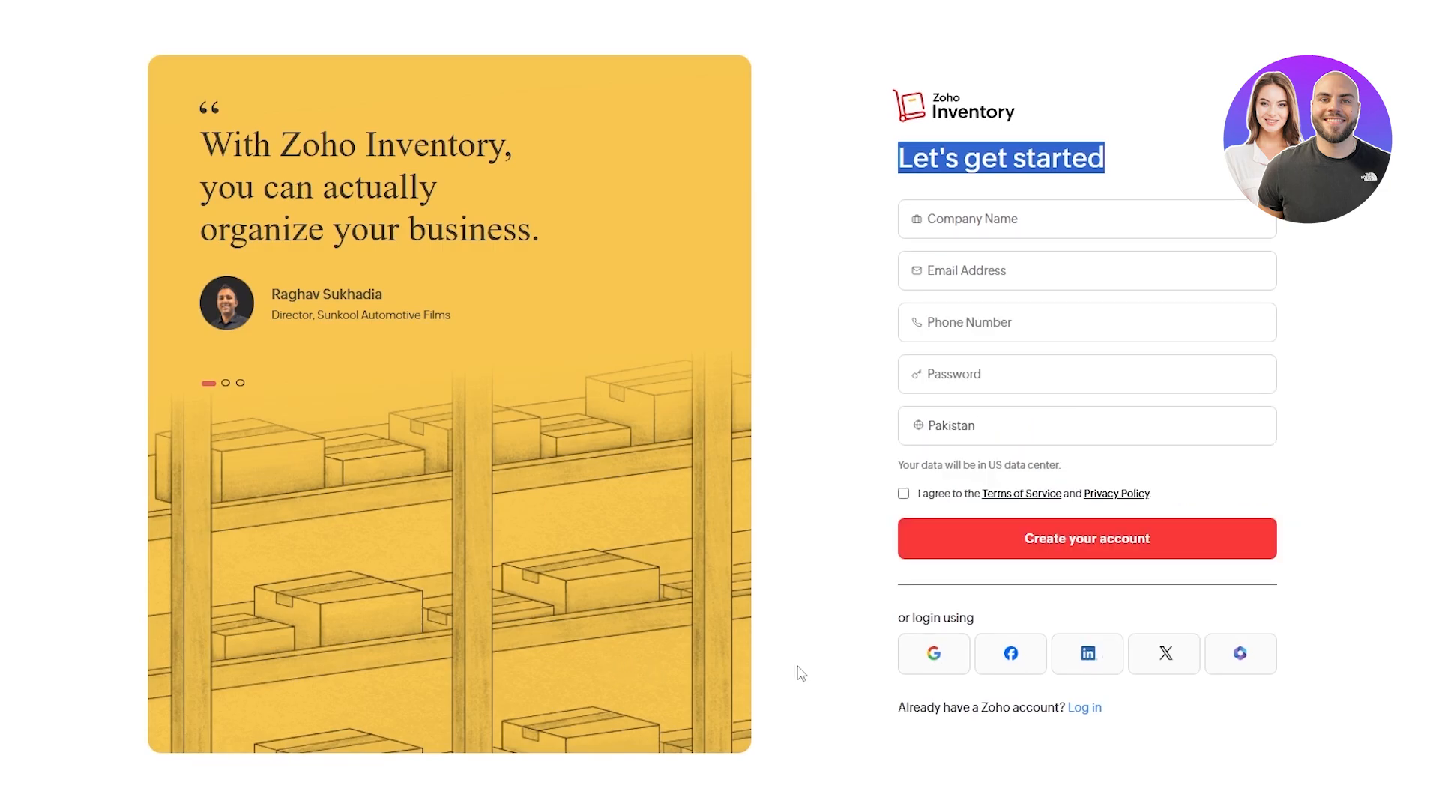
drag(904, 617, 968, 616)
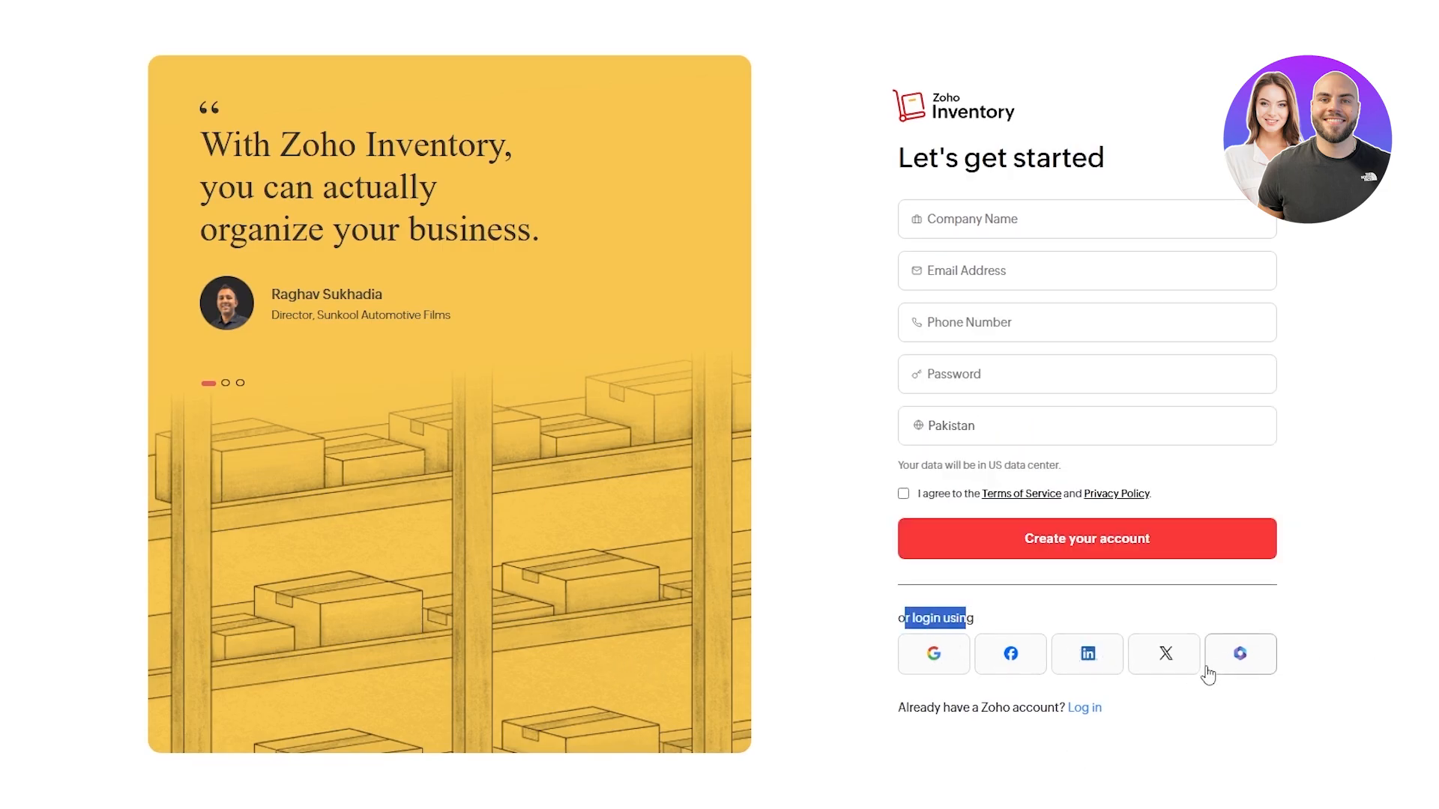
click(926, 672)
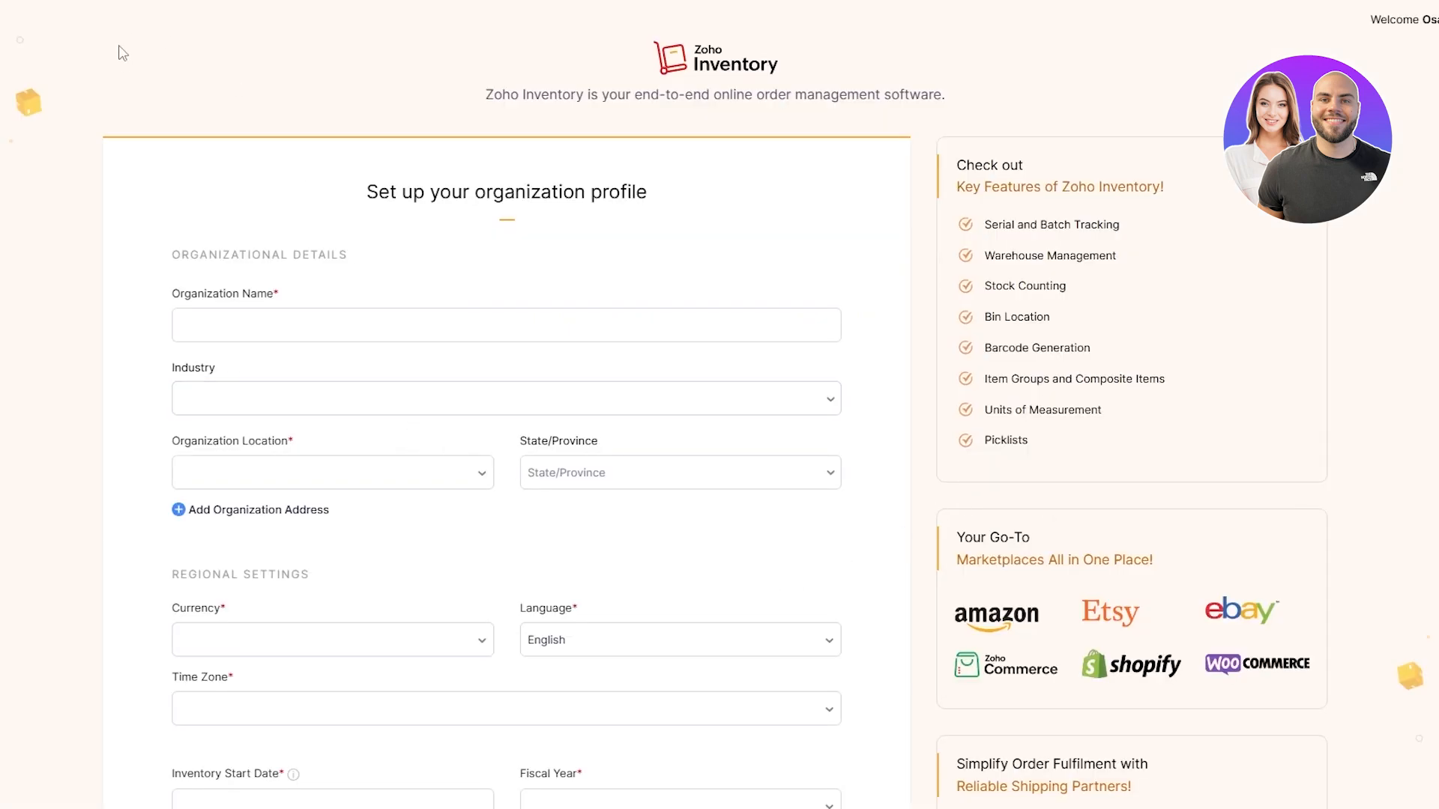
- Submit the organization profile for leviosah with industry Retail (E-Commerce and Offline), location United Kingdom, Edinburgh, and fiscal year April - March
scroll(81, 295, down, 5)
scroll(80, 295, up, 4)
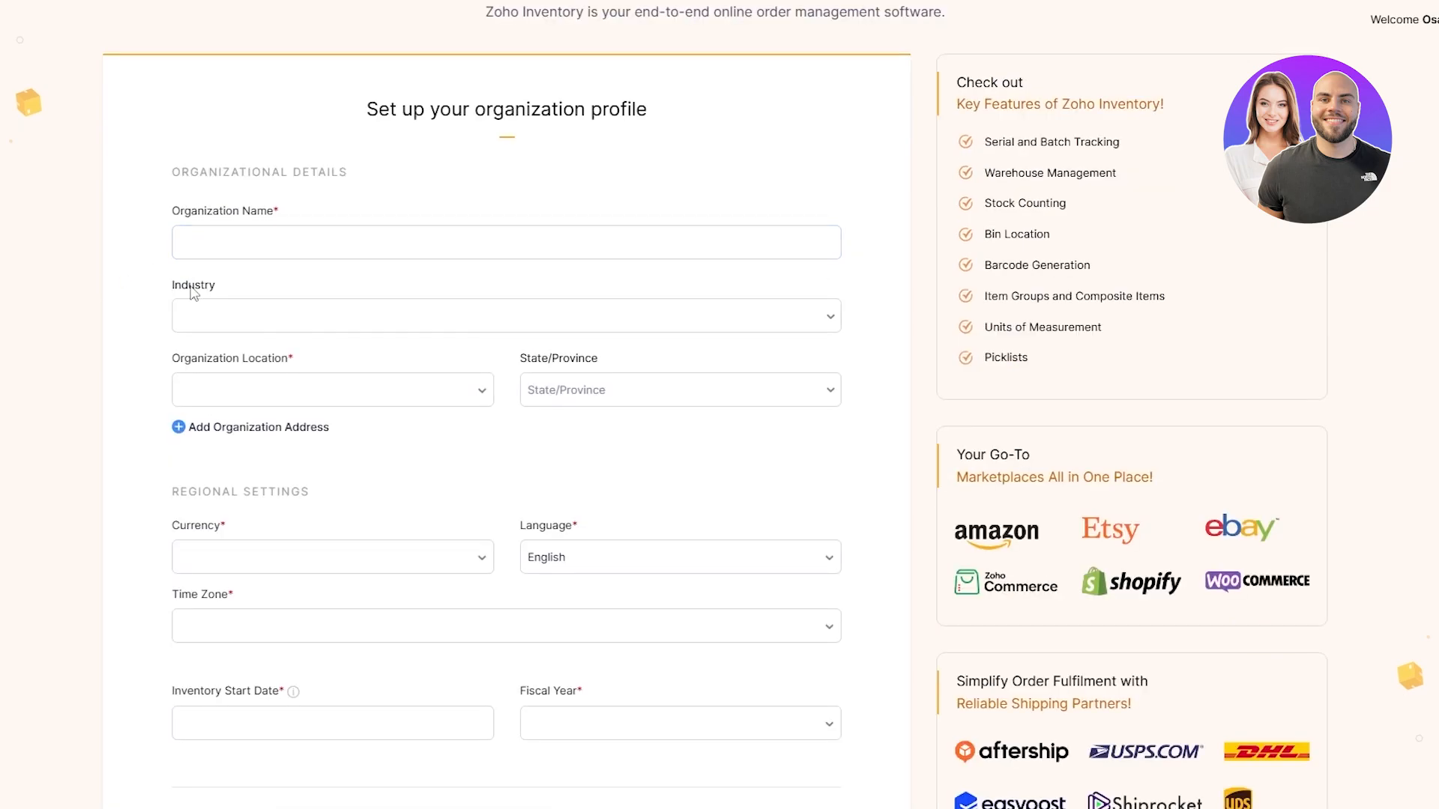
scroll(193, 295, down, 3)
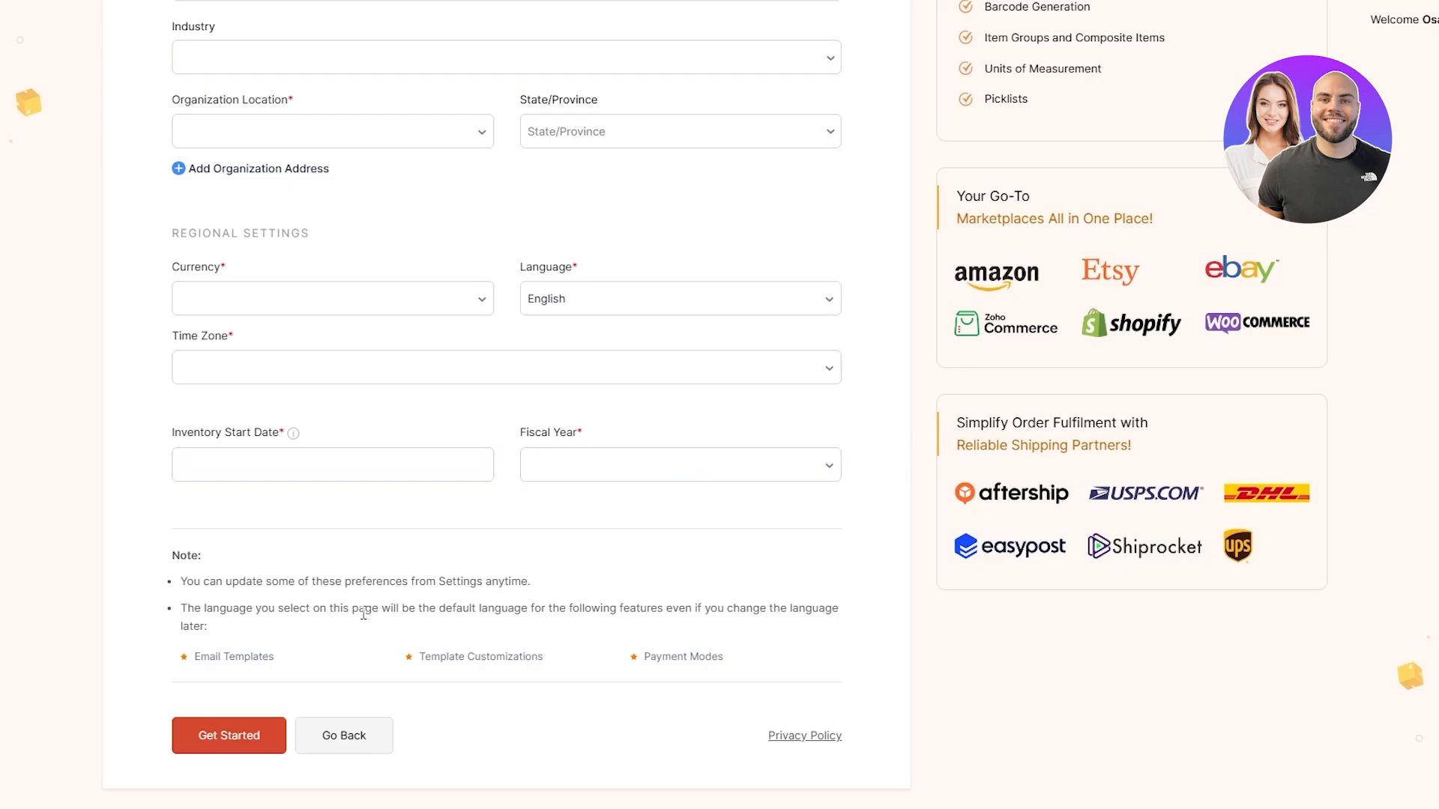
scroll(195, 756, up, 4)
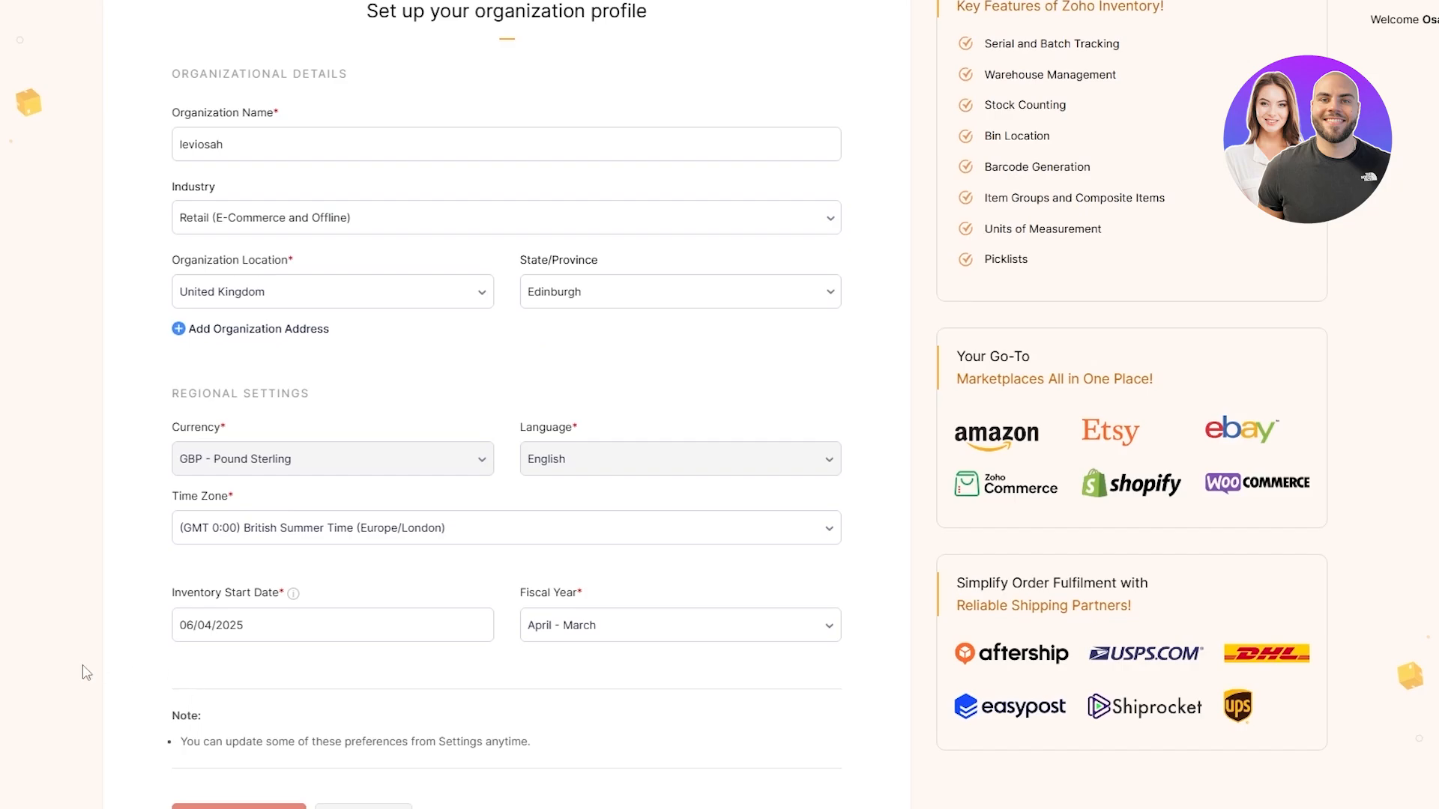
scroll(483, 560, down, 1)
click(254, 747)
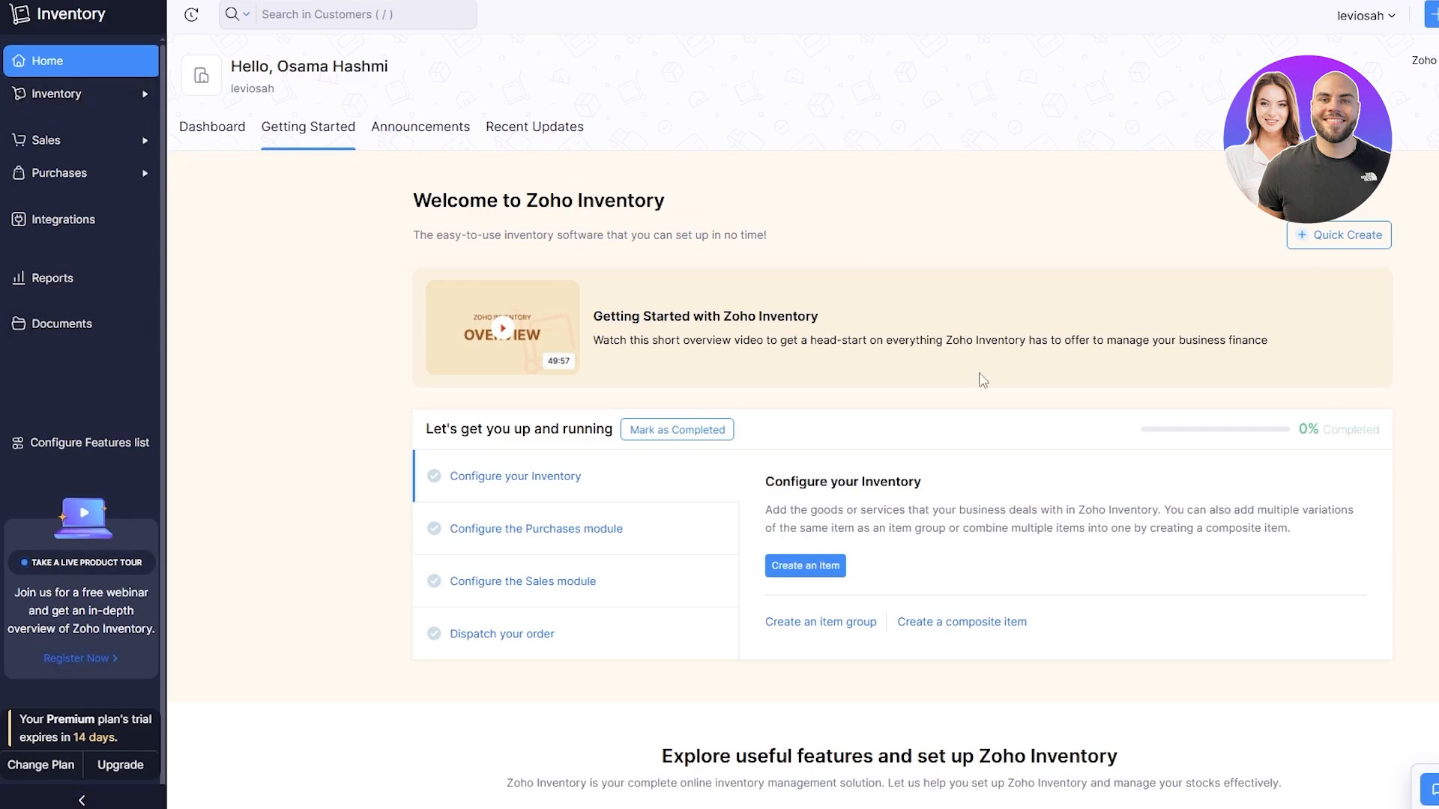
- Start creating a new item from the inventory configuration section of the Getting Started page
scroll(1119, 345, down, 7)
scroll(658, 321, up, 6)
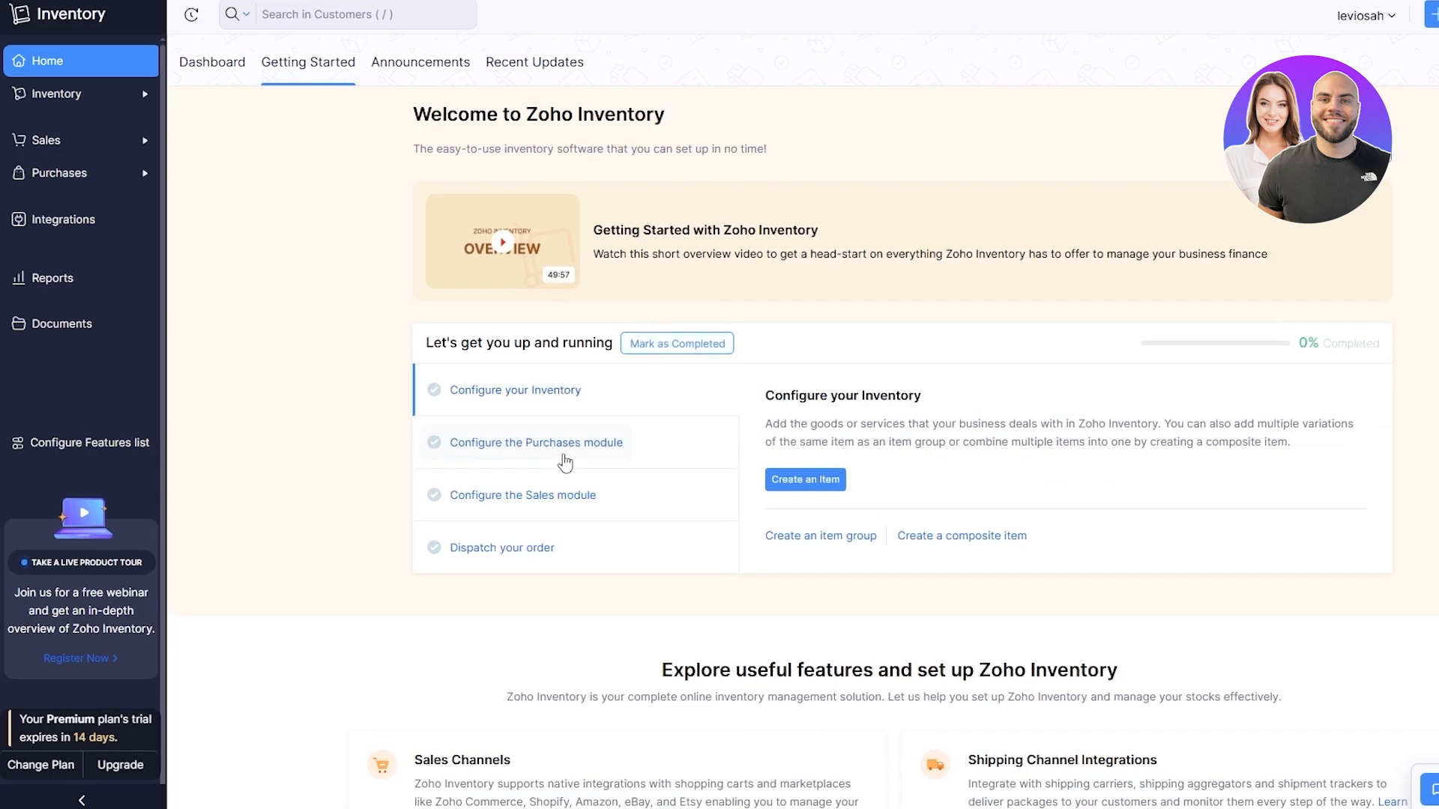
drag(774, 396, 852, 395)
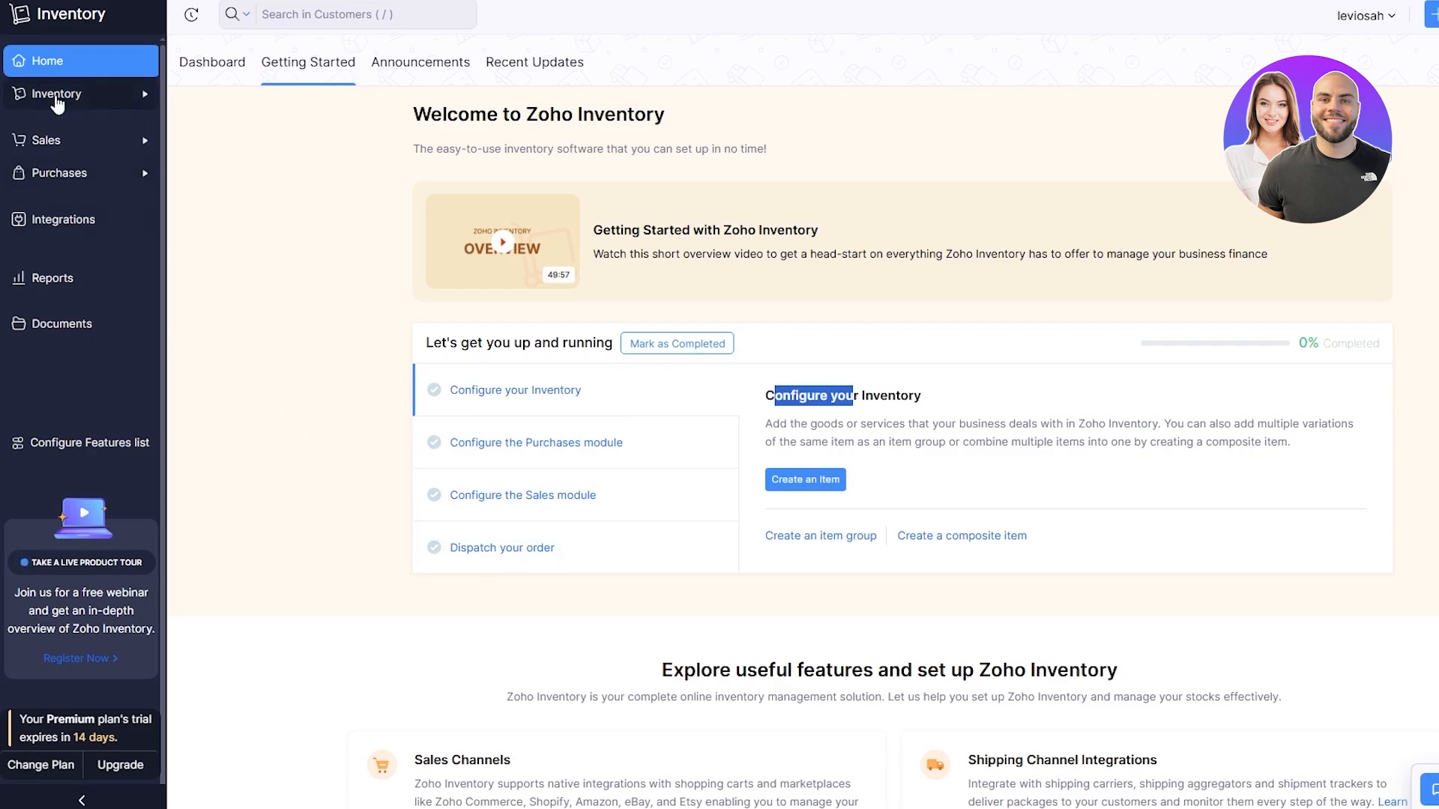
click(857, 418)
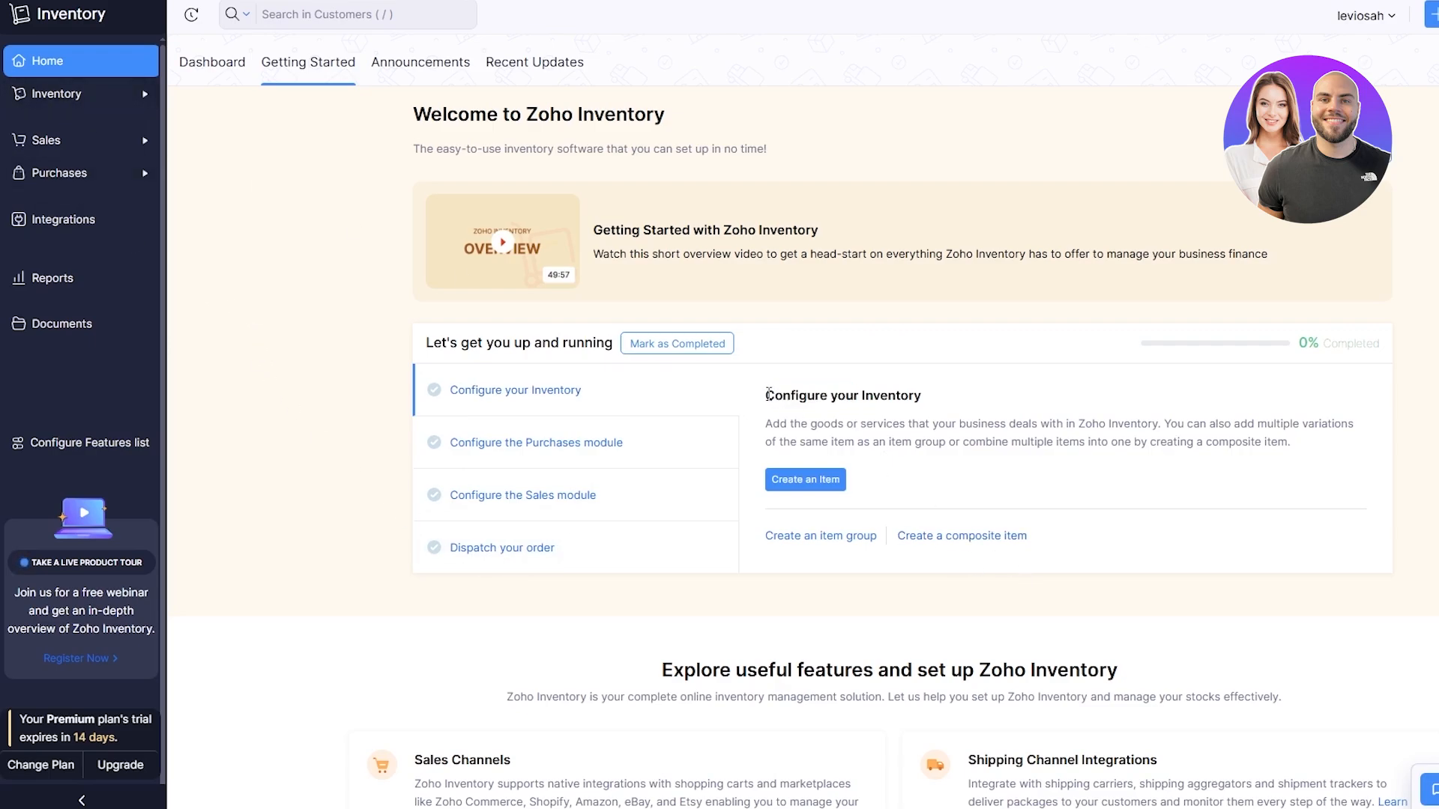
drag(768, 393, 903, 395)
click(784, 489)
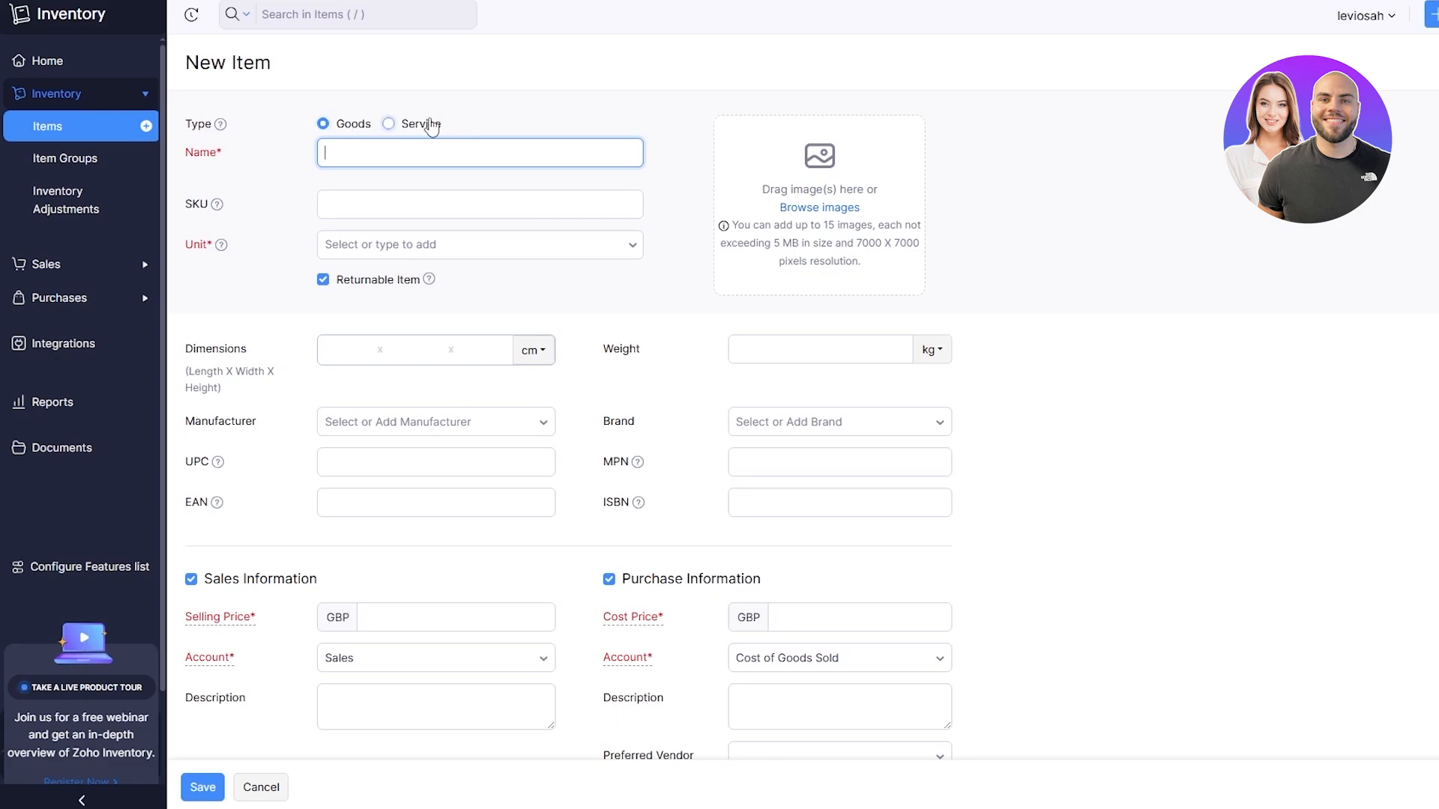
- Review the new item form and upload the black T-shirt picture as the item image
double_click(254, 164)
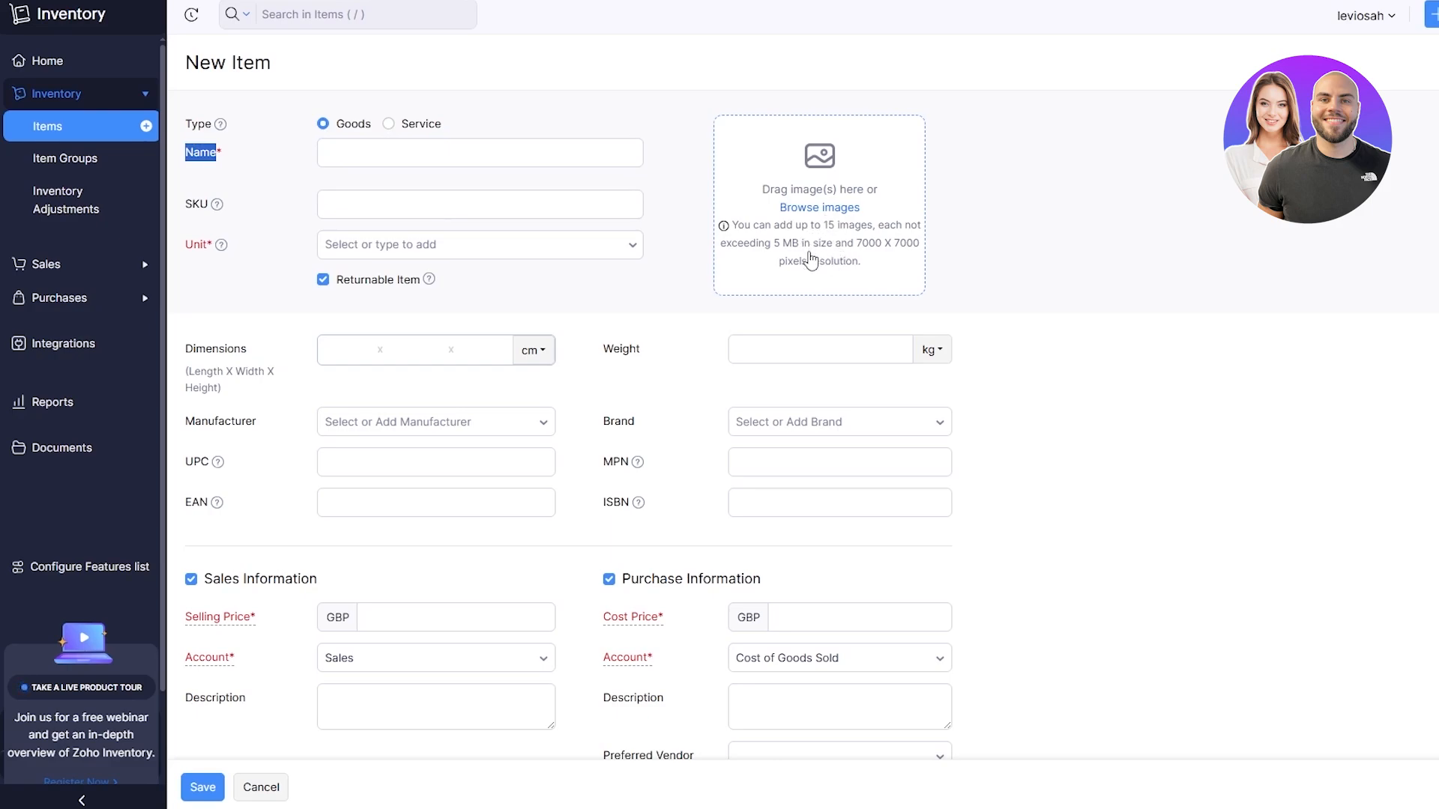
scroll(880, 262, down, 5)
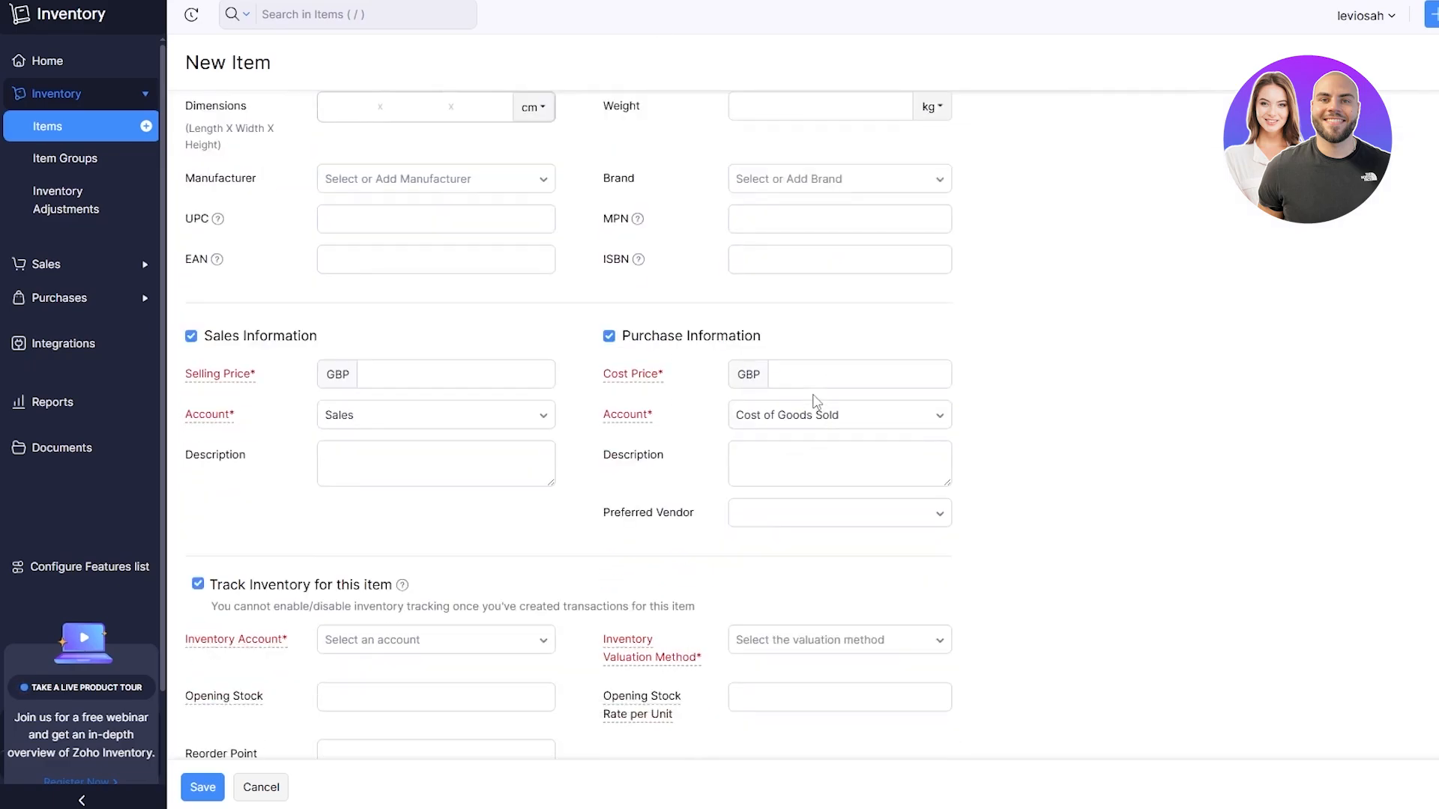
scroll(1193, 539, up, 5)
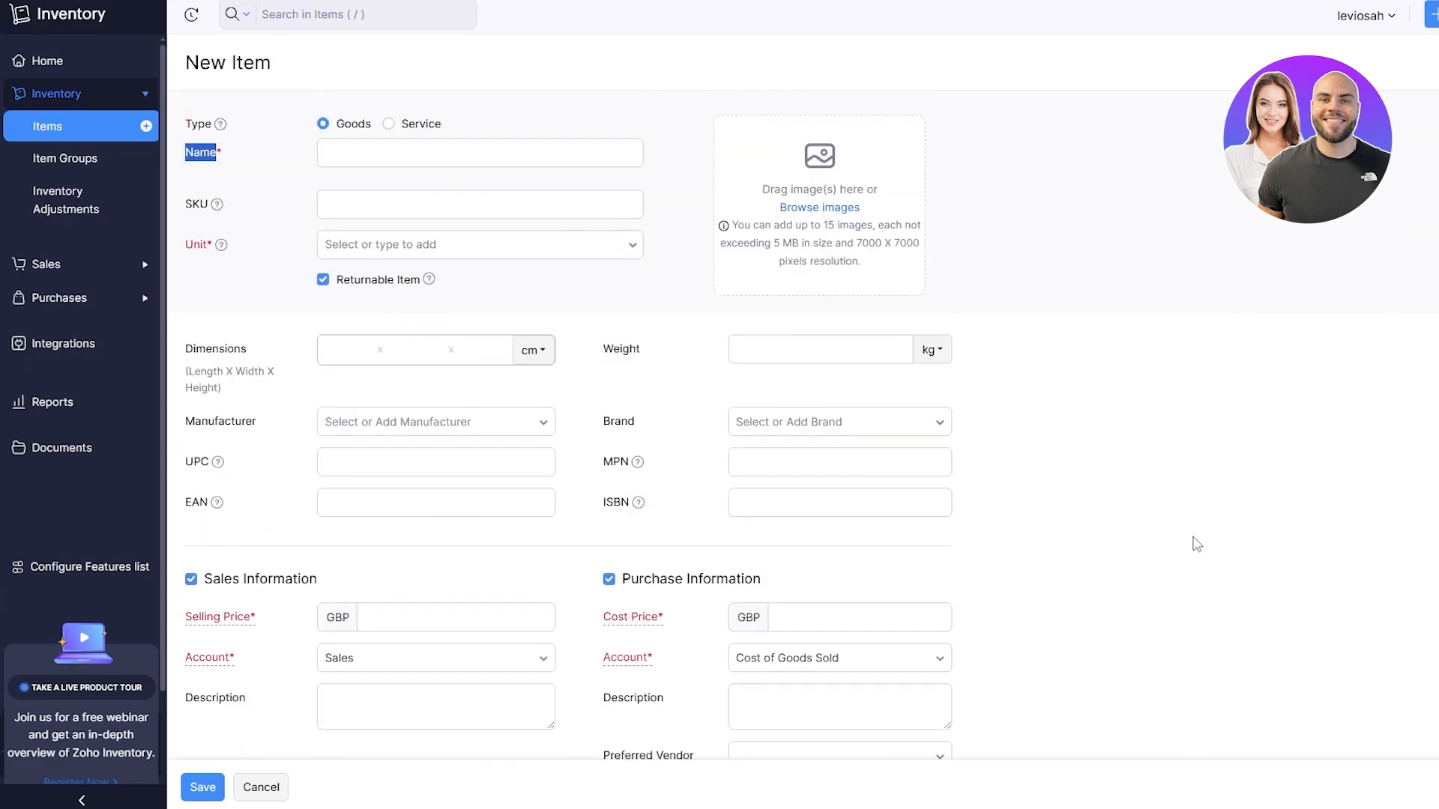
scroll(1092, 491, down, 1)
scroll(1089, 492, up, 1)
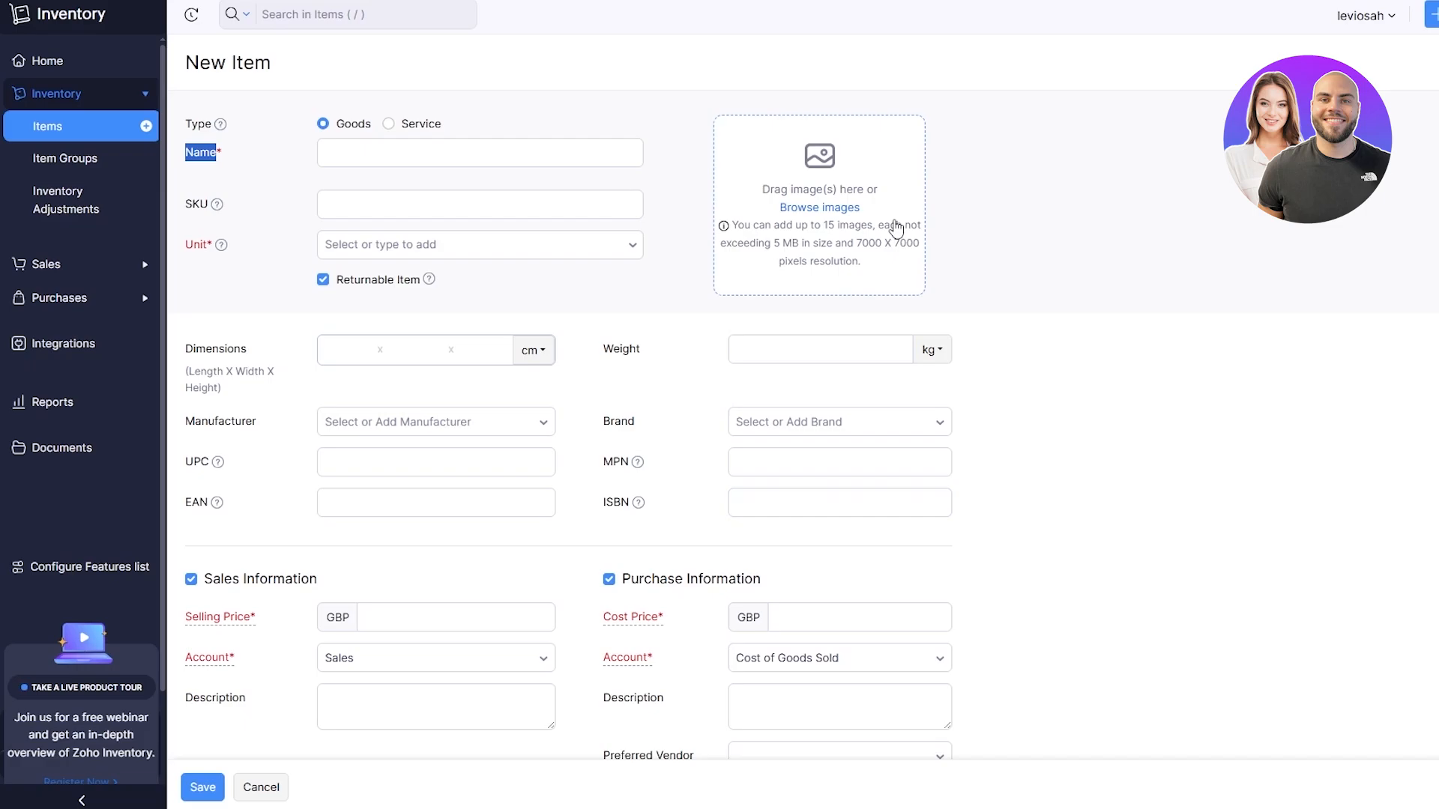
click(893, 225)
double_click(251, 69)
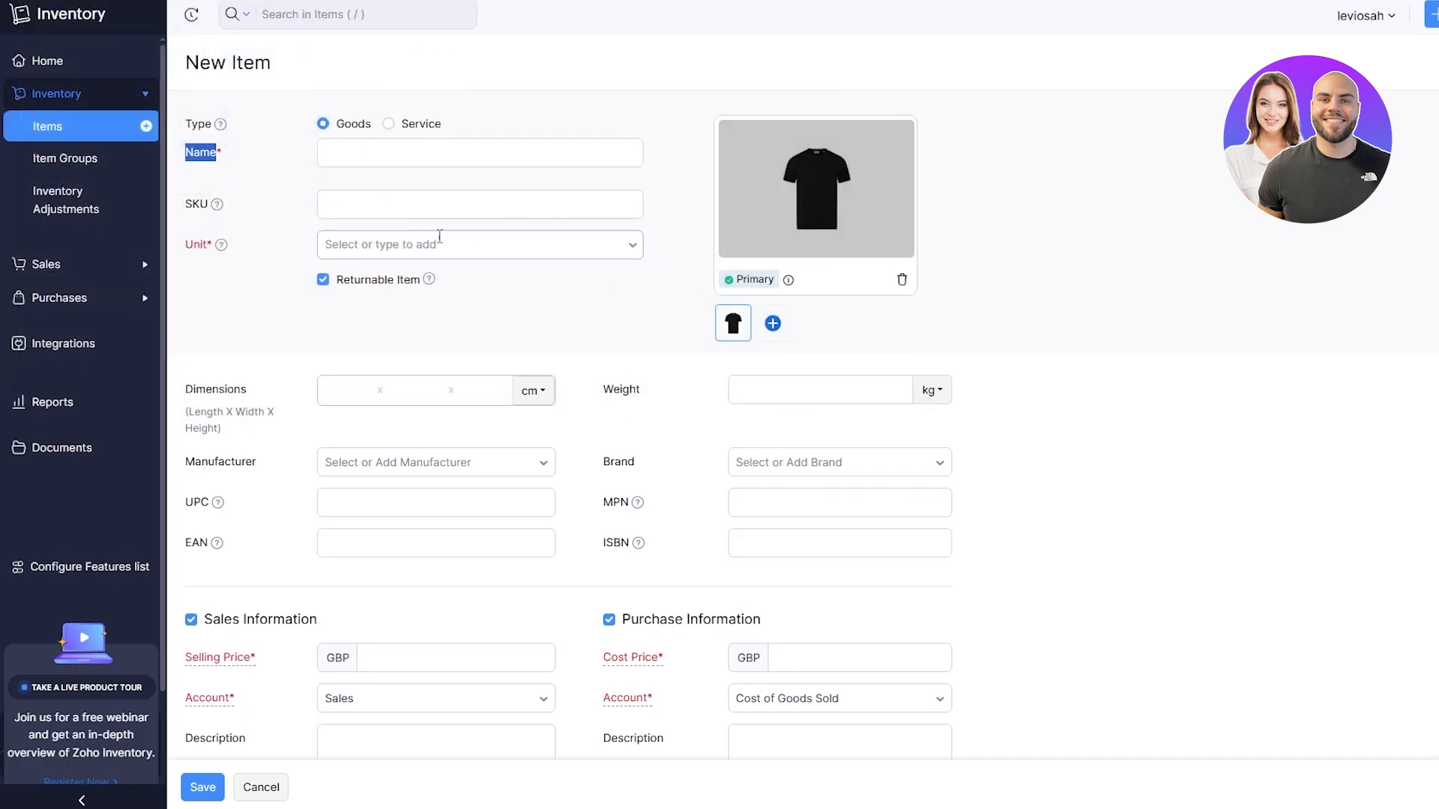
- Name the new item Plain T-Shirt
click(333, 154)
click(334, 155)
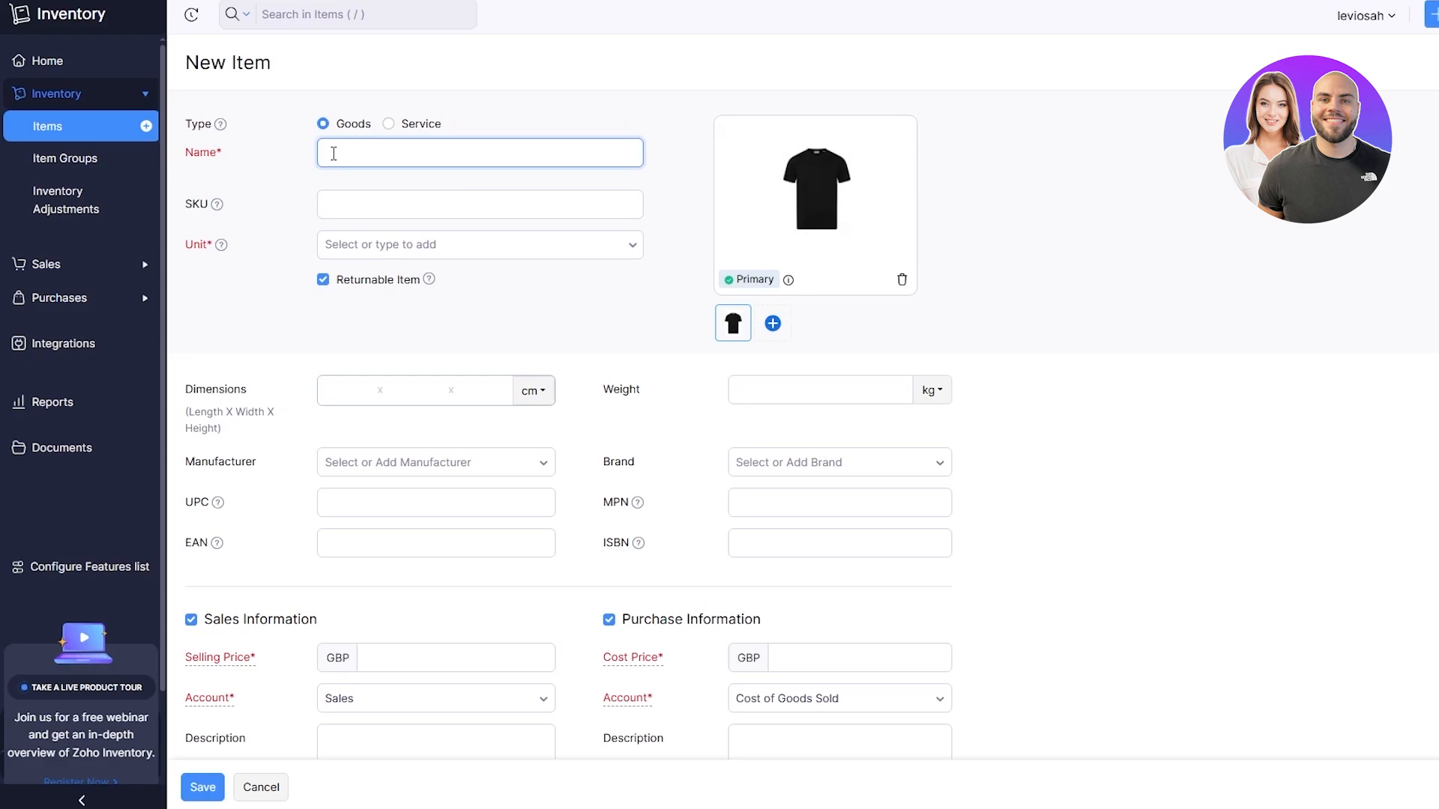
text(Plain T-Shirt)
- Set the item's unit of measurement to g, leaving the SKU blank
click(372, 200)
click(352, 244)
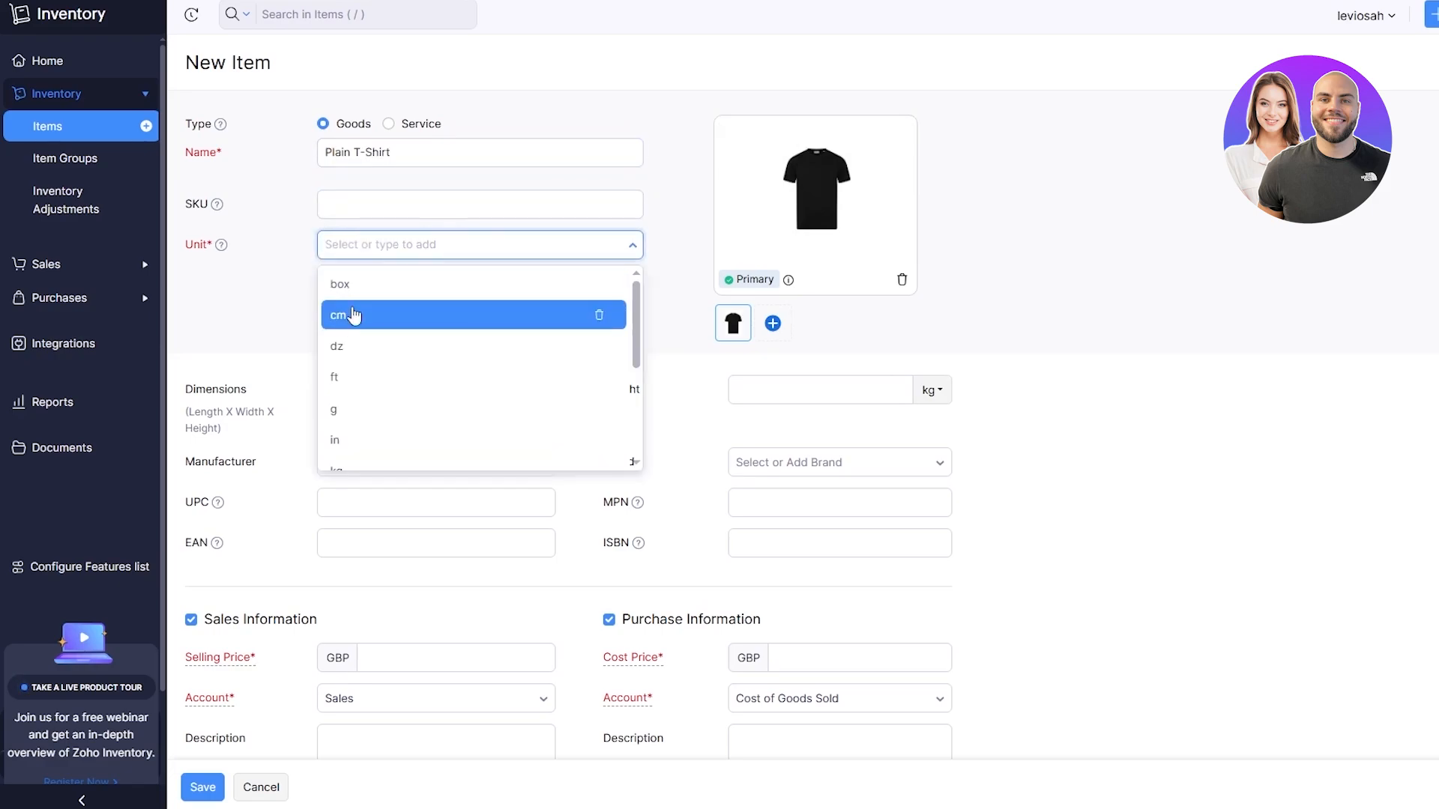
scroll(358, 296, down, 3)
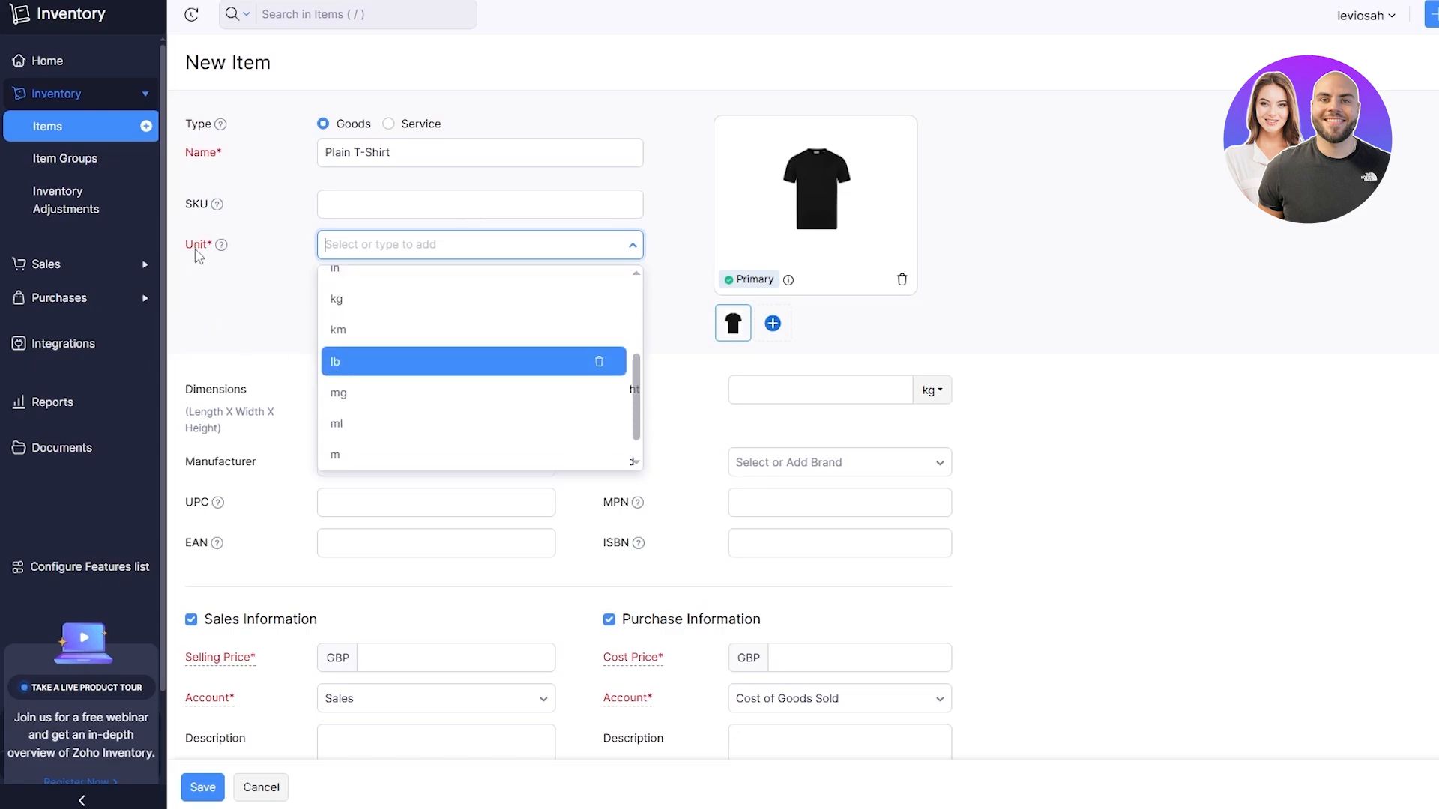
mouse_move(225, 254)
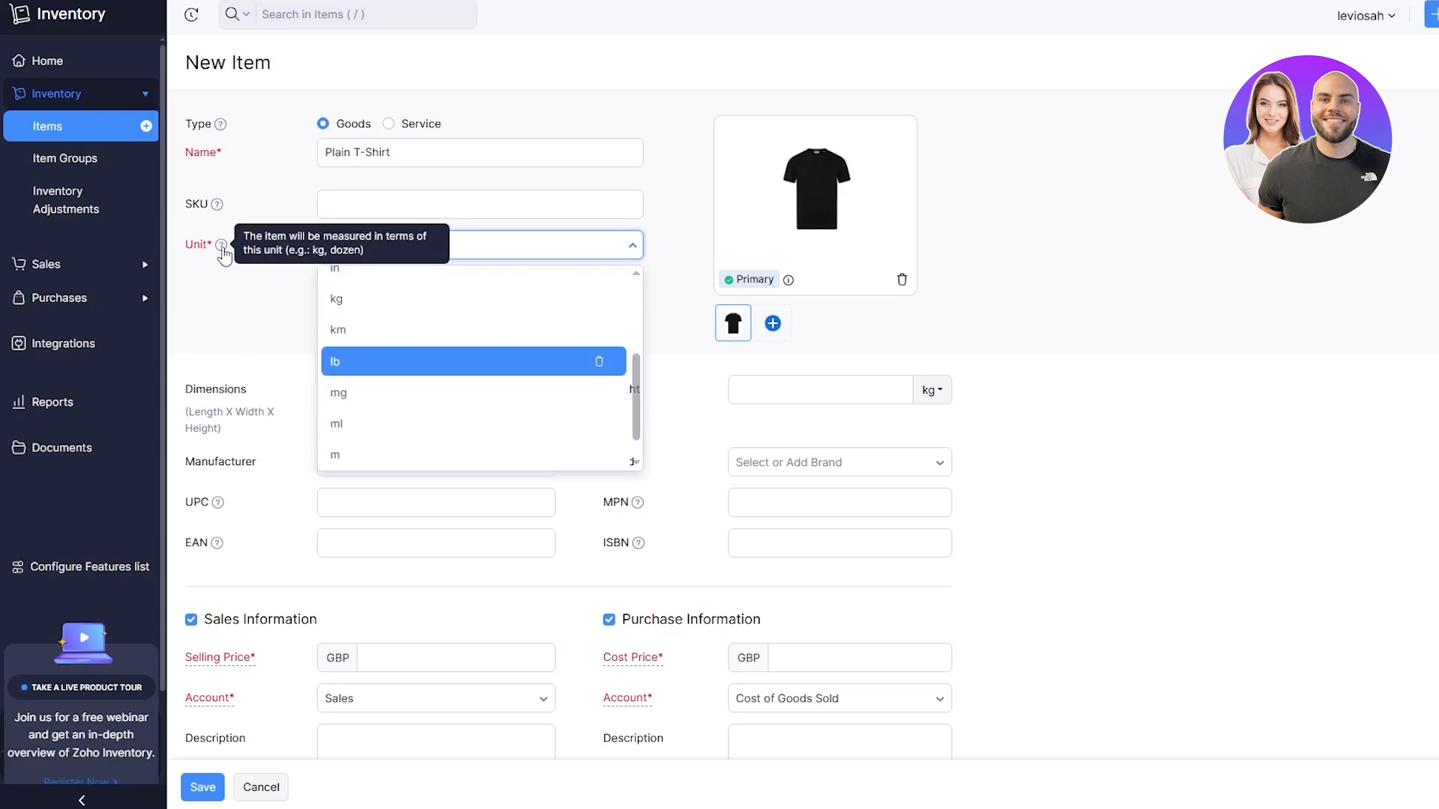
scroll(375, 419, up, 3)
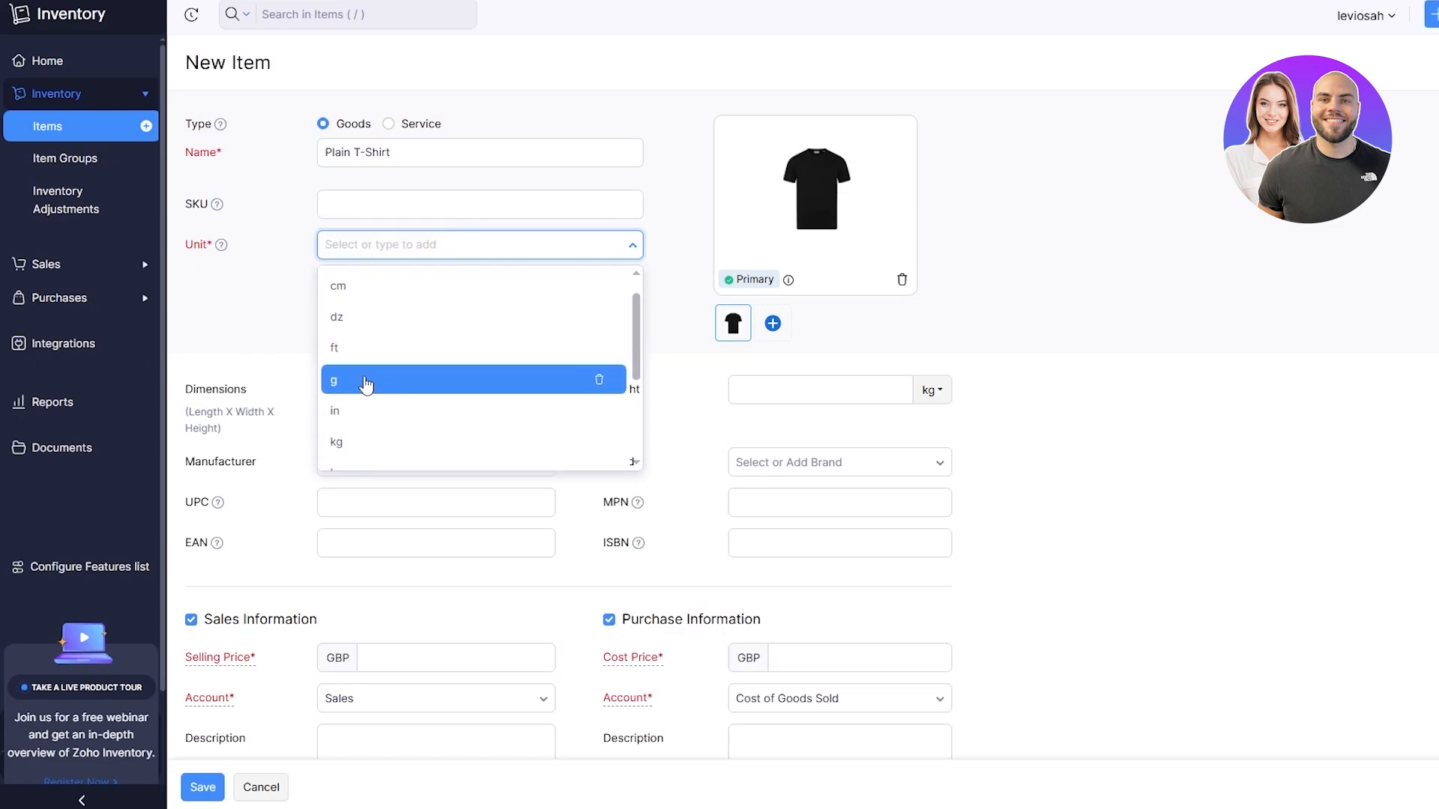
scroll(364, 353, up, 1)
click(388, 417)
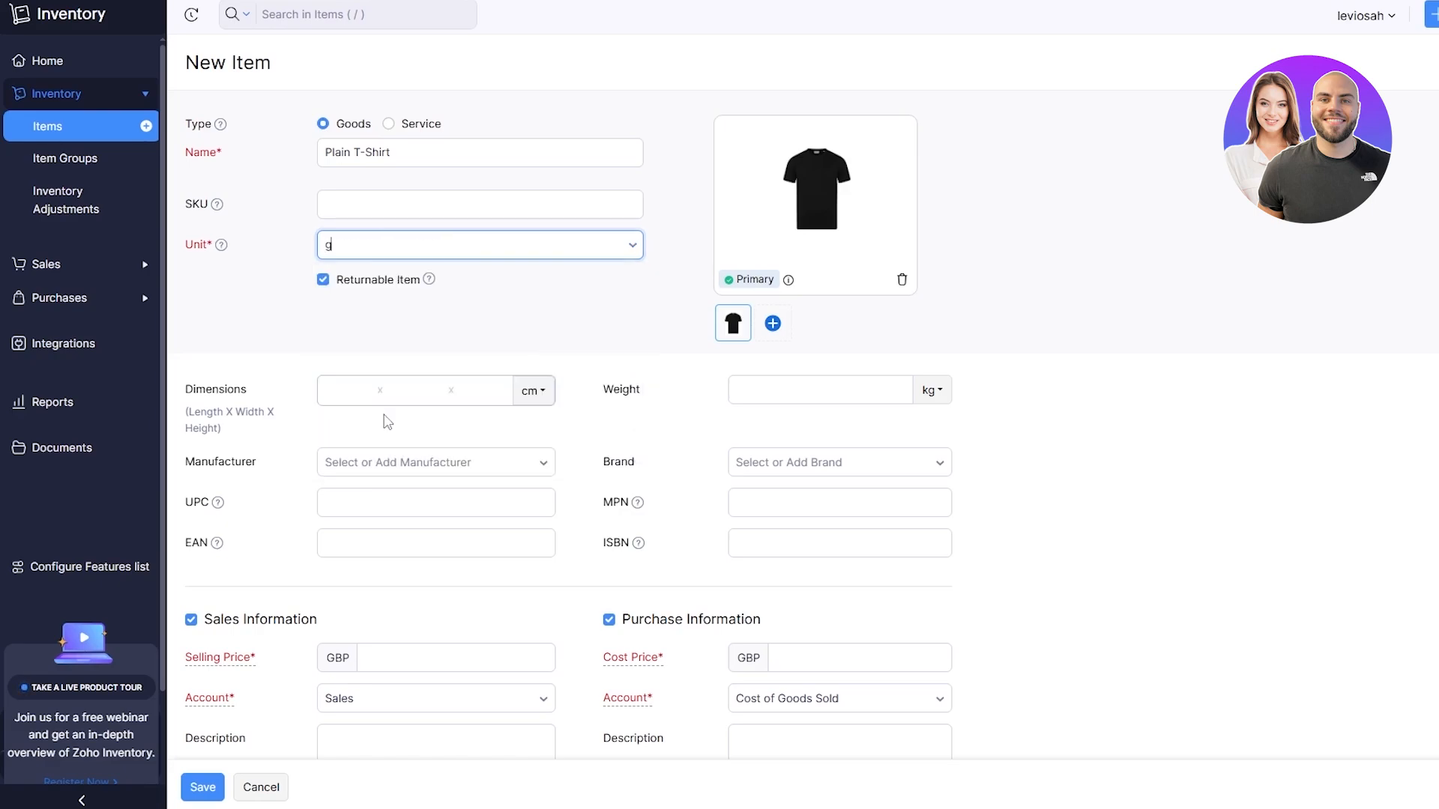
click(370, 242)
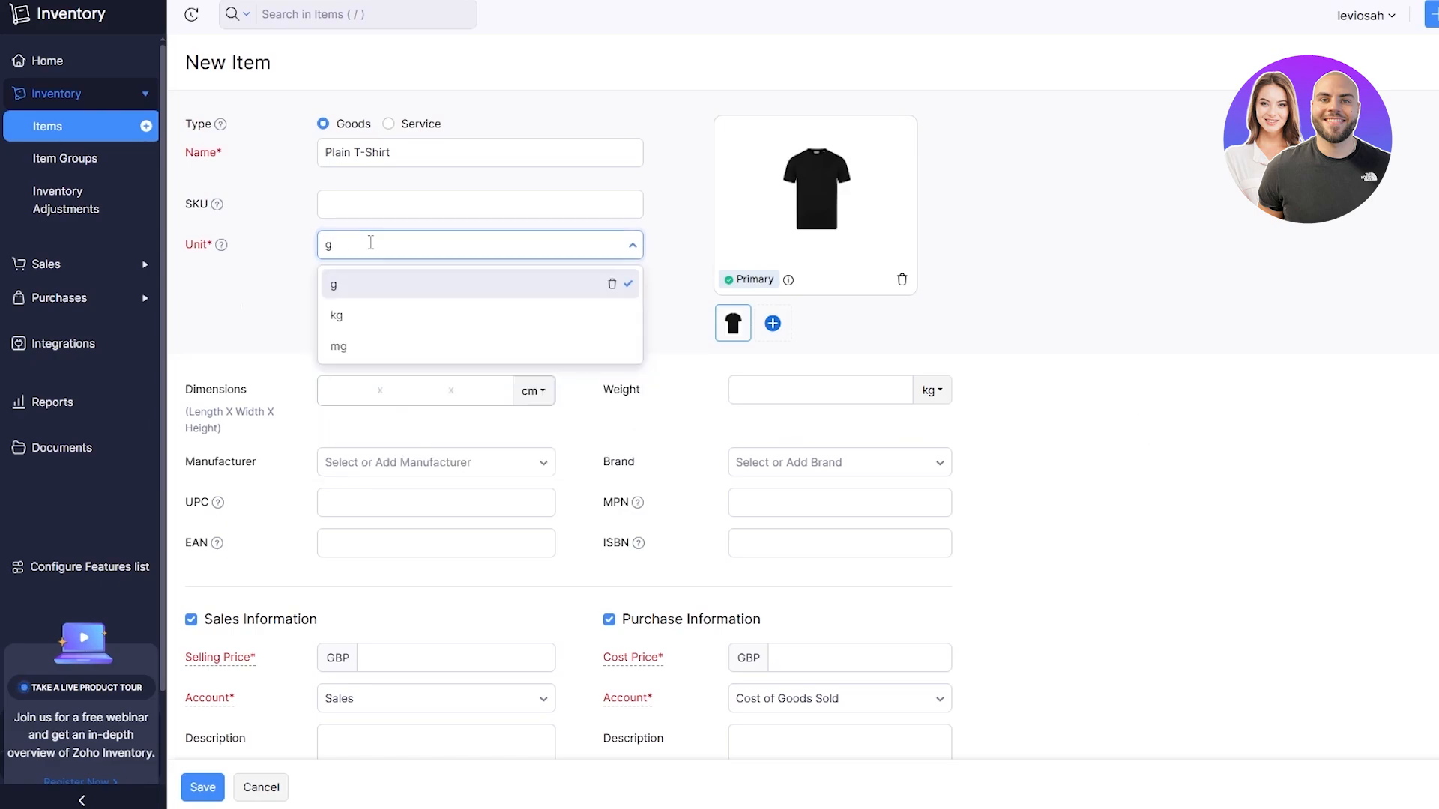
click(263, 415)
drag(254, 414, 275, 413)
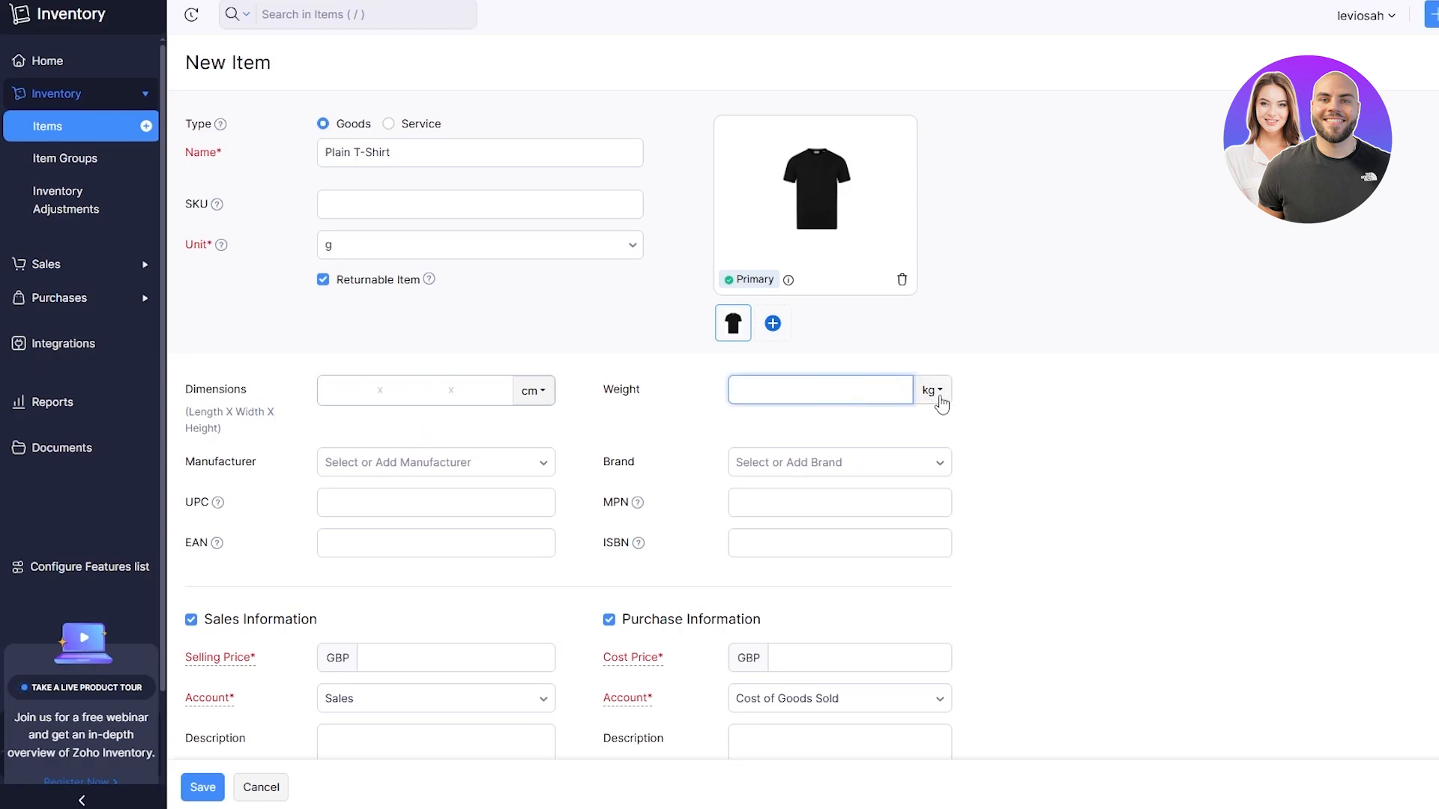
- Set the item's weight to 200 with g as the weight unit
click(933, 391)
click(929, 461)
click(781, 399)
click(677, 363)
scroll(210, 233, down, 2)
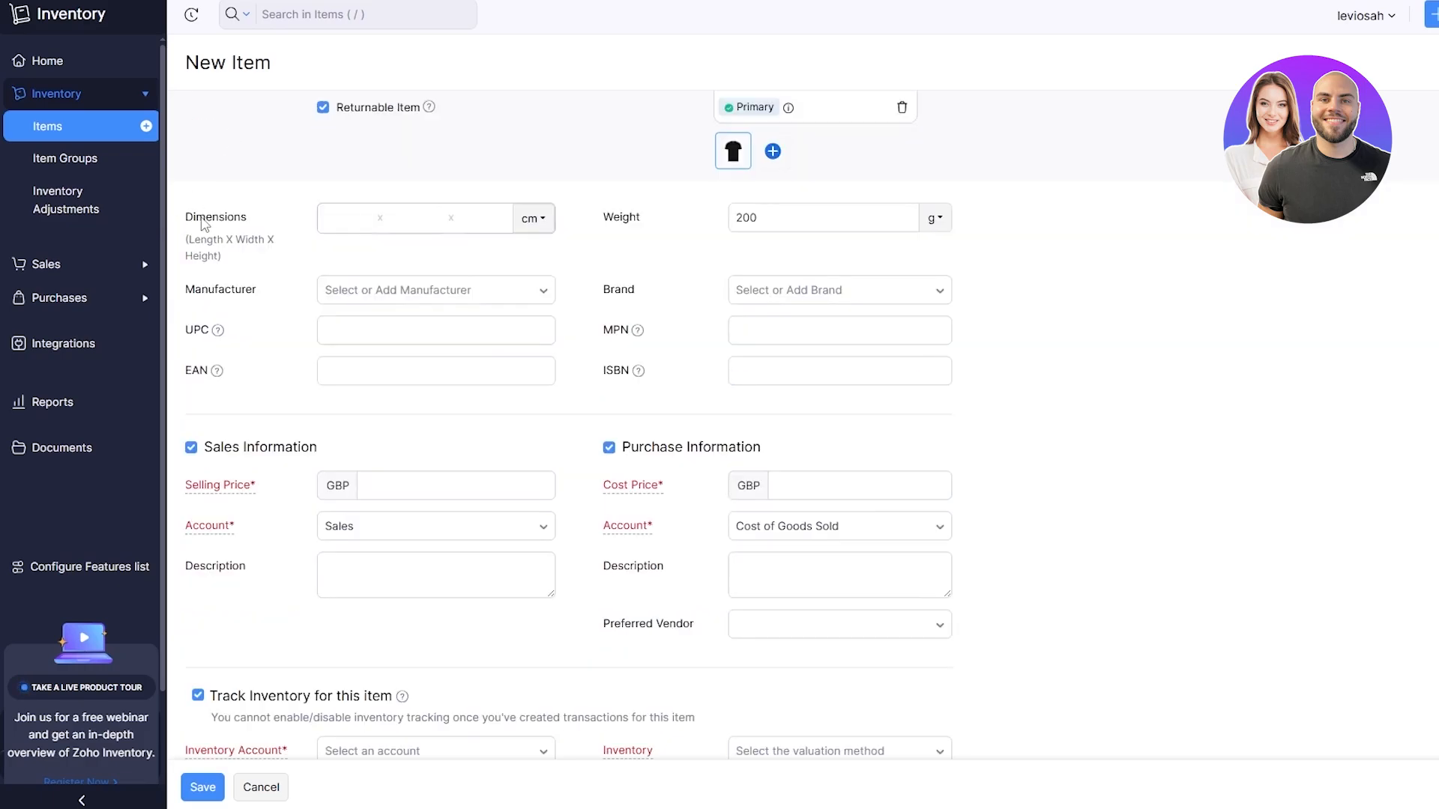
- Look up the width and length in centimetres of a large T-shirt in the online size chart
drag(201, 223, 216, 241)
click(345, 224)
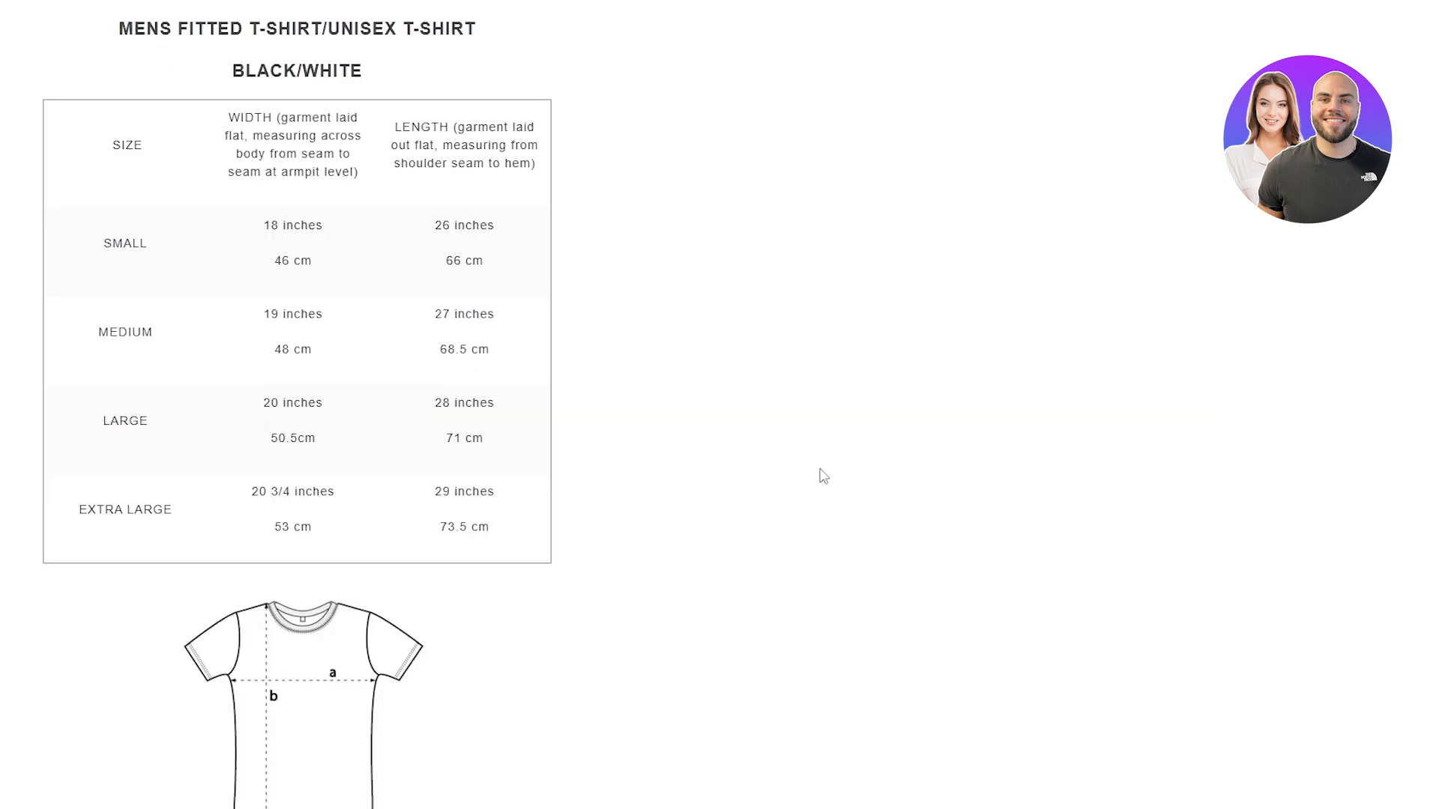
scroll(823, 475, up, 2)
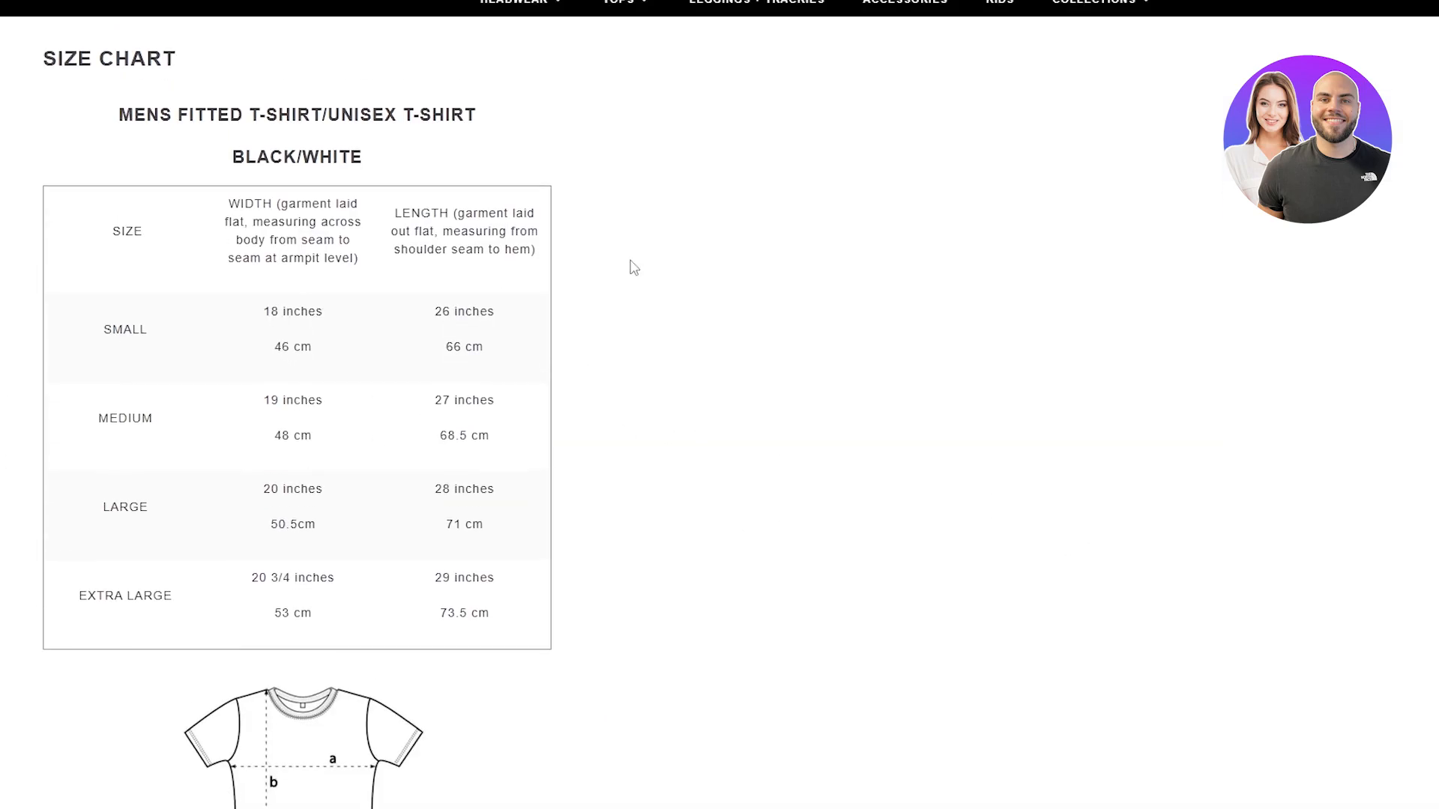
drag(120, 513, 181, 519)
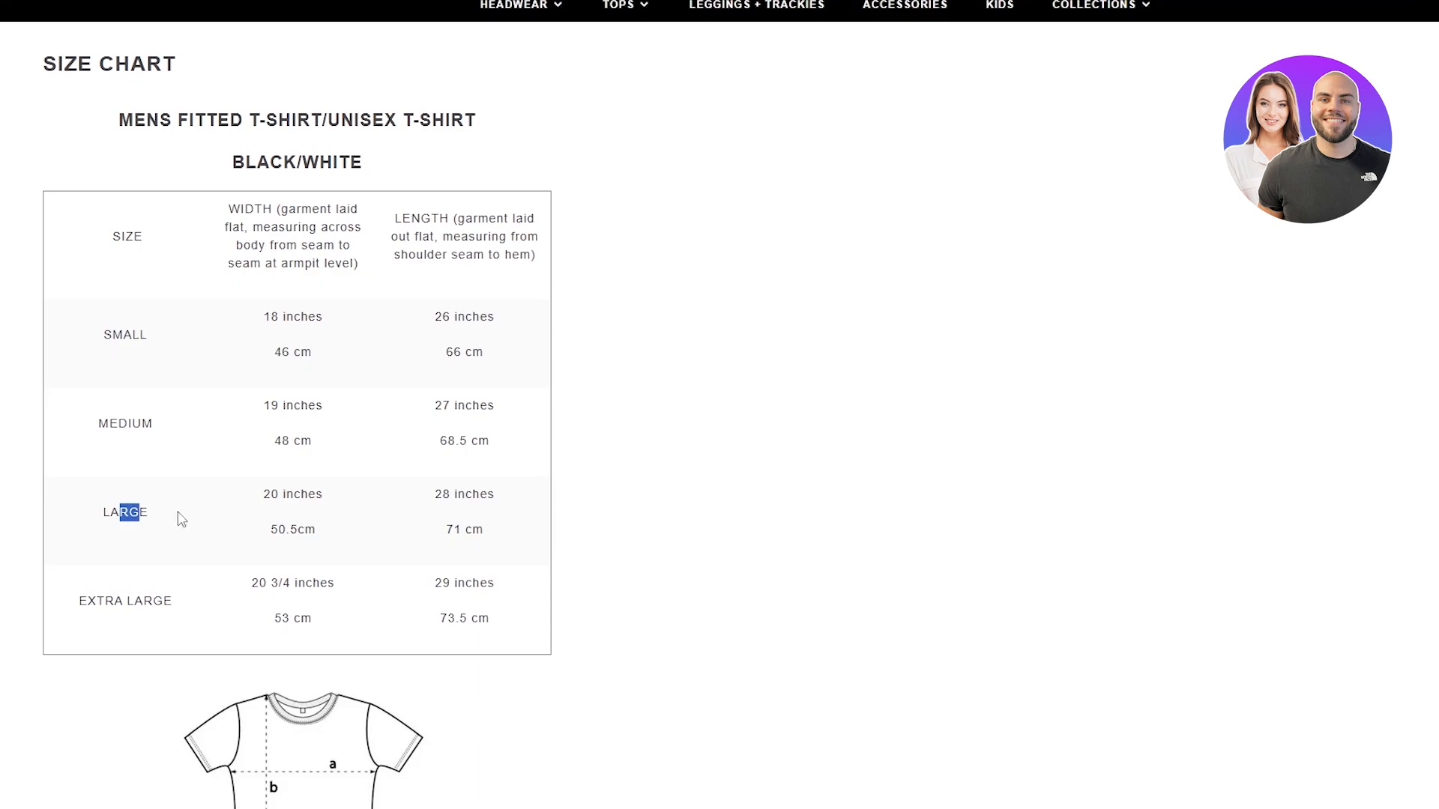
drag(274, 527, 324, 529)
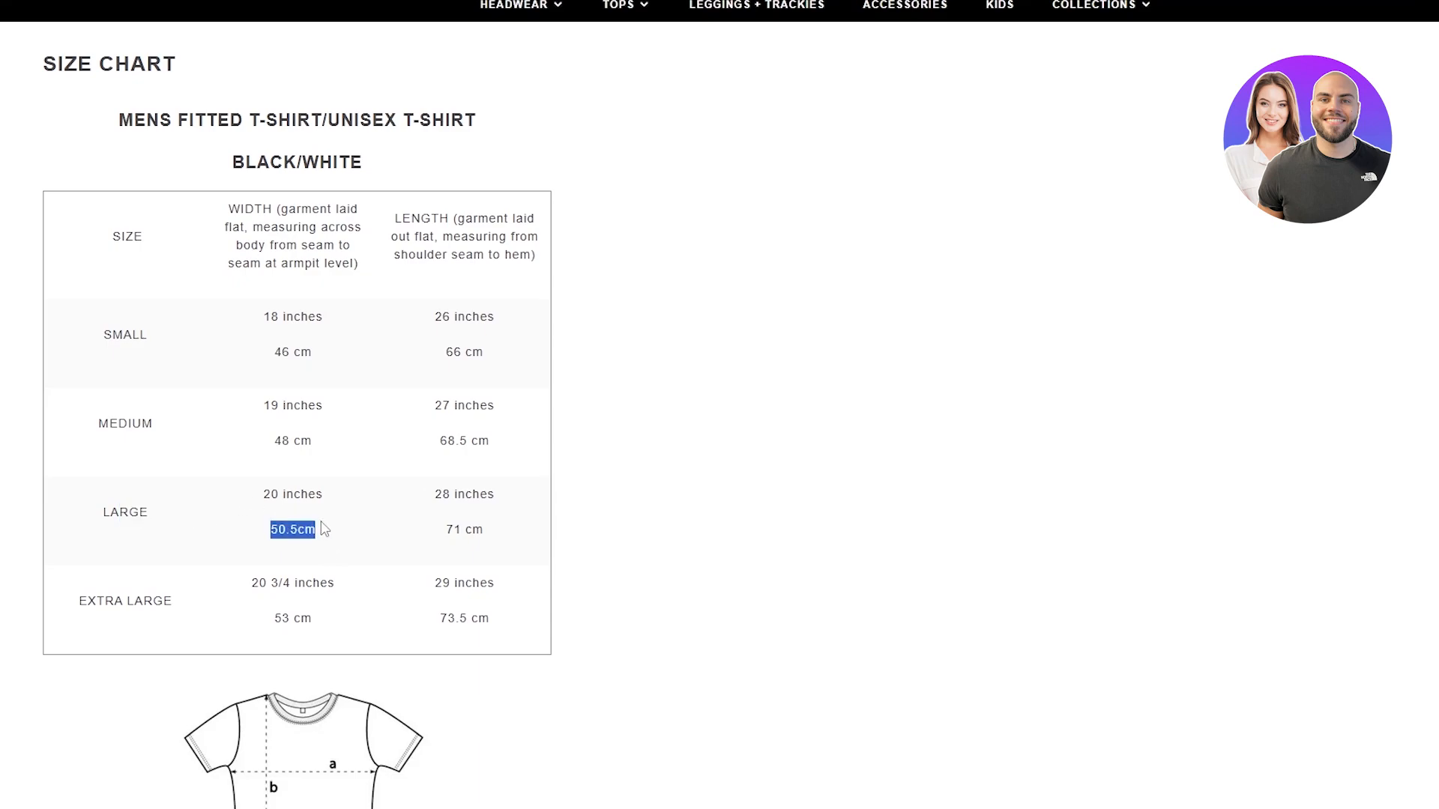
double_click(240, 210)
drag(446, 530, 484, 528)
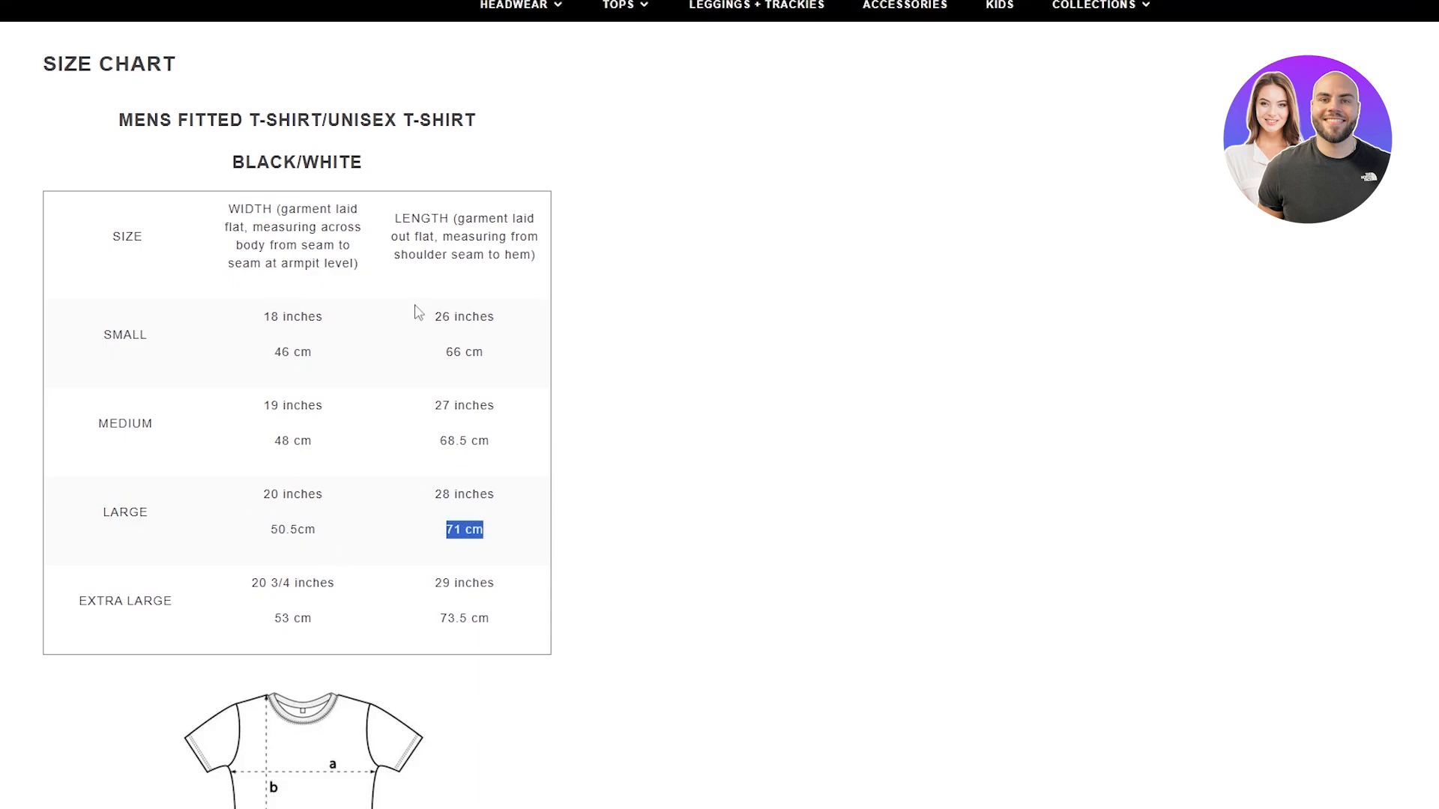
- Enter a length of 70 and a width of 50.5 cm in the item's dimensions, using the large T-shirt sizes from the size chart
key(alt+Tab)
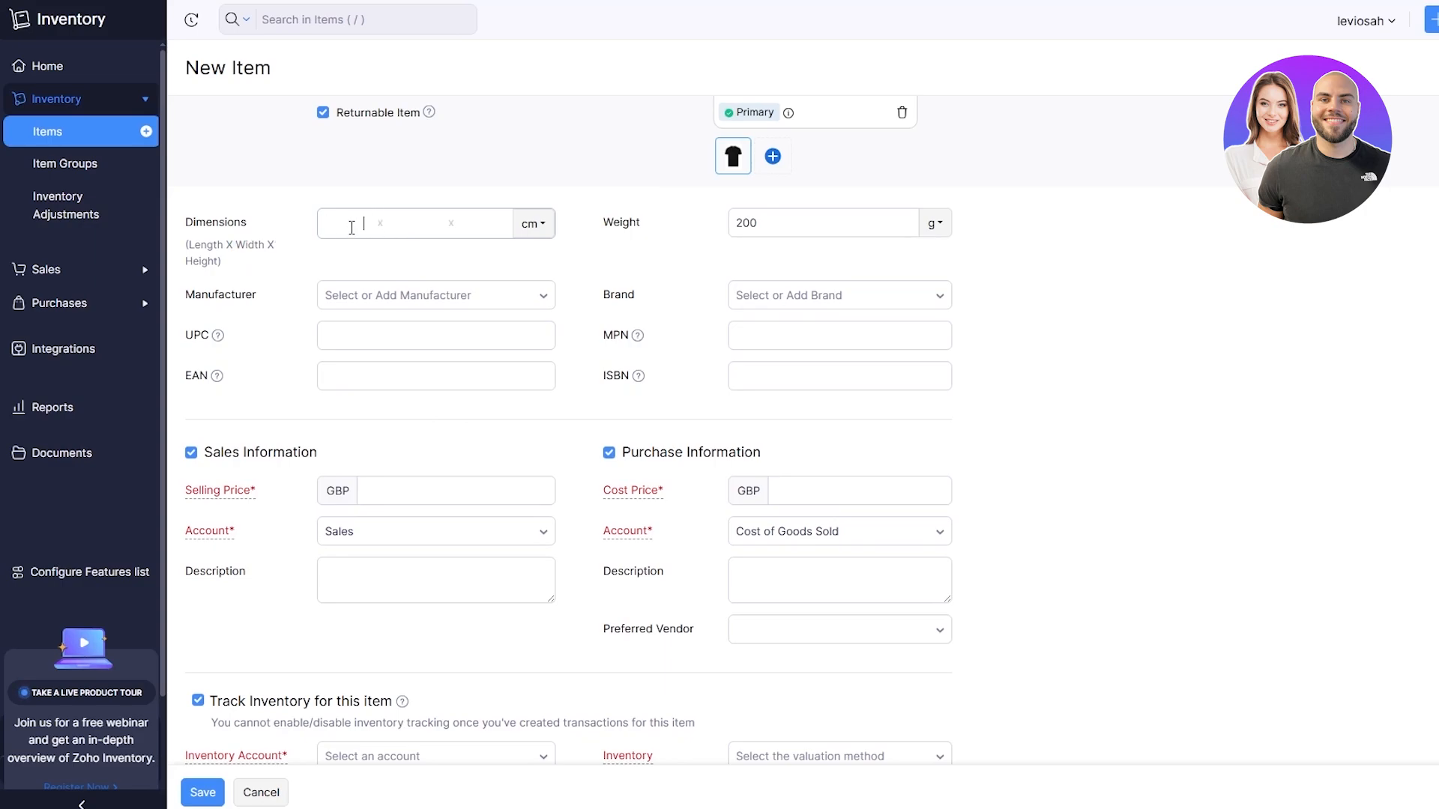
text(70)
key(alt+Tab)
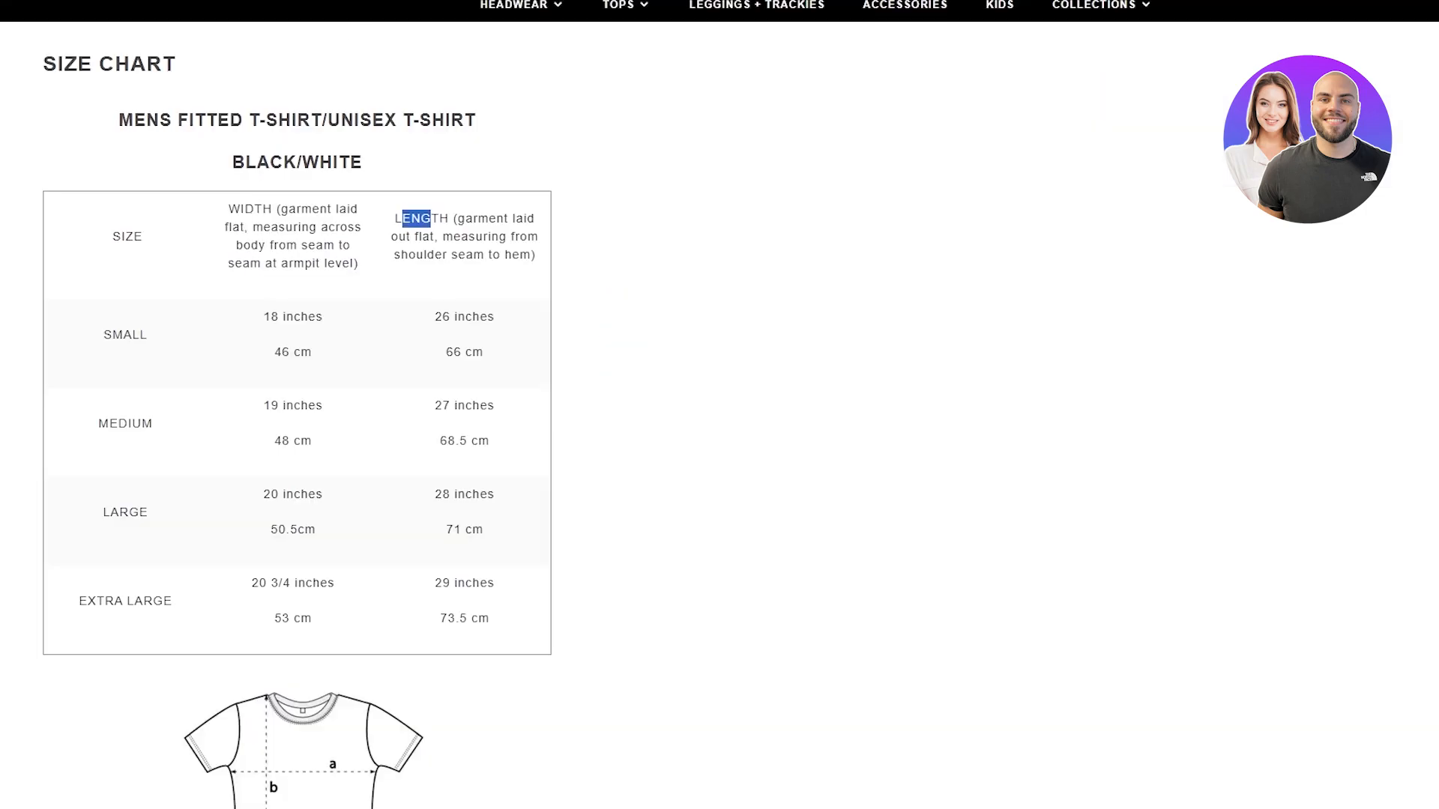
key(alt+Tab)
text(50.5)
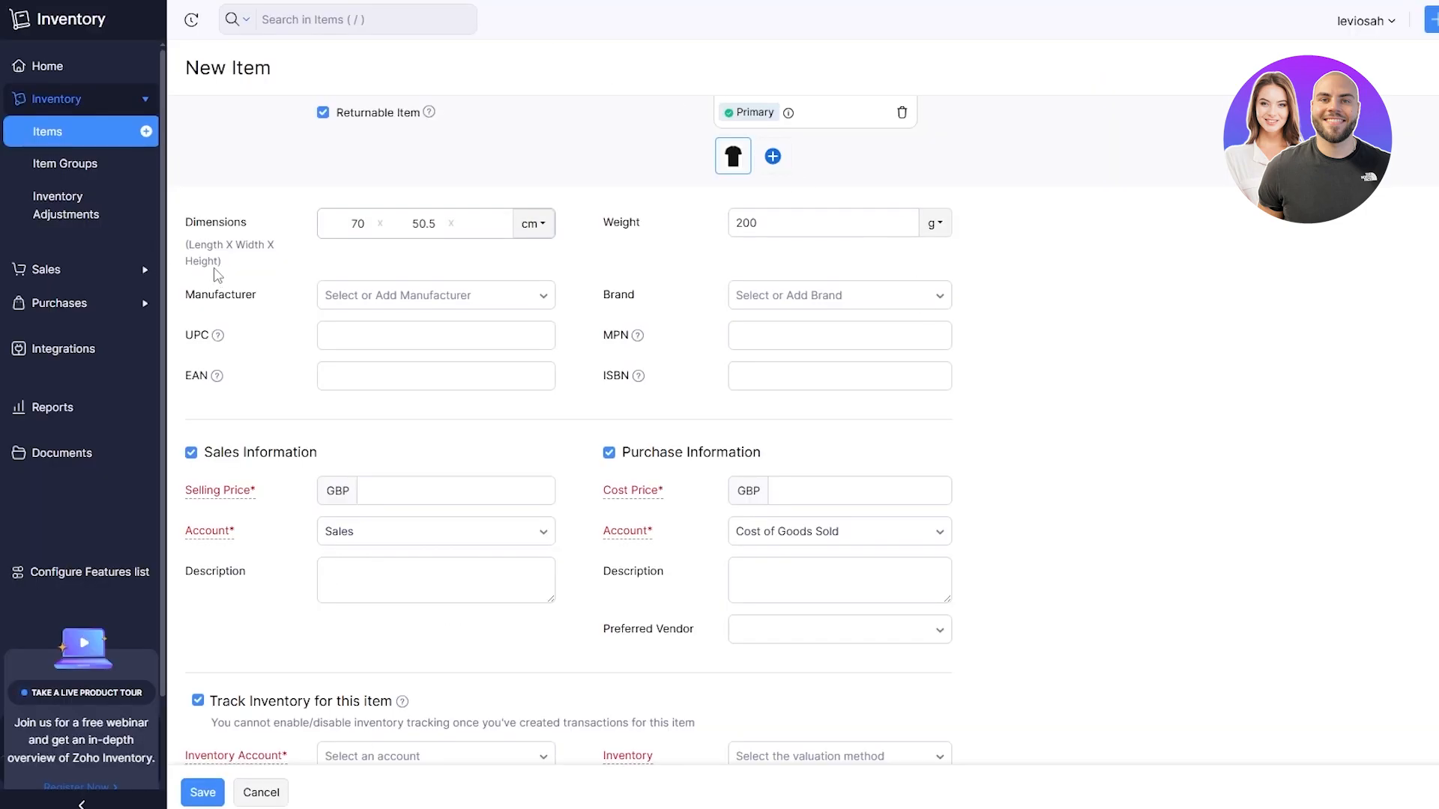
- Recheck the large T-shirt measurements in the size chart and set the item's dimensions to 71 x 50.5 x 71 cm
key(alt+Tab)
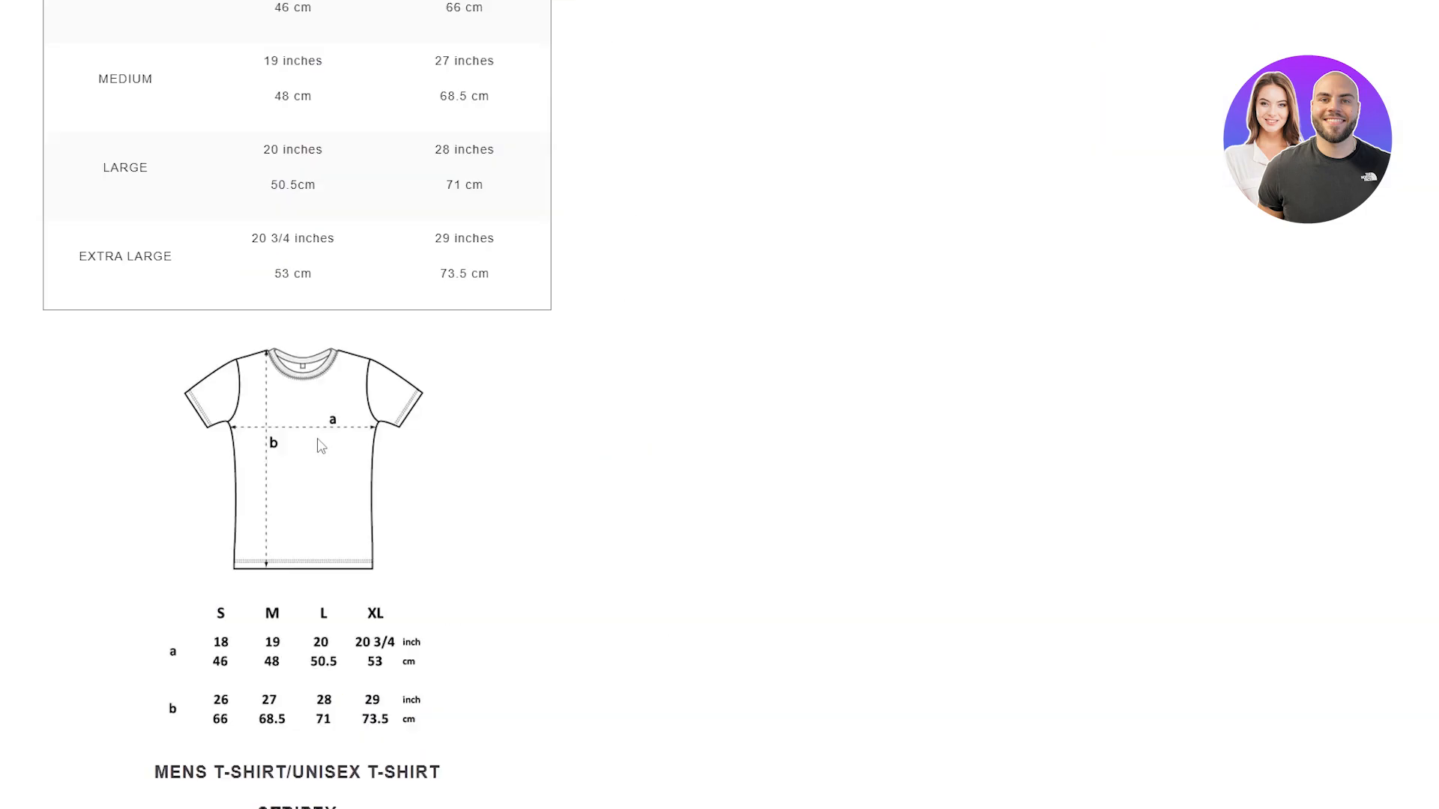
scroll(177, 155, down, 2)
drag(256, 196, 265, 237)
scroll(262, 187, up, 5)
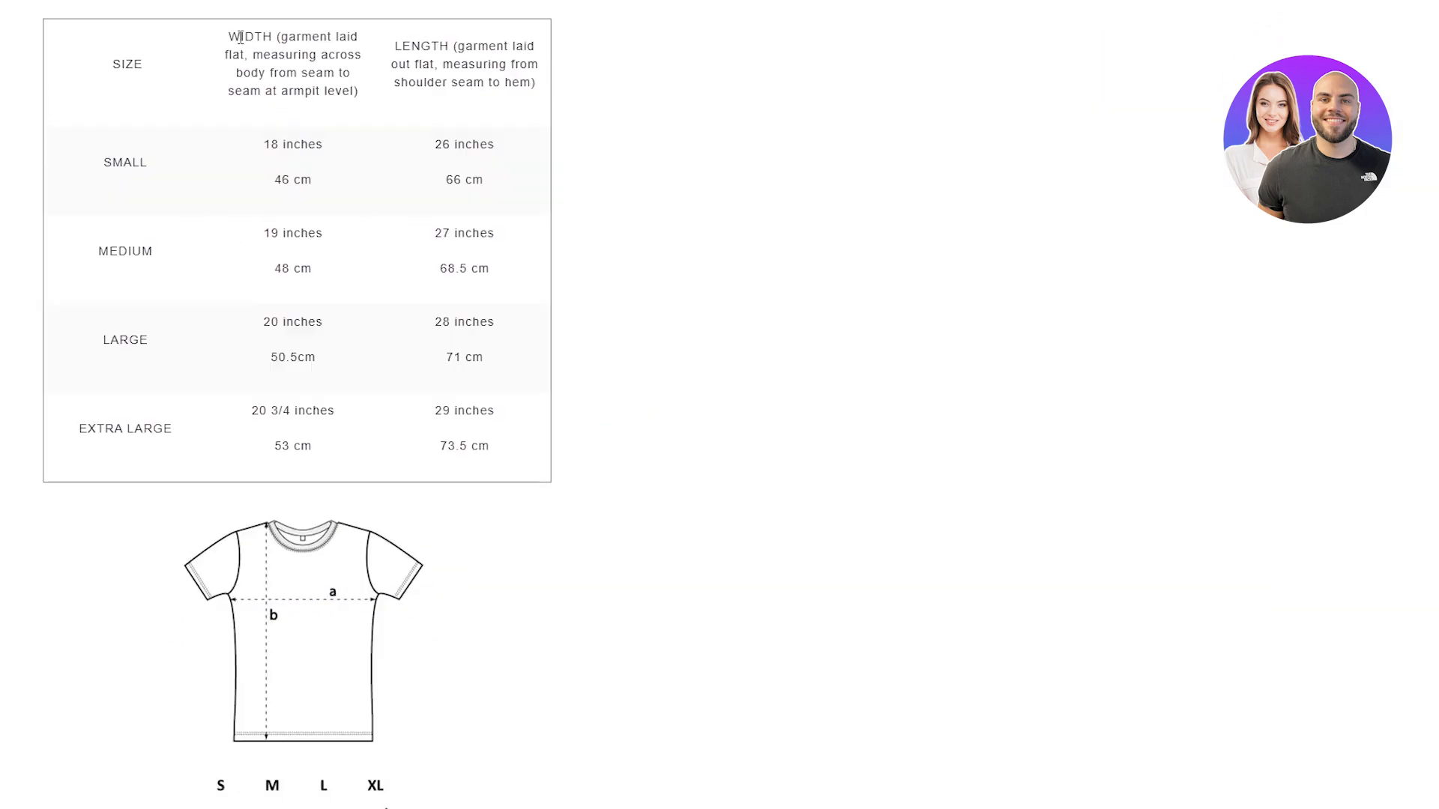
drag(228, 36, 282, 38)
drag(395, 46, 459, 46)
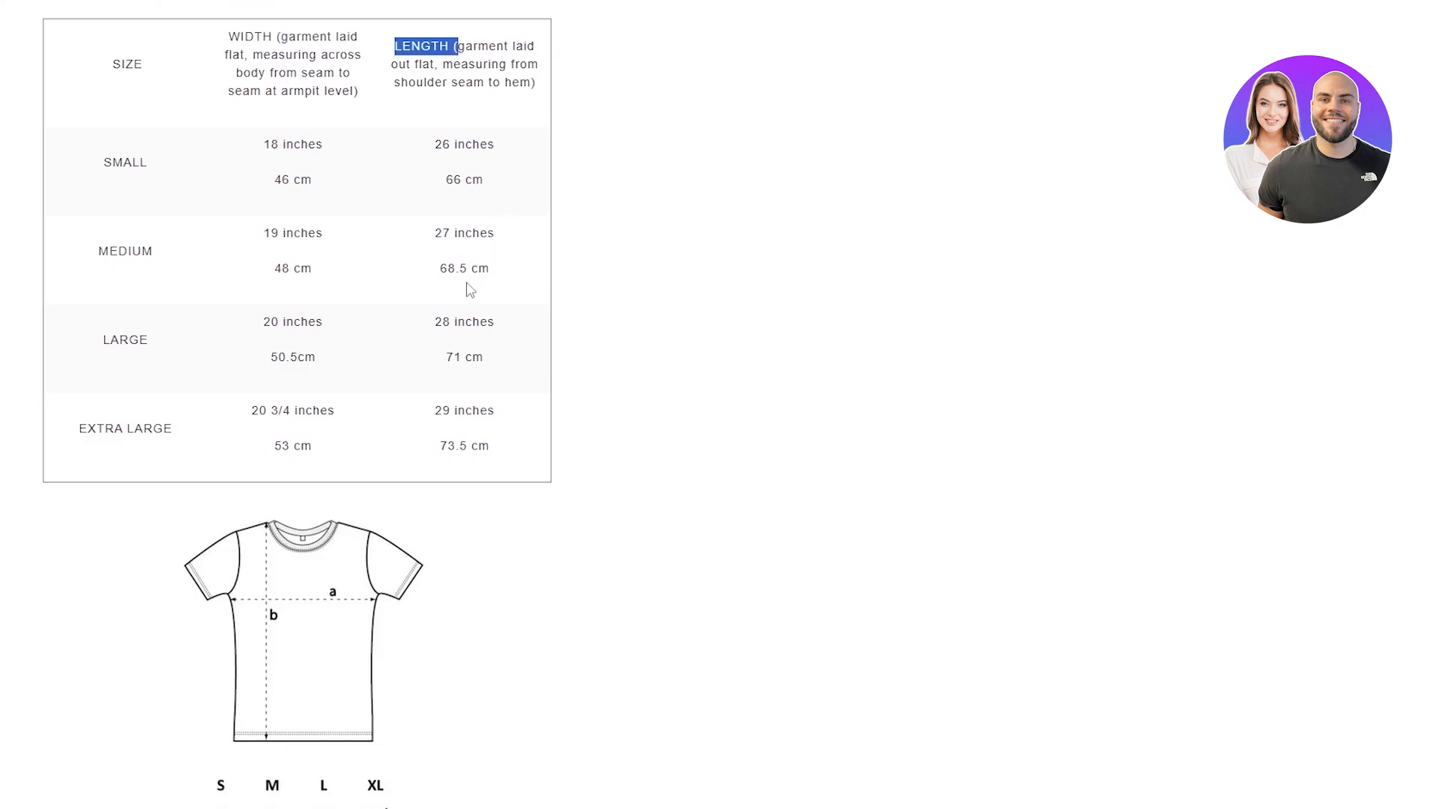
double_click(452, 357)
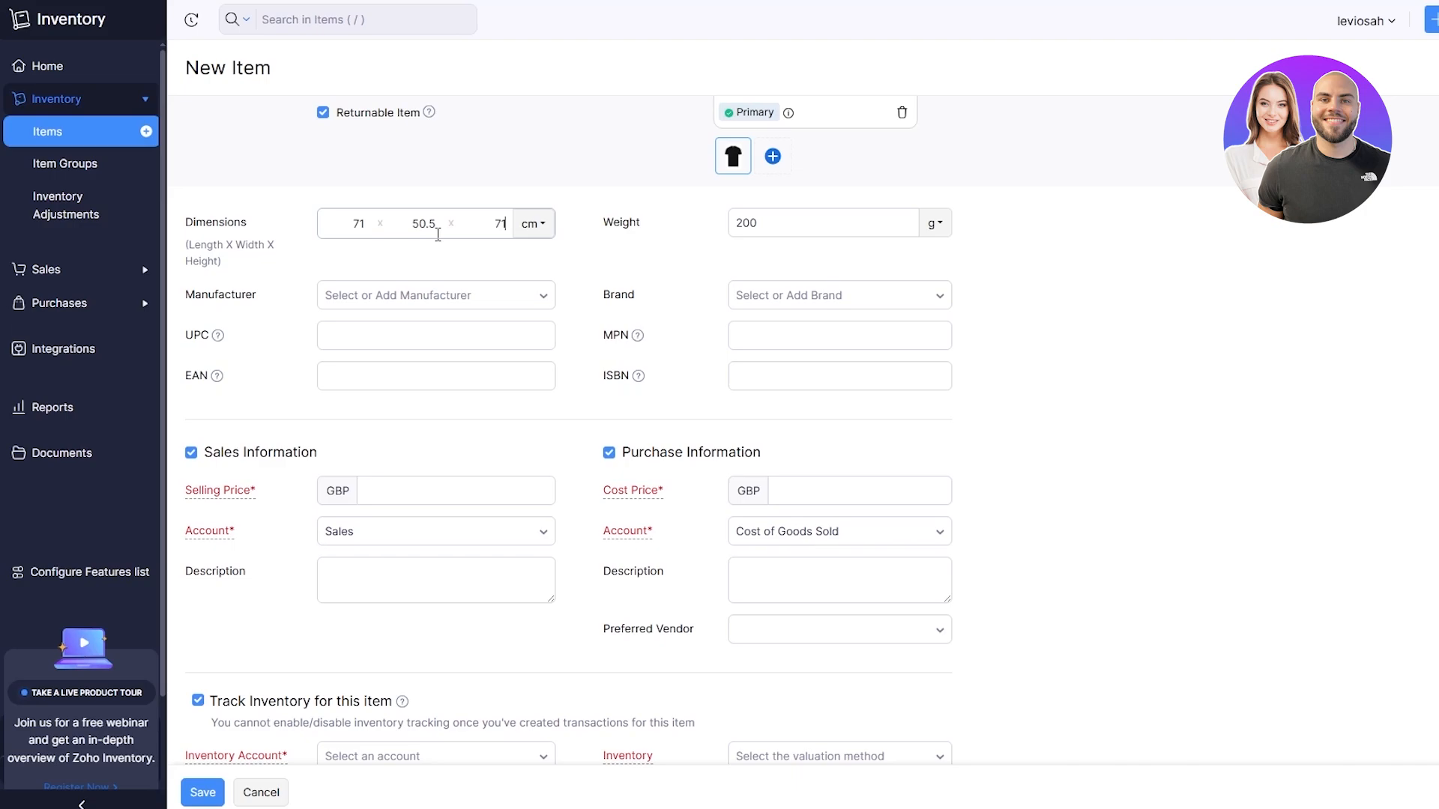
click(778, 229)
- View the manufacturer management dialog and close it without adding a manufacturer
drag(220, 299, 240, 300)
click(390, 301)
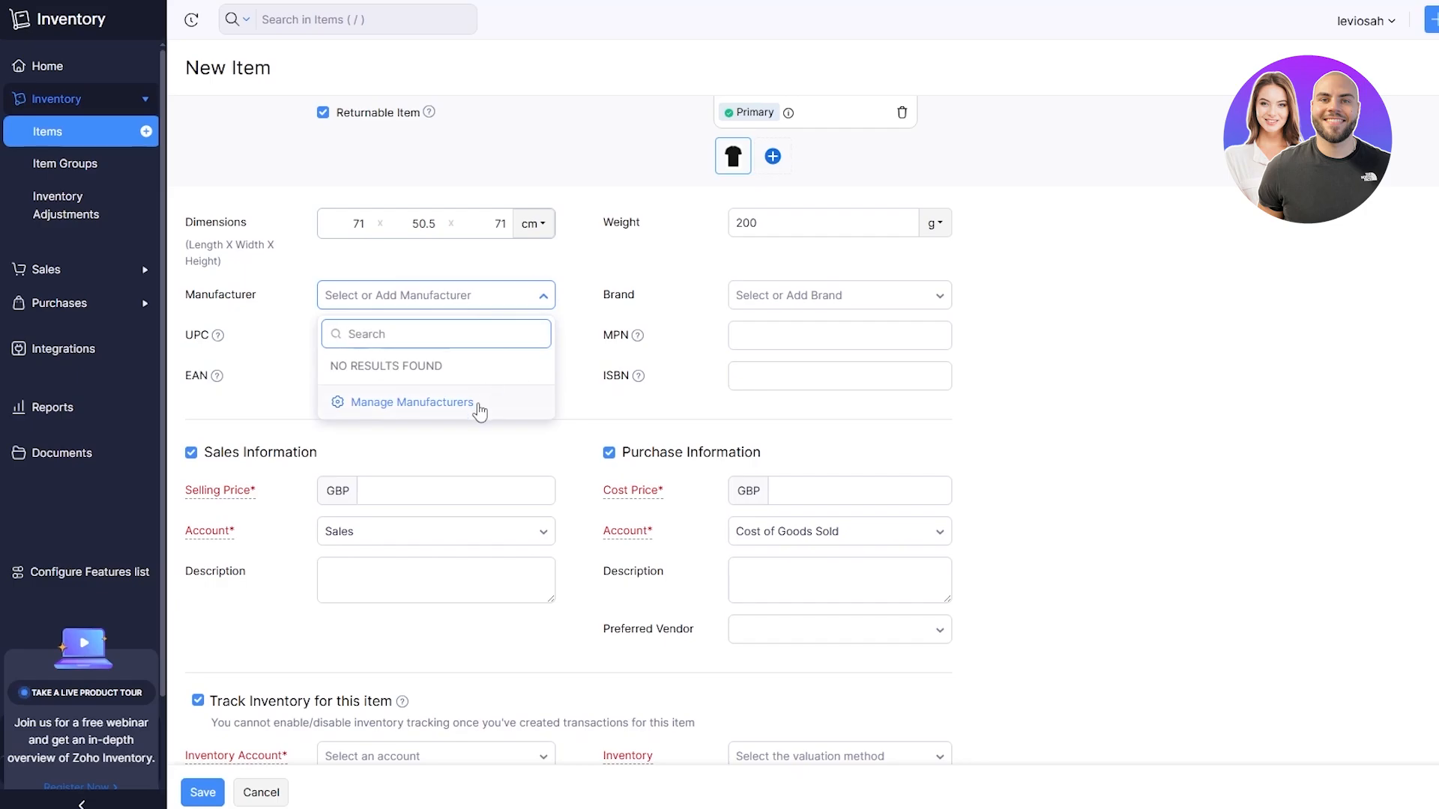
click(480, 405)
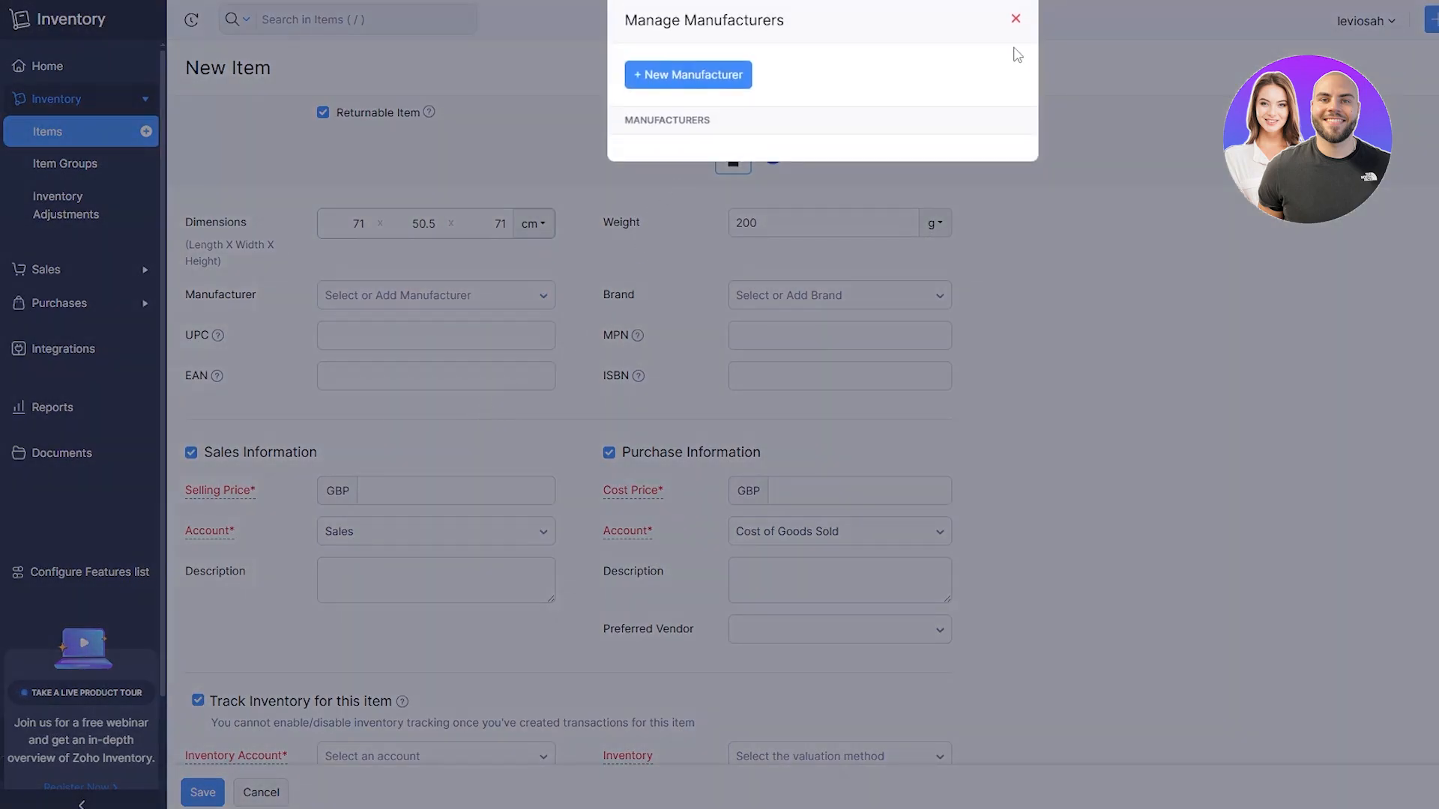
click(1015, 18)
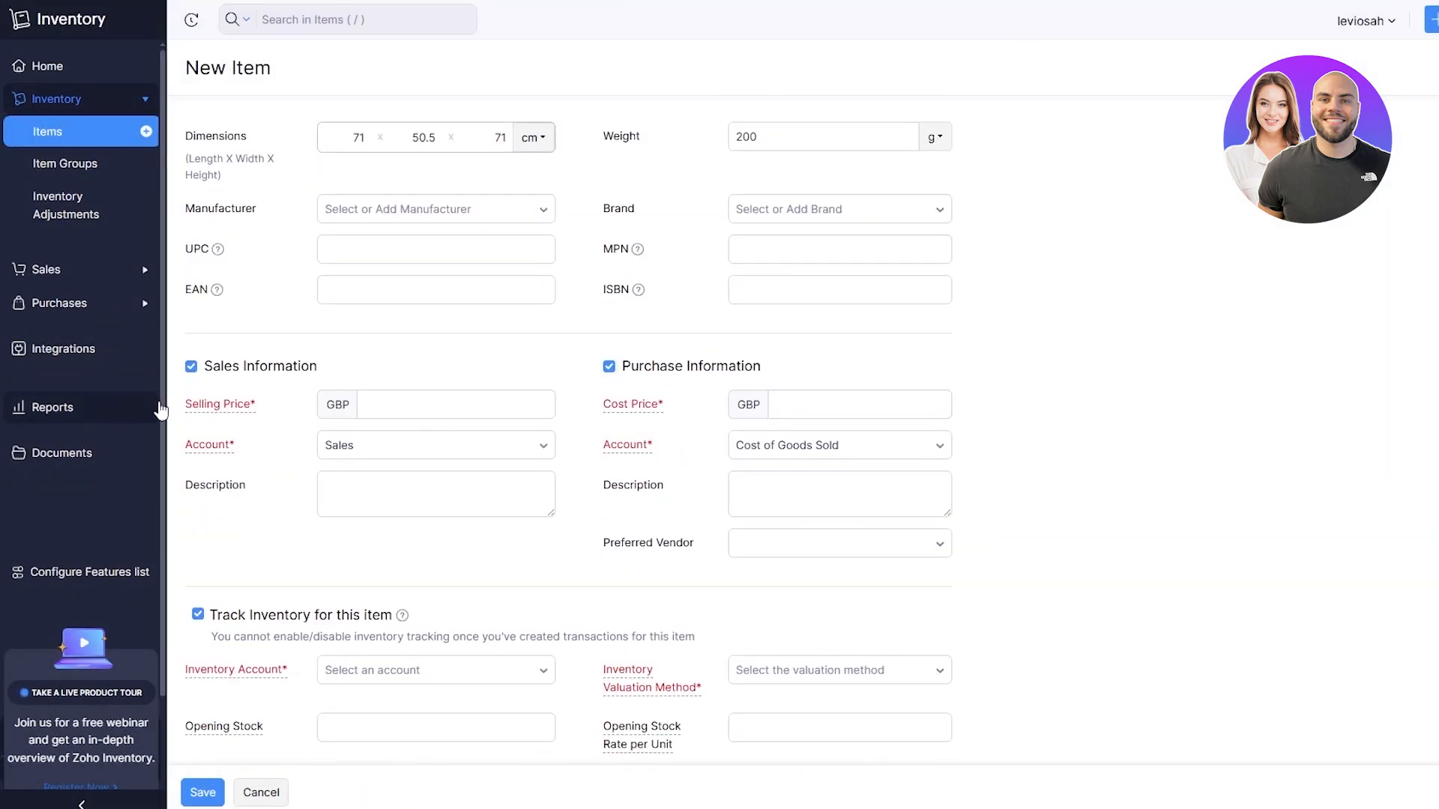
- Set the item's selling price to 20 GBP and its cost price to 8 GBP
drag(201, 405, 251, 405)
click(379, 406)
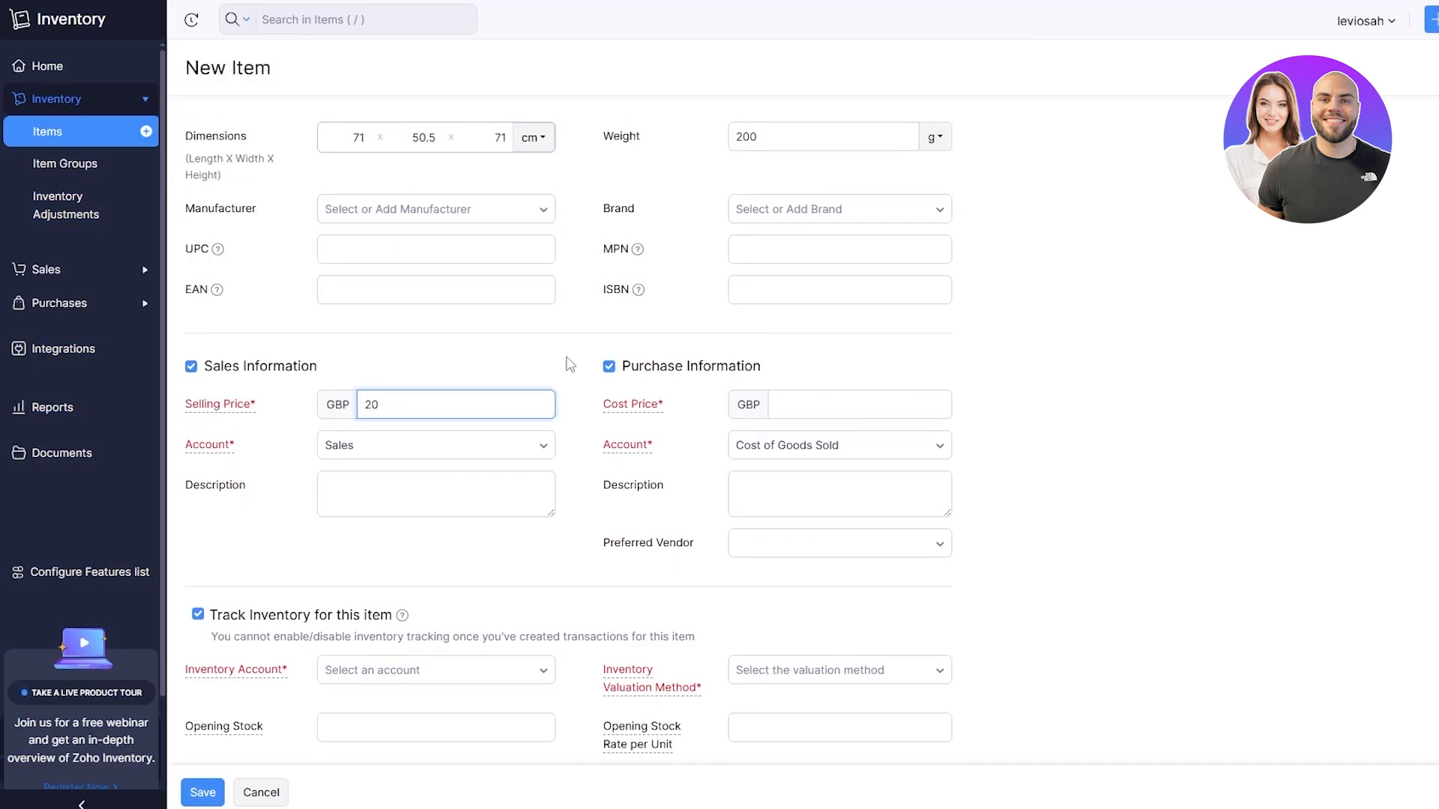
click(803, 408)
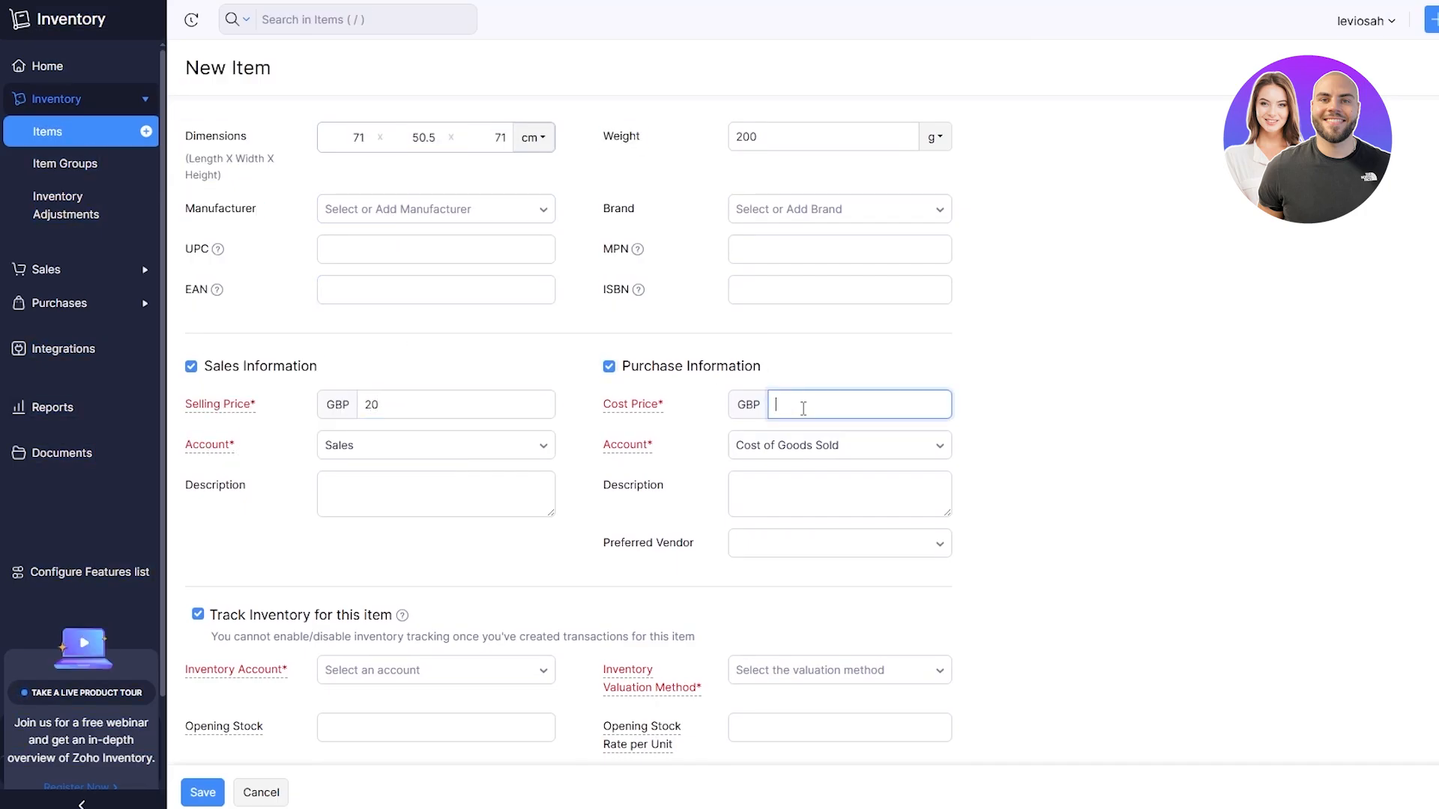
- Review the available sales and purchase accounts, keeping Sales and Cost of Goods Sold and leaving the descriptions blank
click(420, 446)
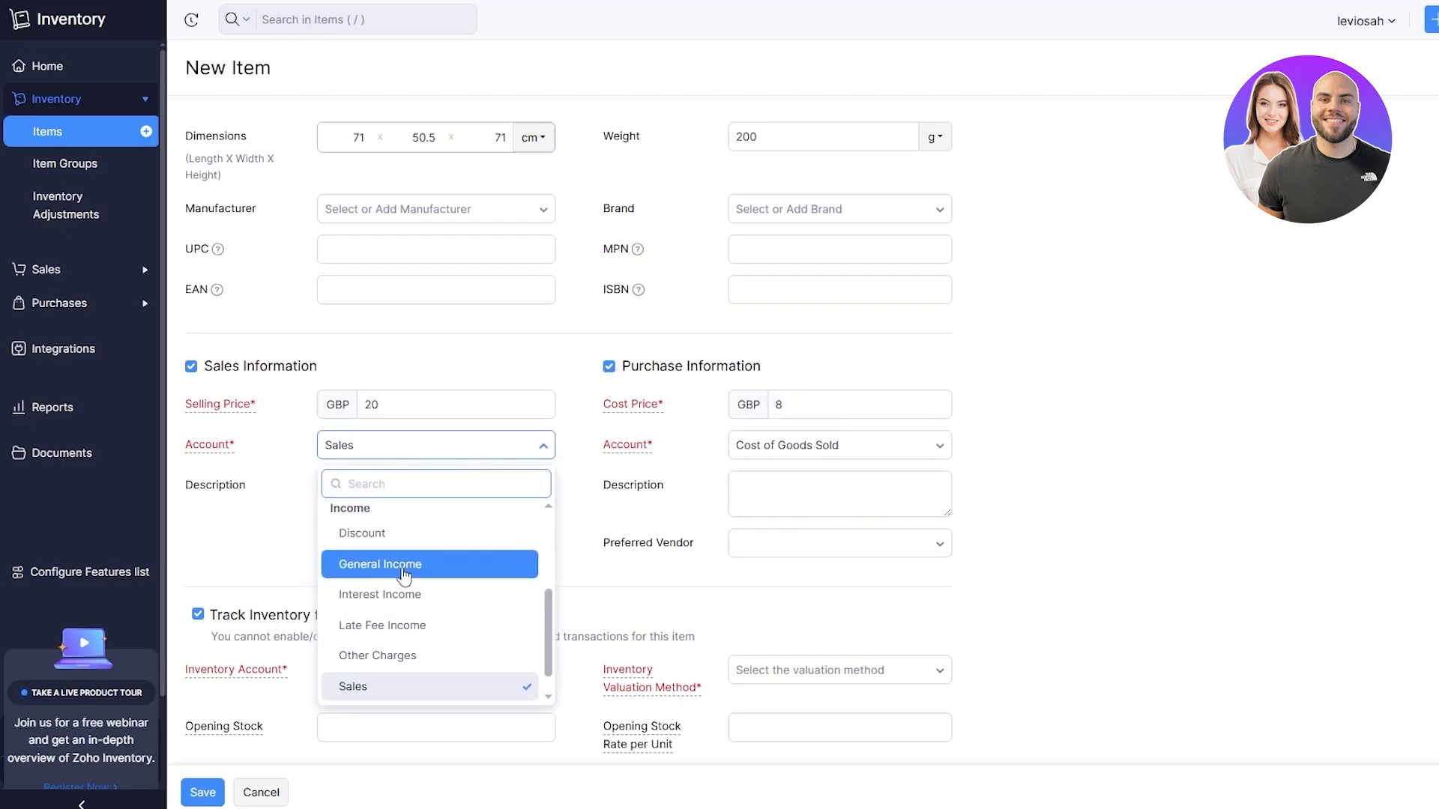
click(839, 445)
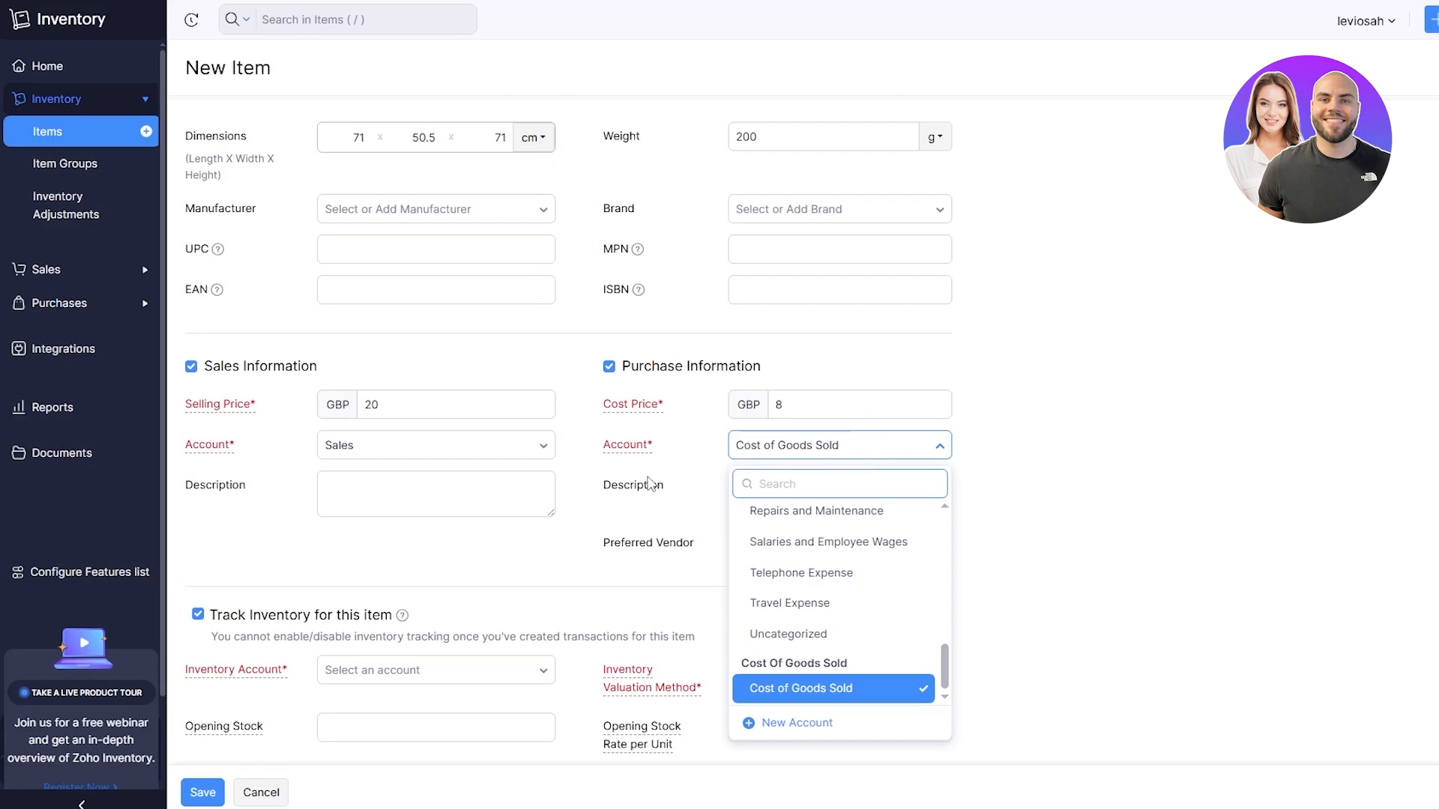
click(650, 485)
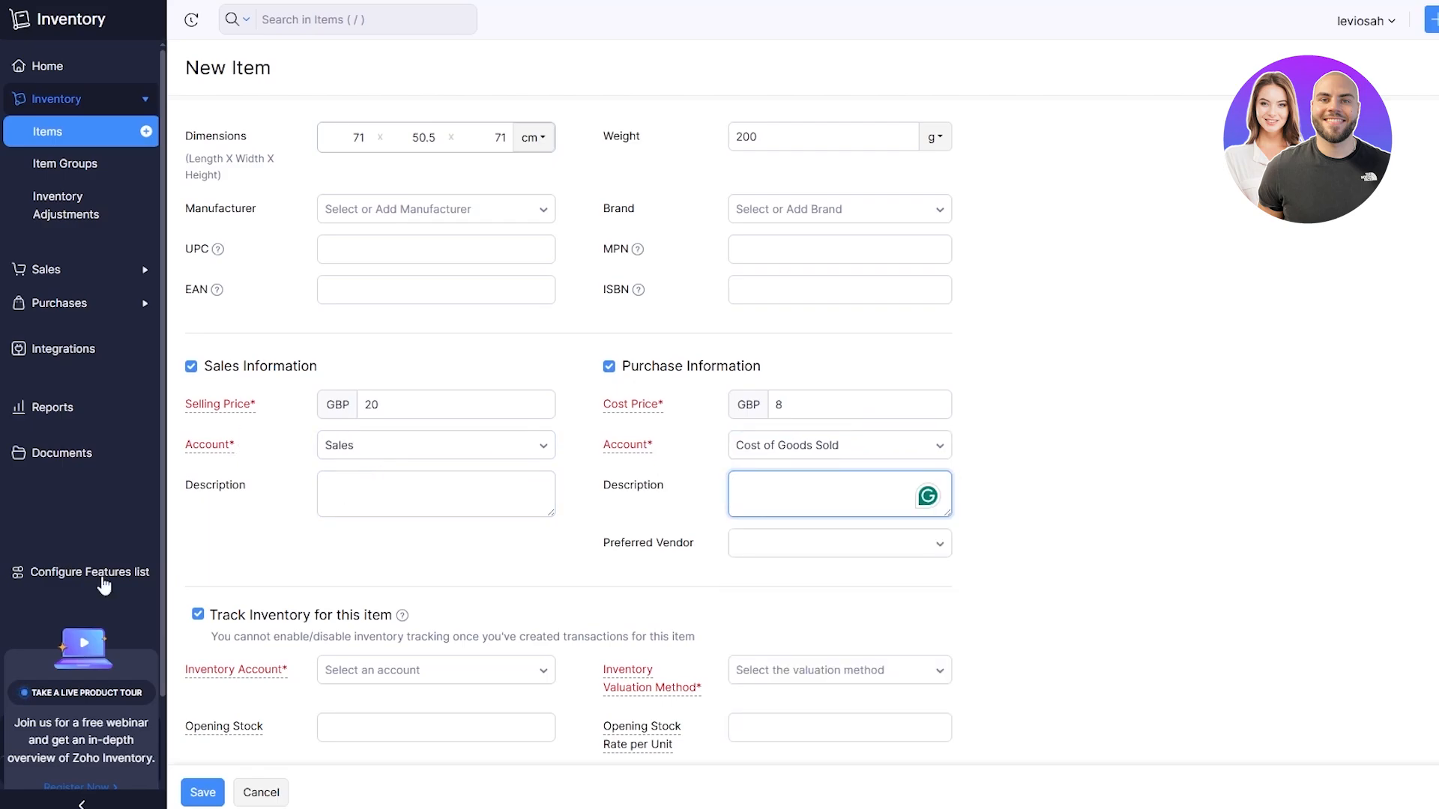
click(189, 562)
- Assign the Inventory Asset account and the FIFO (First In First Out) valuation method for tracking the item's inventory
scroll(881, 532, down, 1)
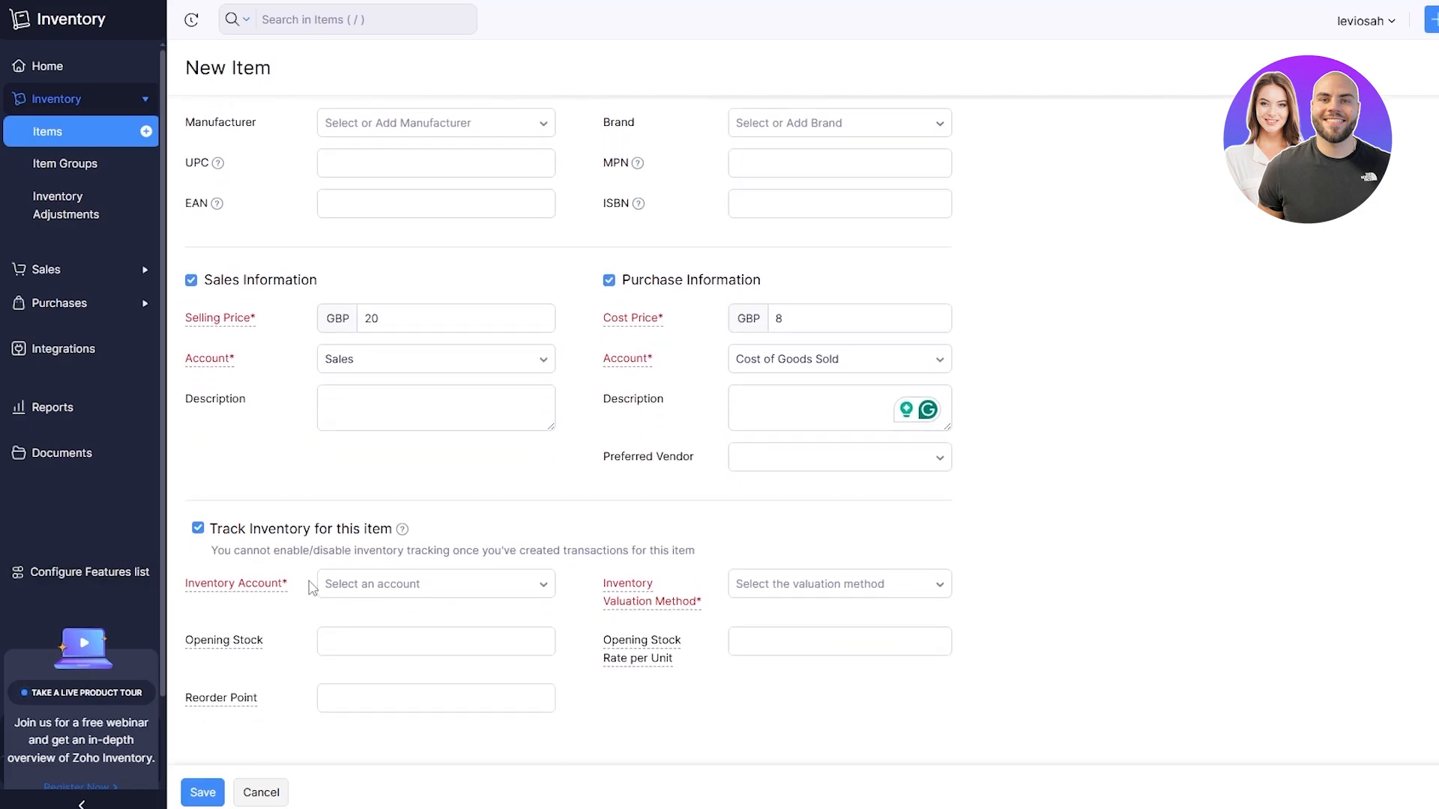
click(362, 585)
click(363, 556)
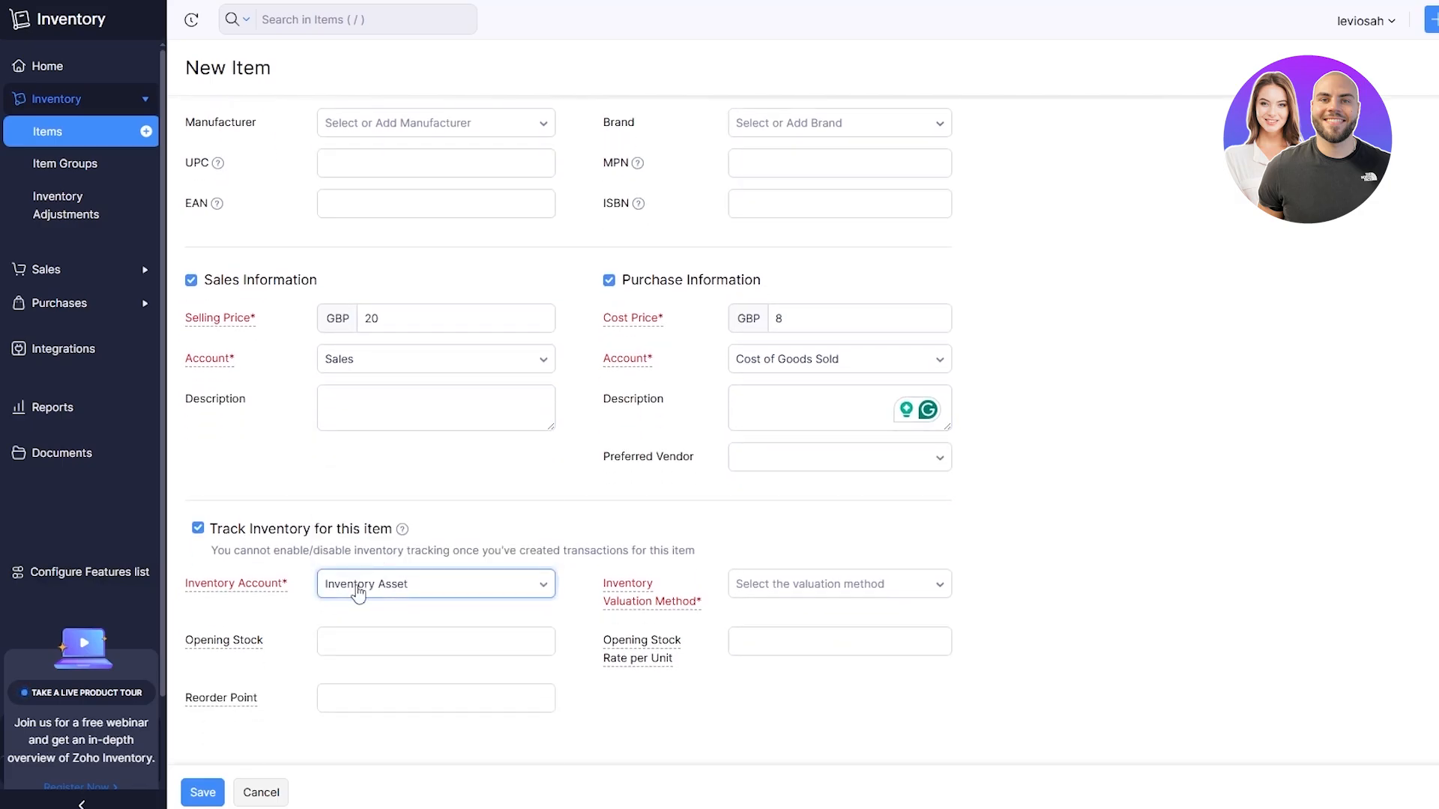
click(372, 613)
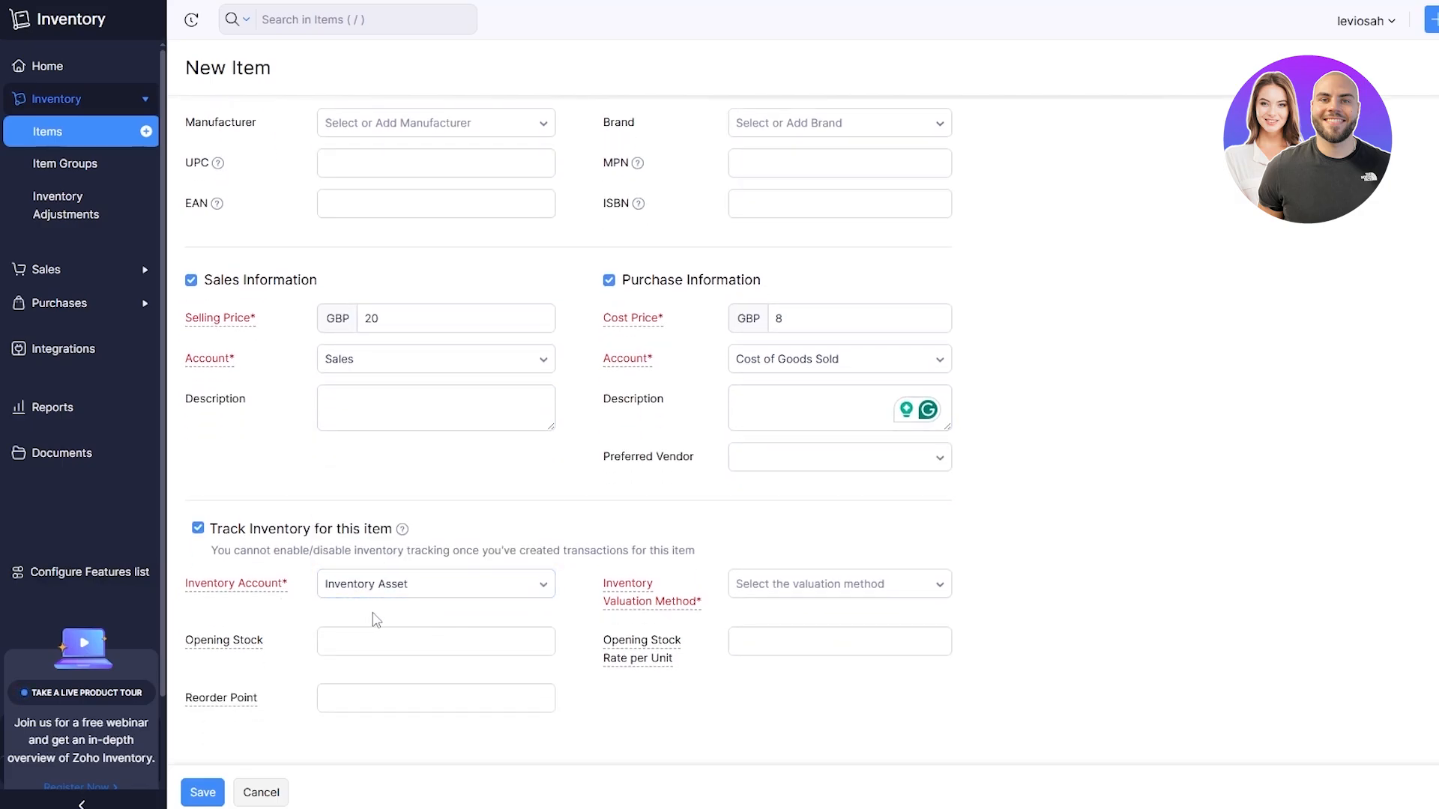
mouse_move(645, 599)
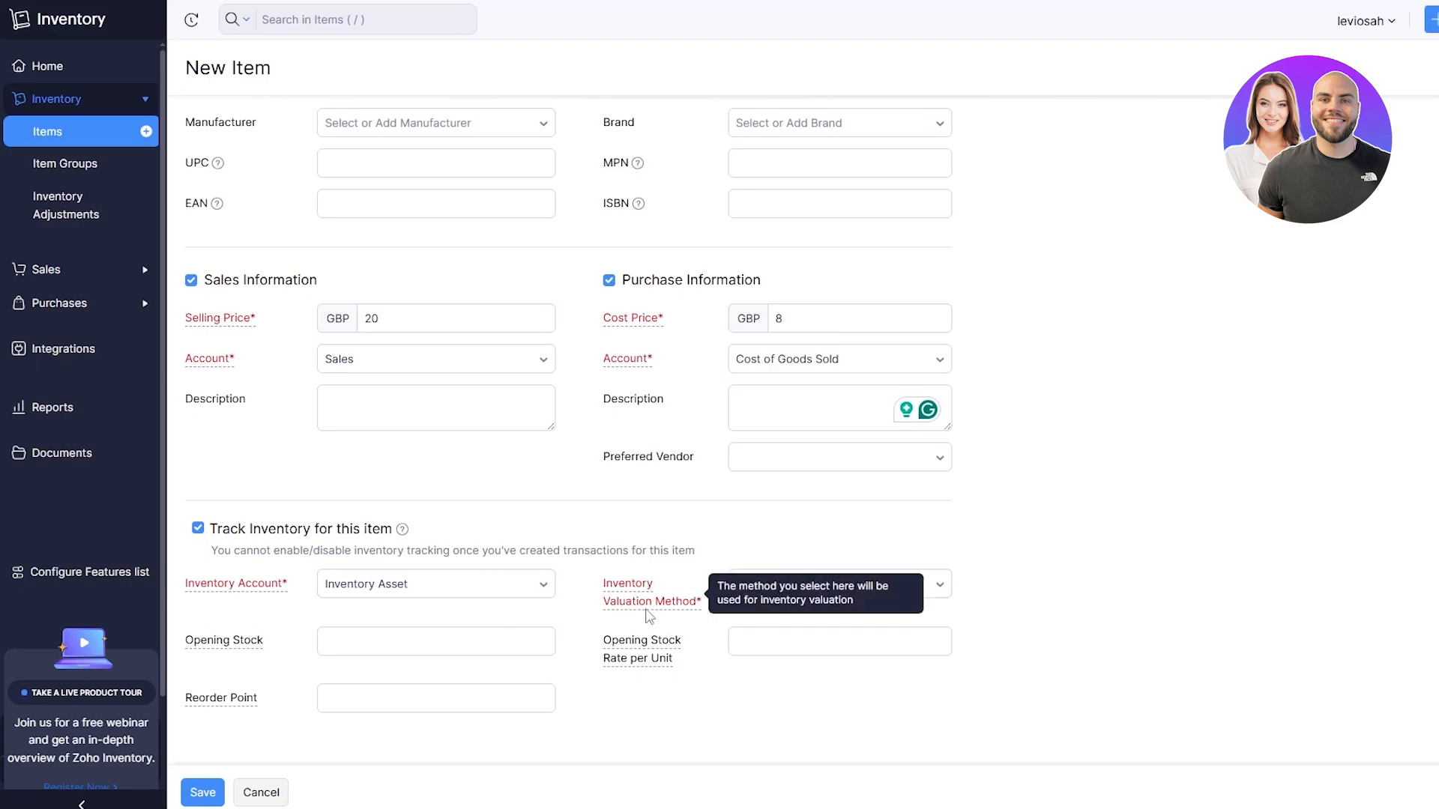
click(765, 592)
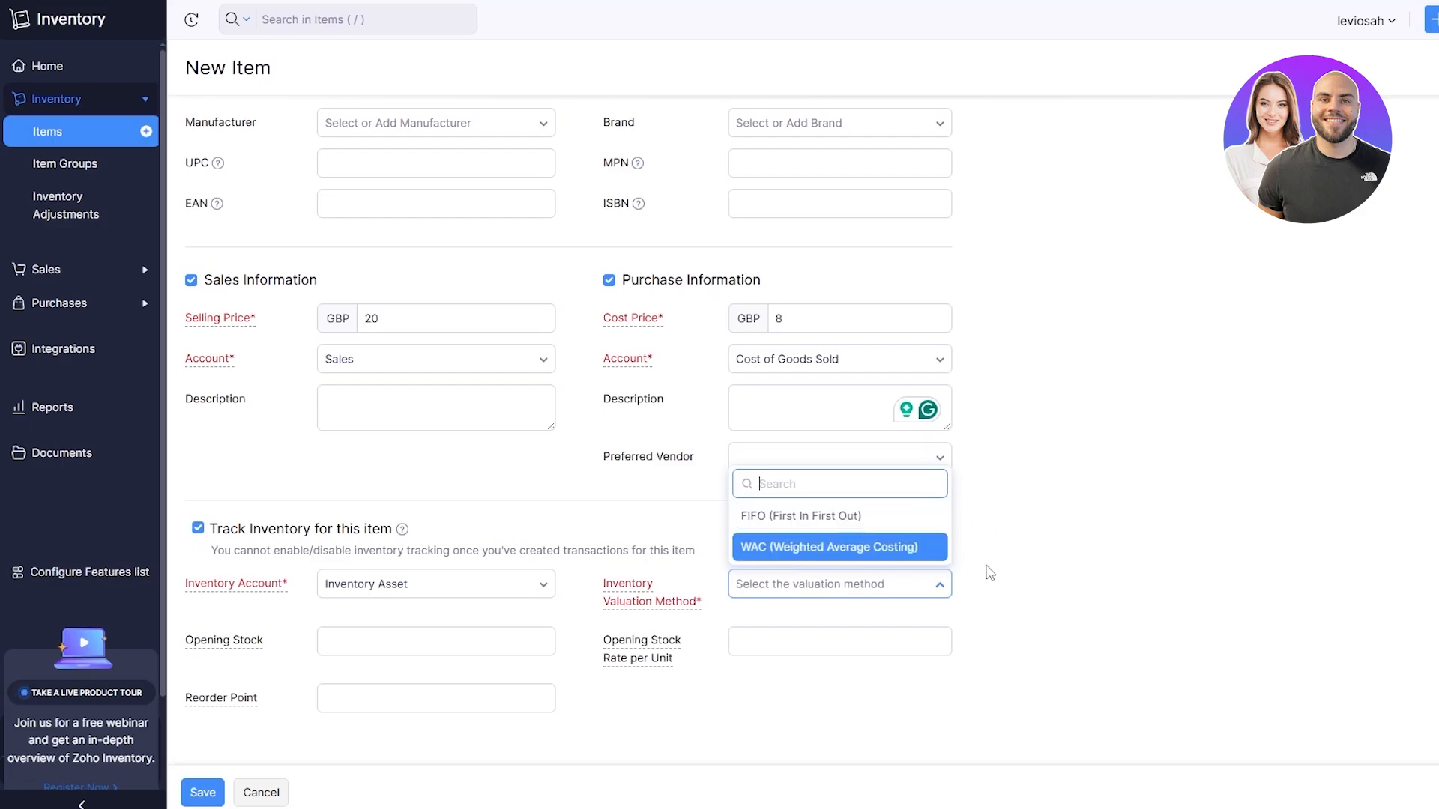
click(800, 516)
- Enter an opening stock of 50 at a rate of 8 per unit and save the item without a reorder point
scroll(1072, 553, down, 1)
click(332, 561)
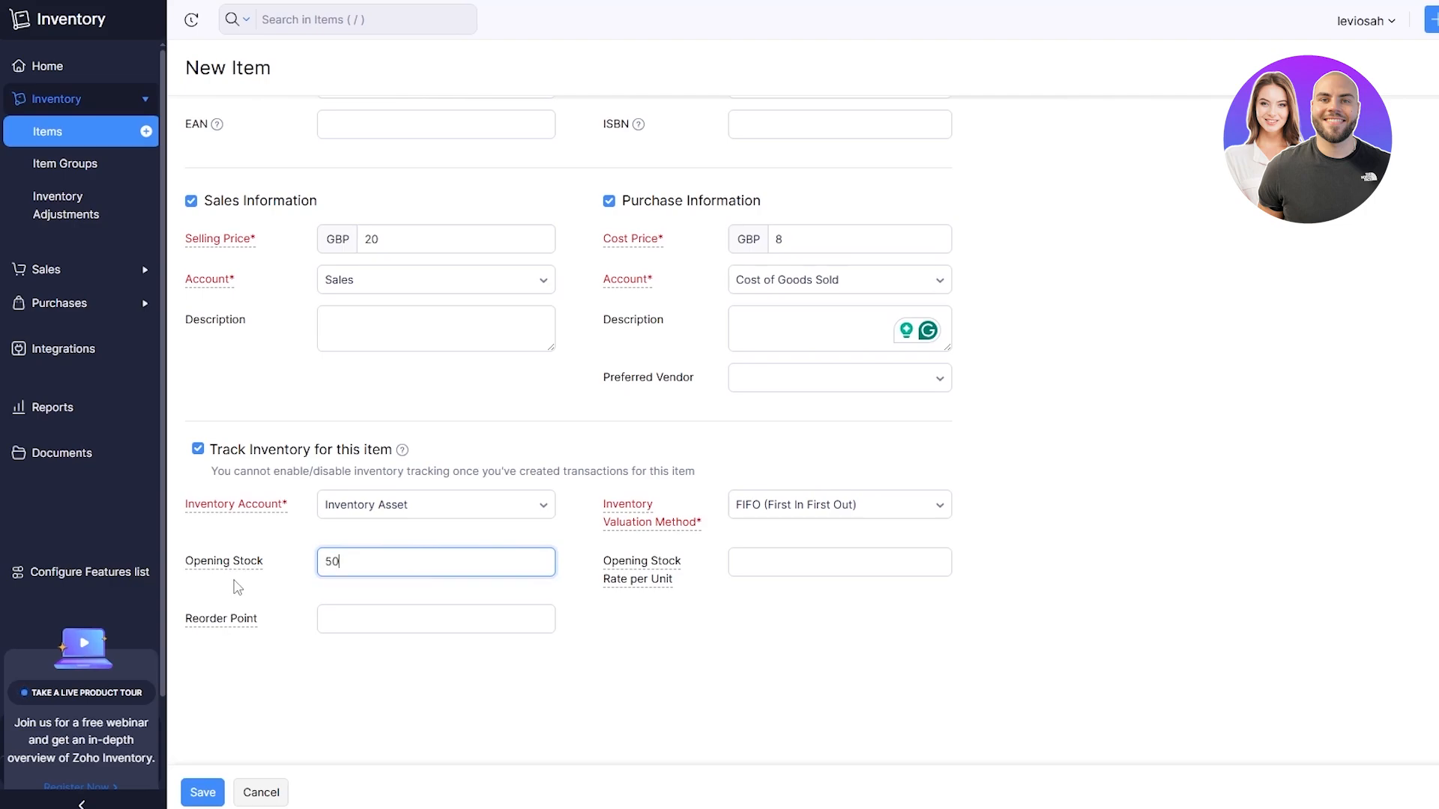
text(50)
key(Tab)
mouse_move(661, 583)
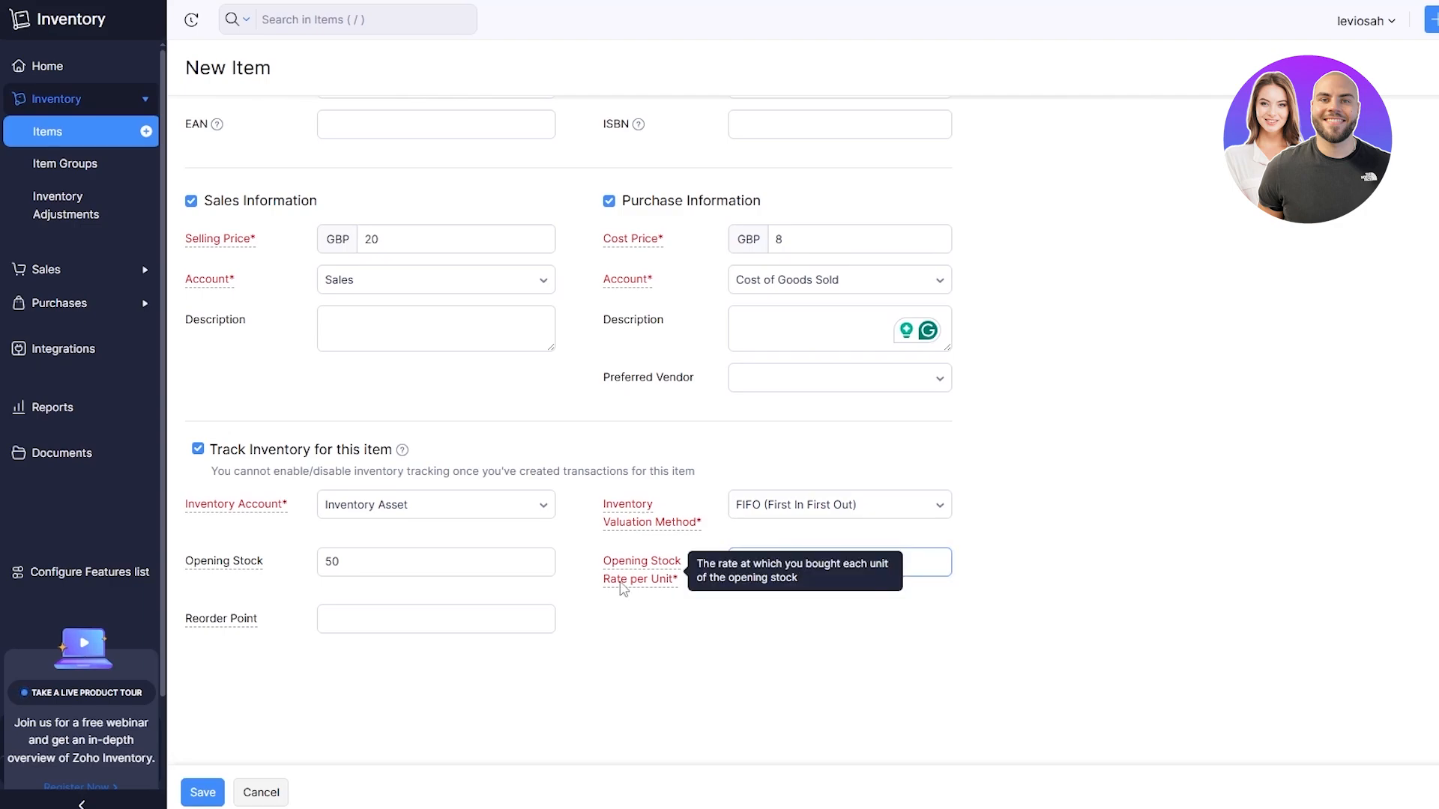
text(8)
key(Tab)
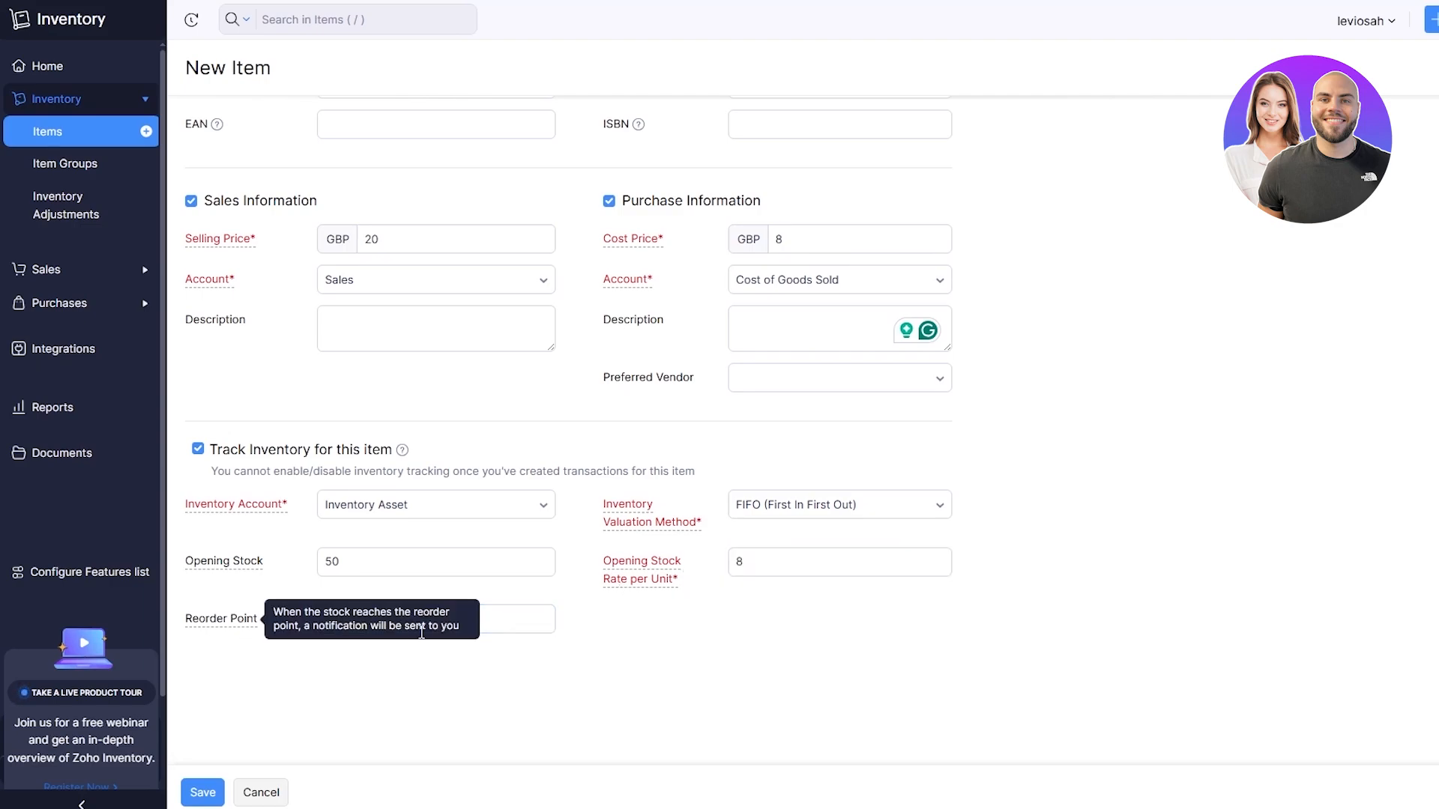
click(410, 631)
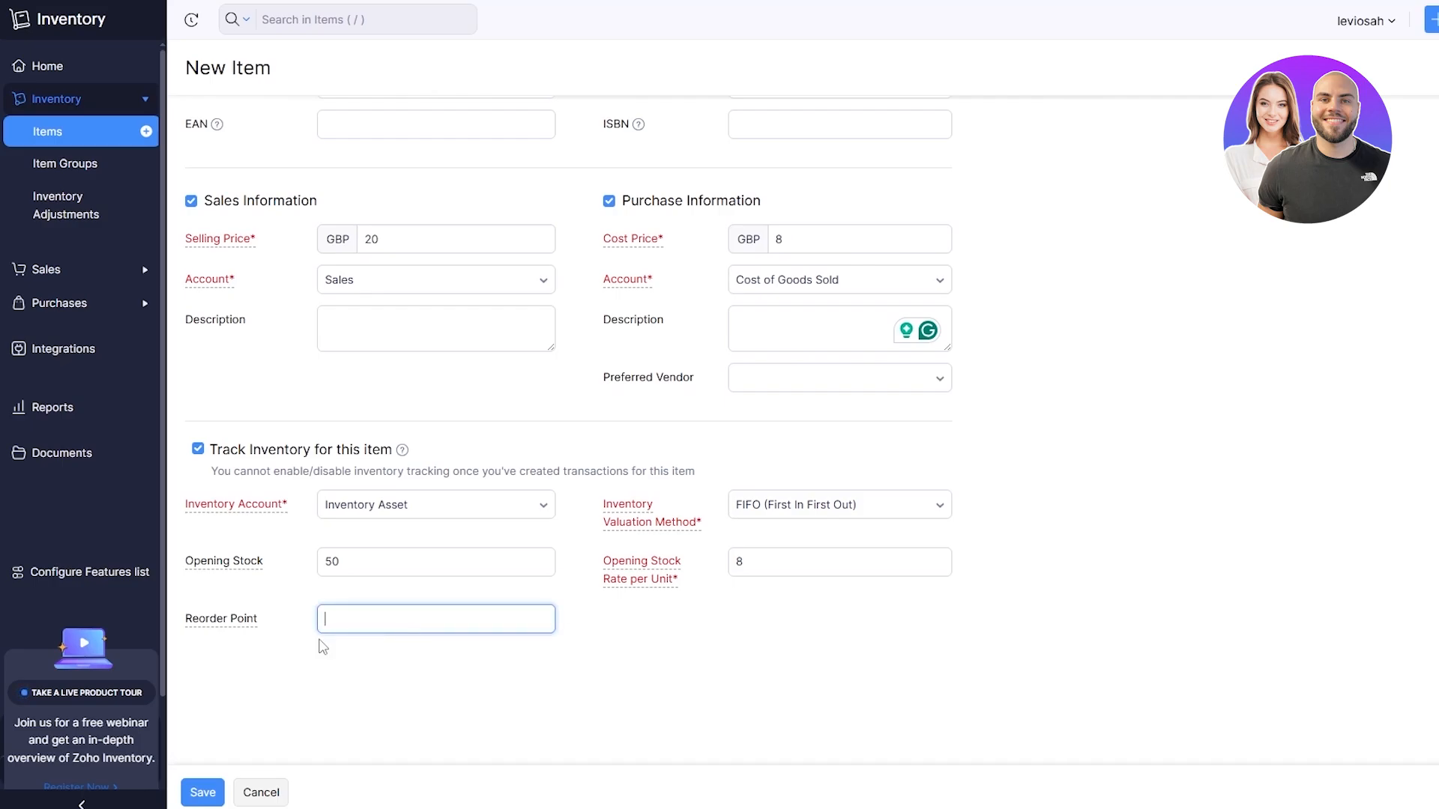
click(203, 792)
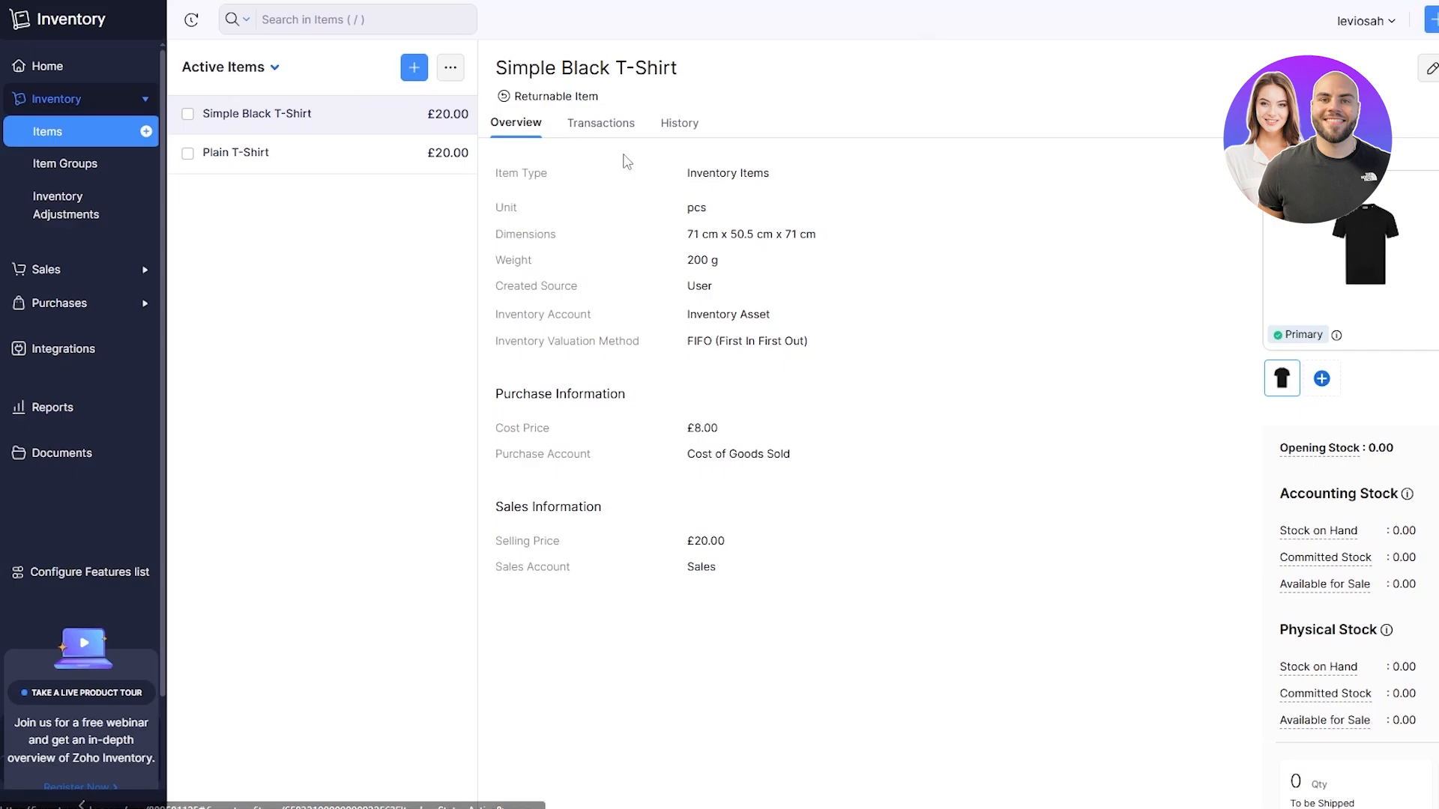
- Review the active items list and the overview and stock details of the Simple Black T-Shirt
click(188, 155)
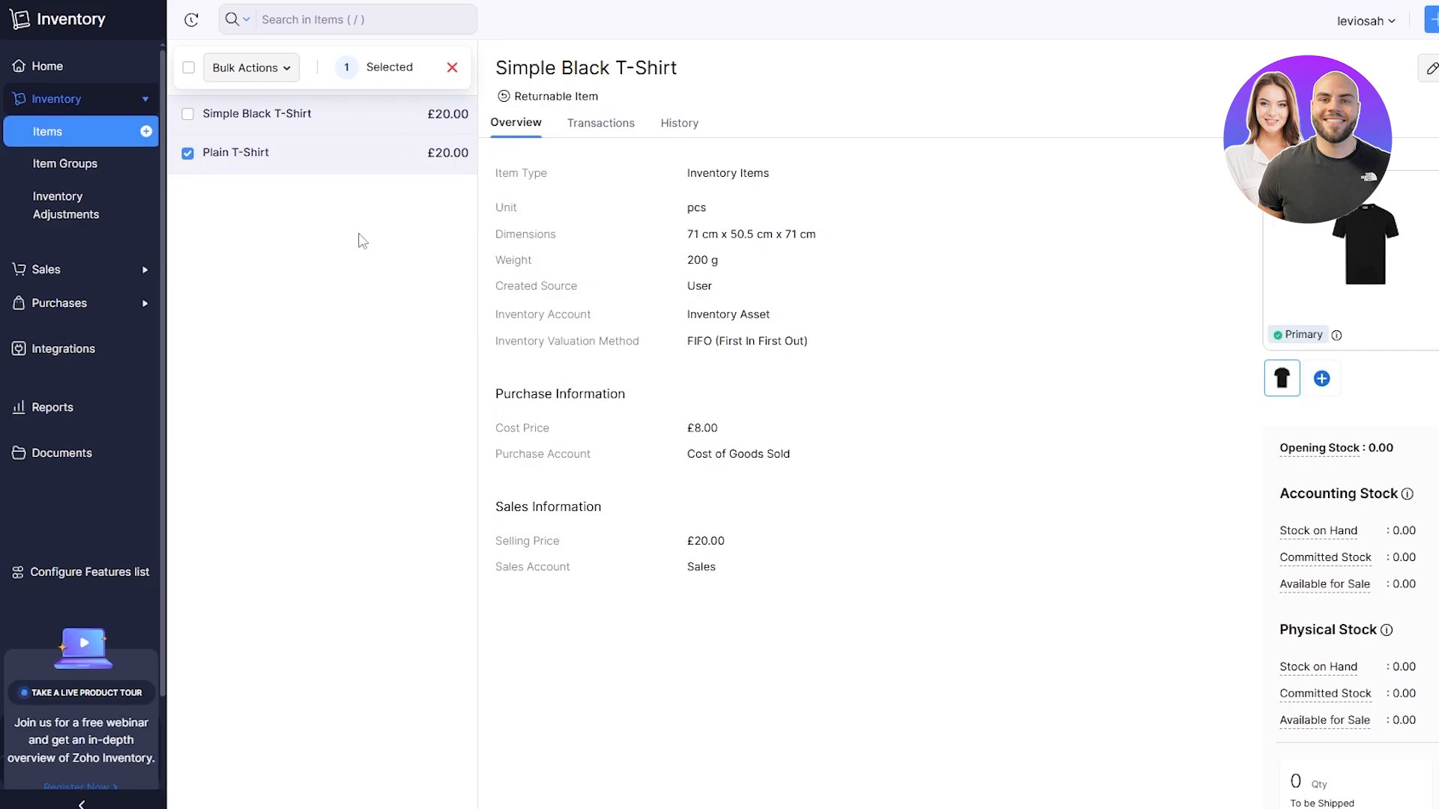
click(452, 68)
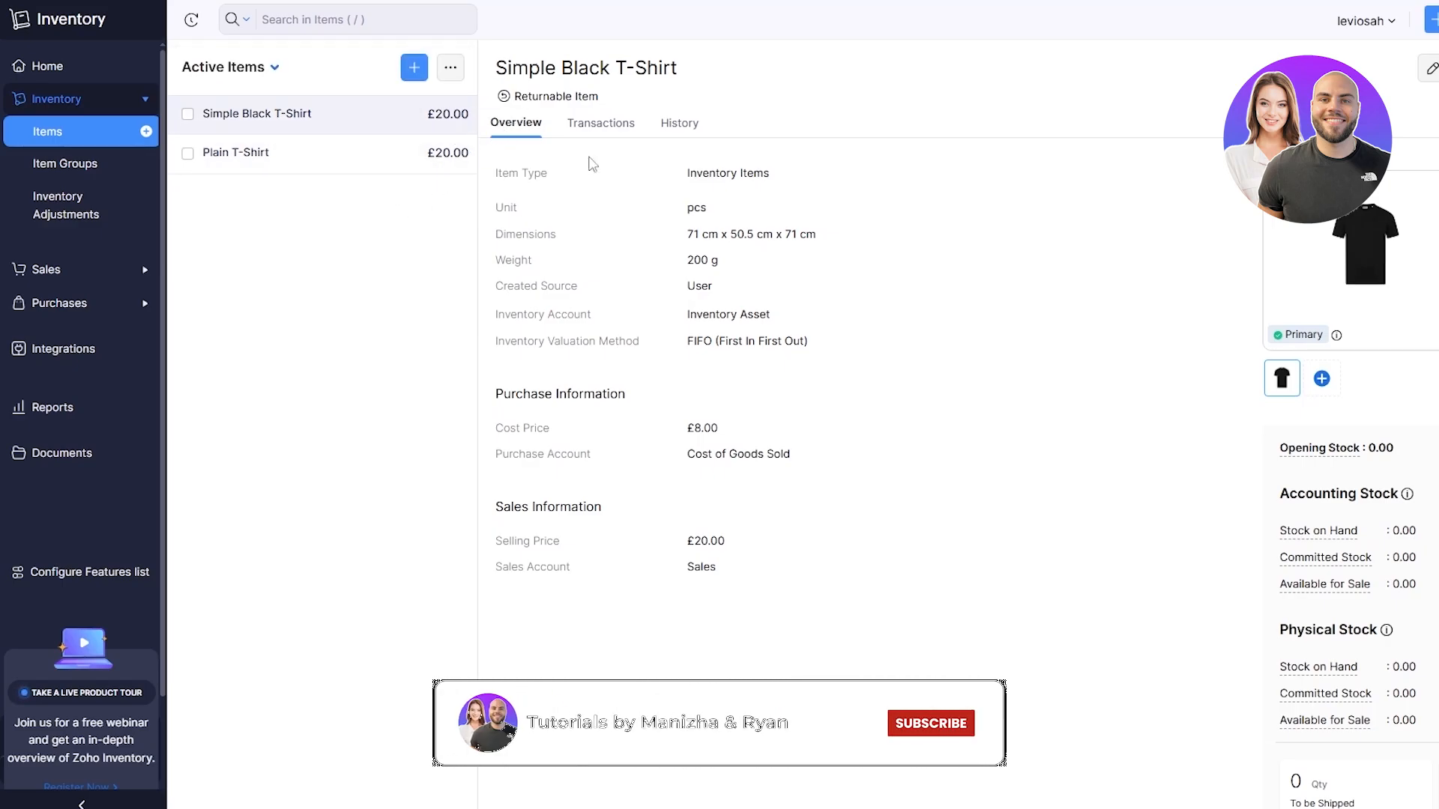
scroll(986, 427, down, 5)
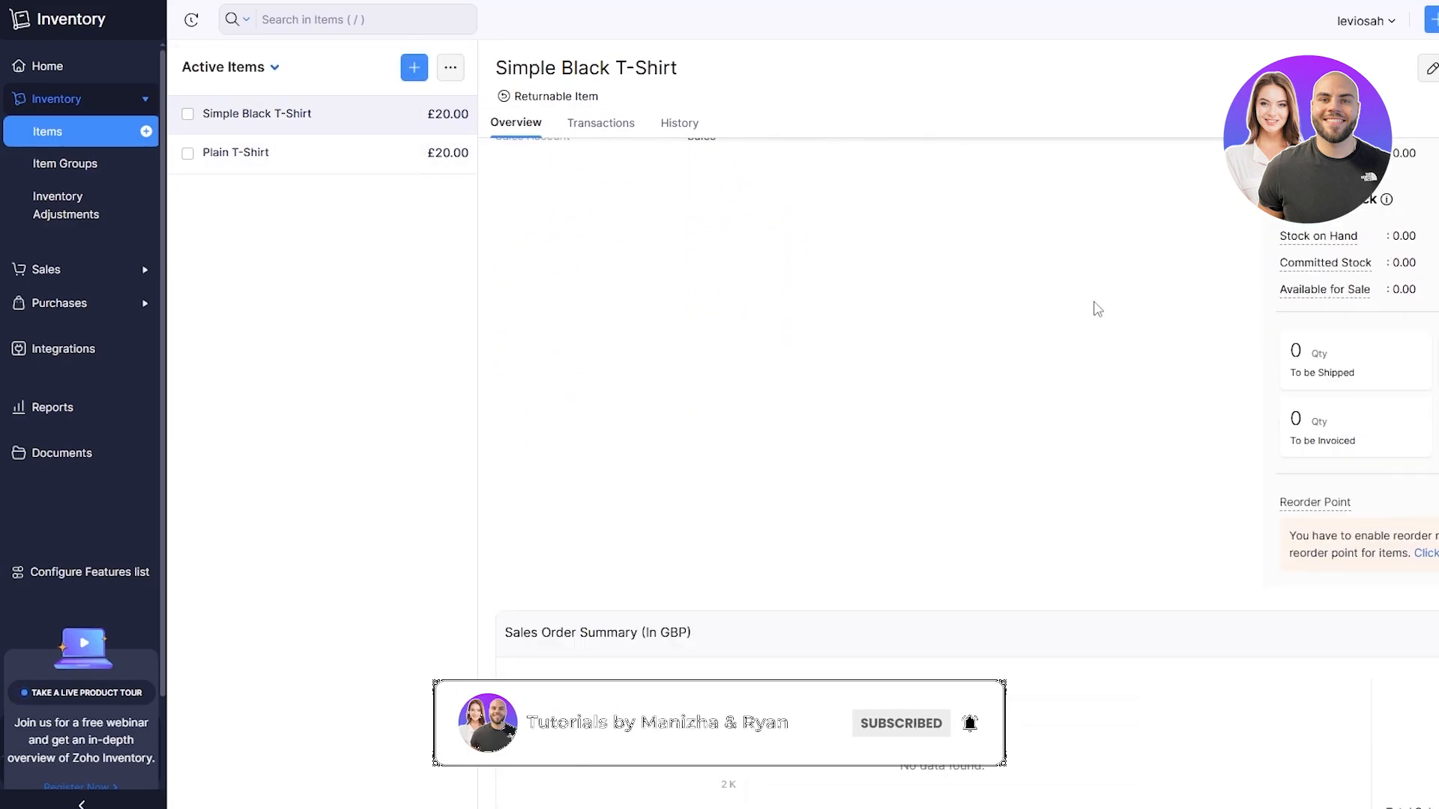
scroll(1098, 309, up, 5)
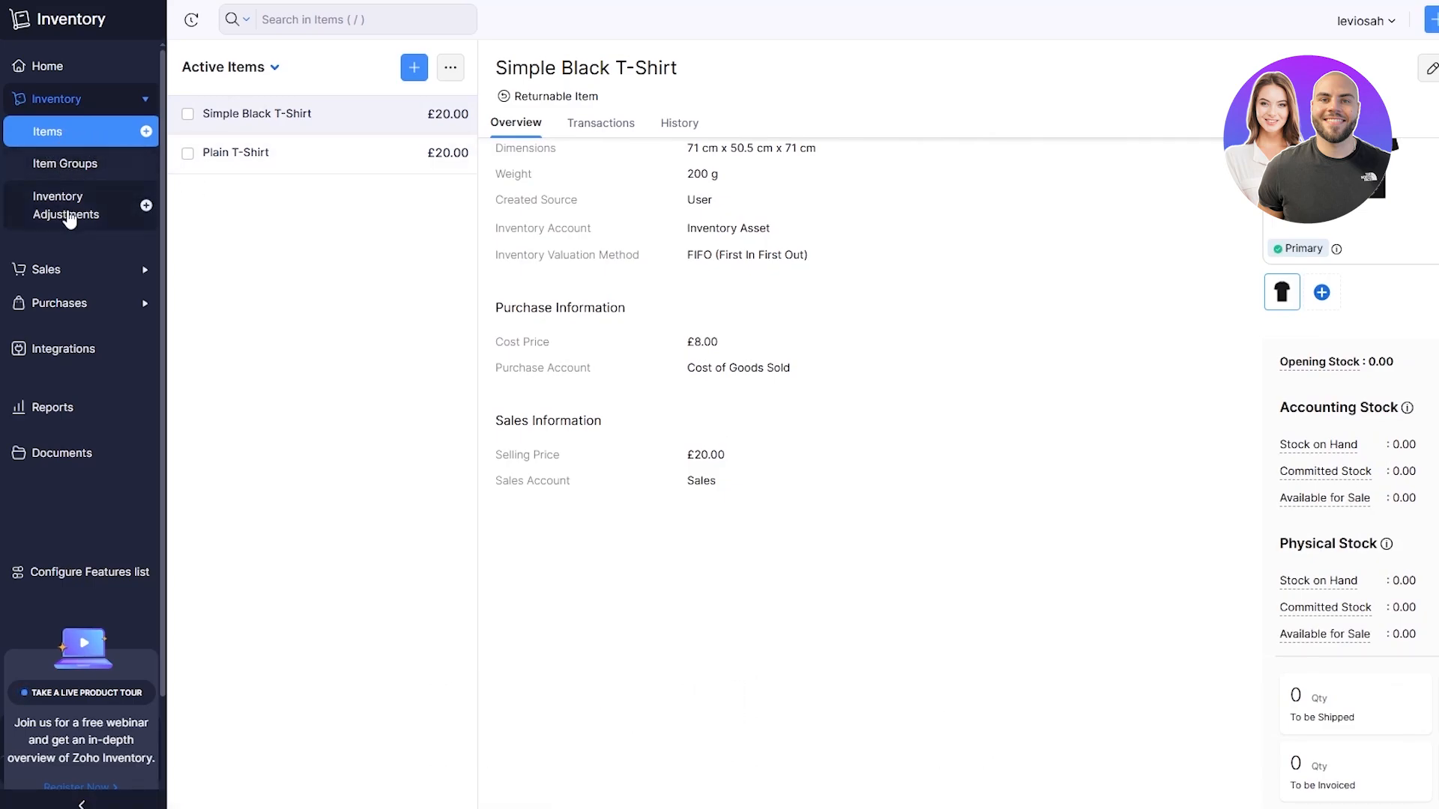
- Open Item Groups and read the descriptions of standalone items and item groups
click(66, 166)
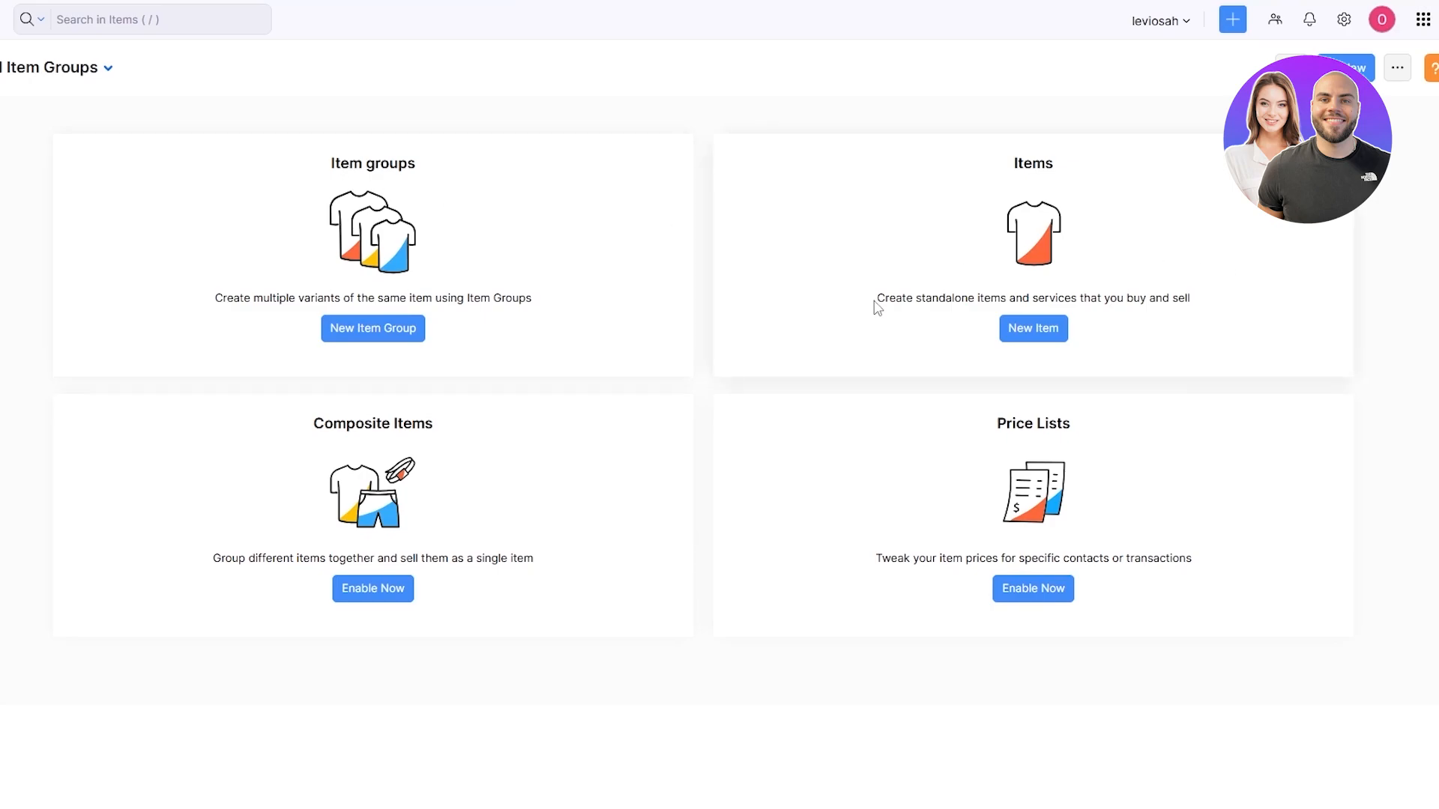
drag(879, 300, 1177, 296)
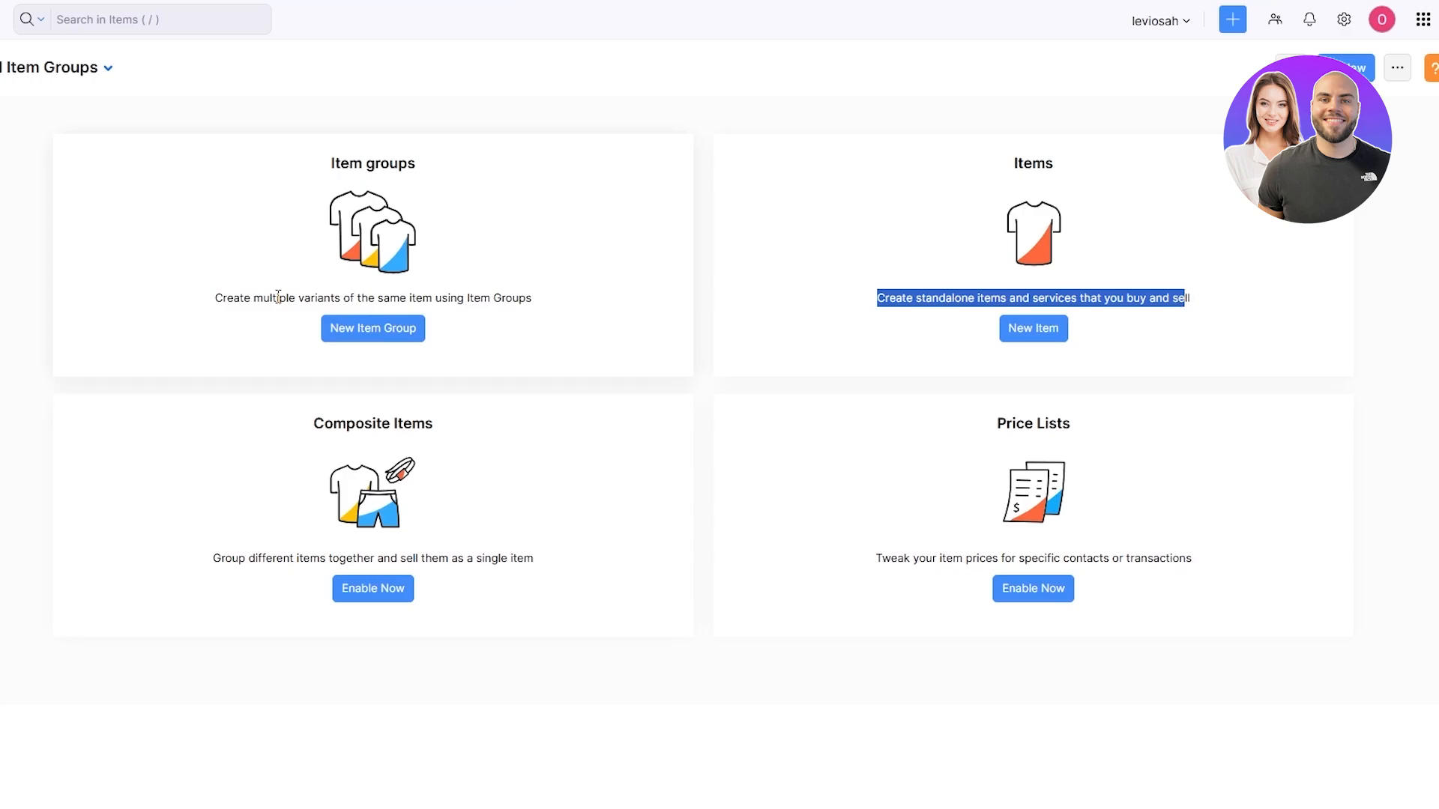
drag(277, 298, 536, 304)
- Open the form for a new item group and examine its fields, including the item group name
click(493, 328)
click(392, 330)
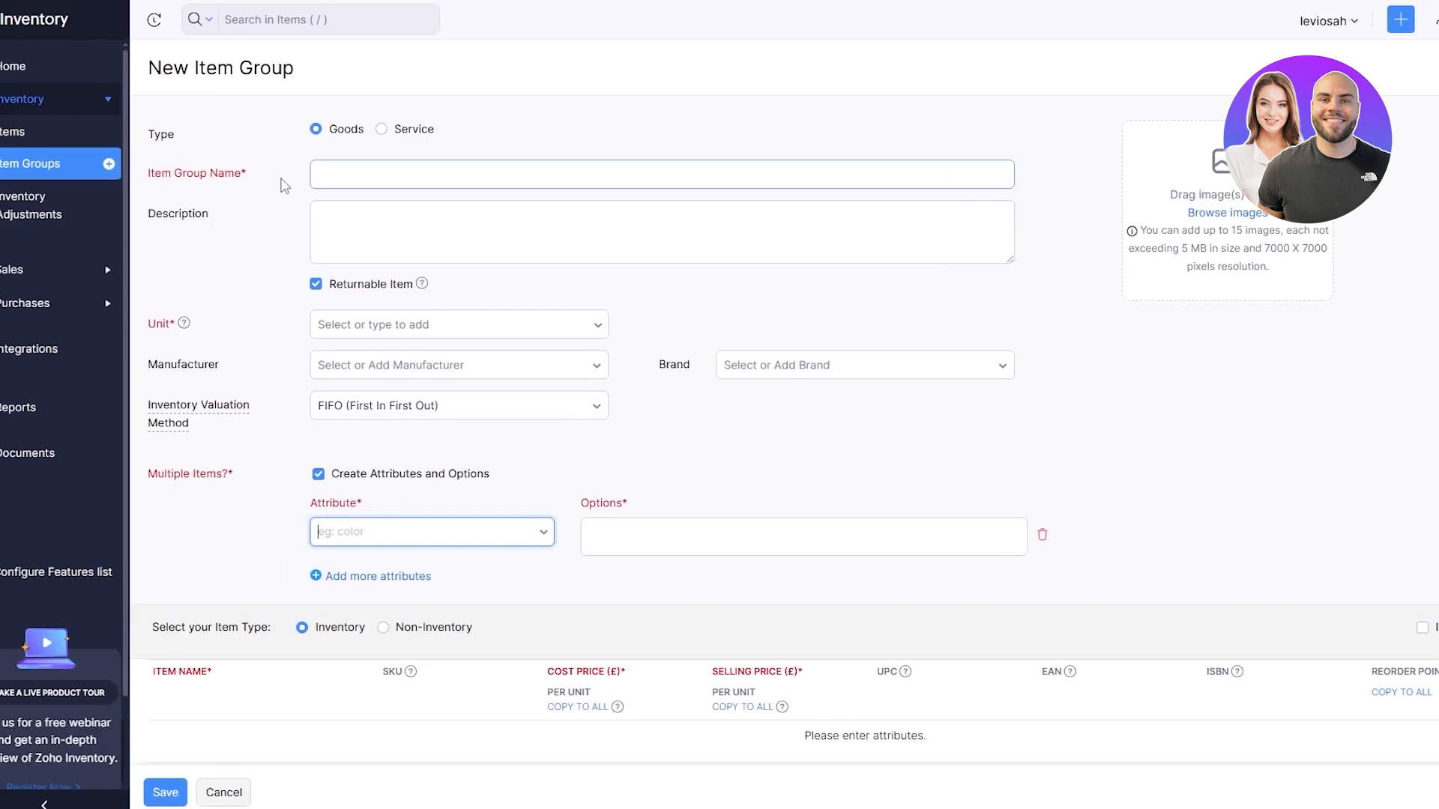
click(234, 180)
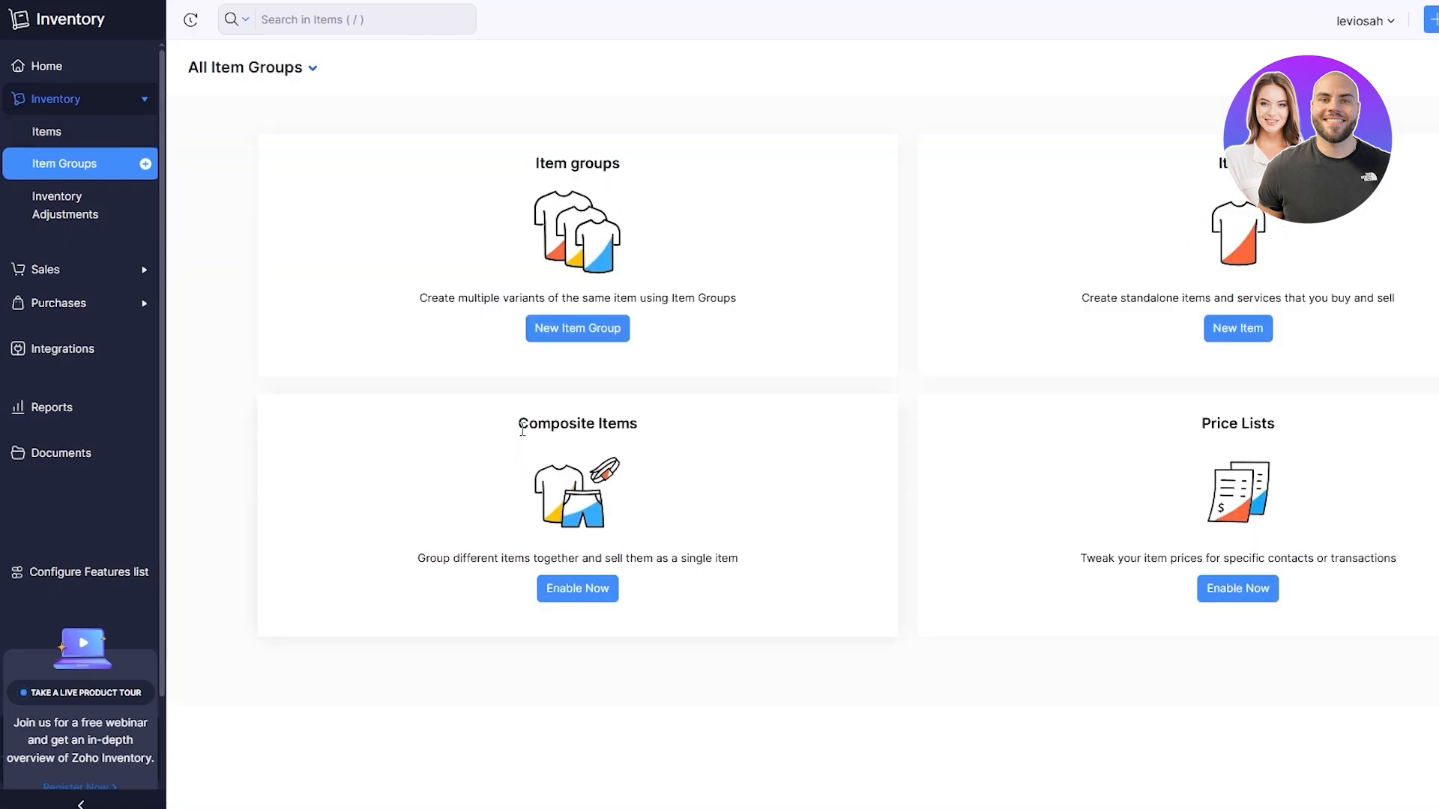
- Return to the Item Groups overview and read the description of Composite Items
drag(523, 428, 793, 443)
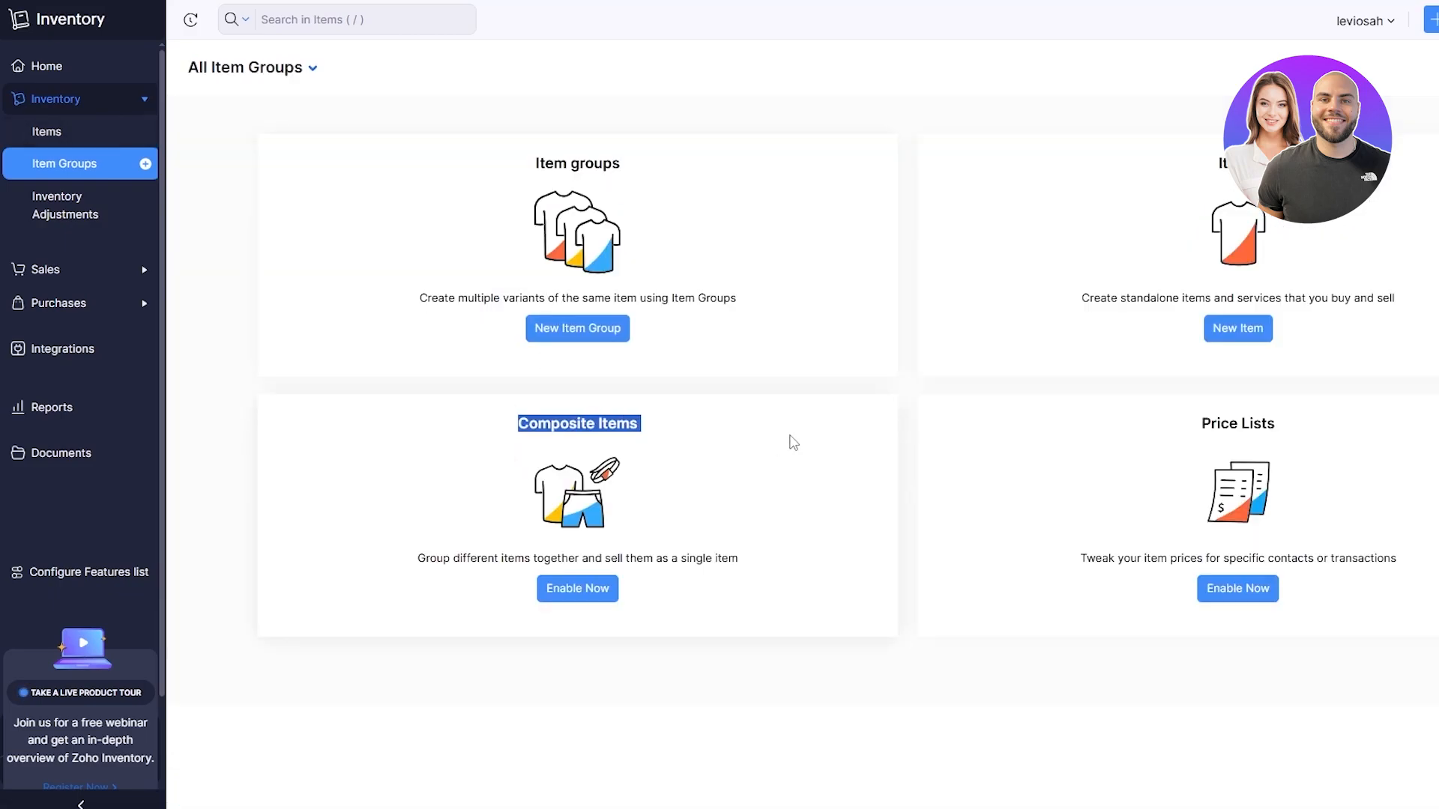
drag(460, 567, 730, 560)
click(728, 559)
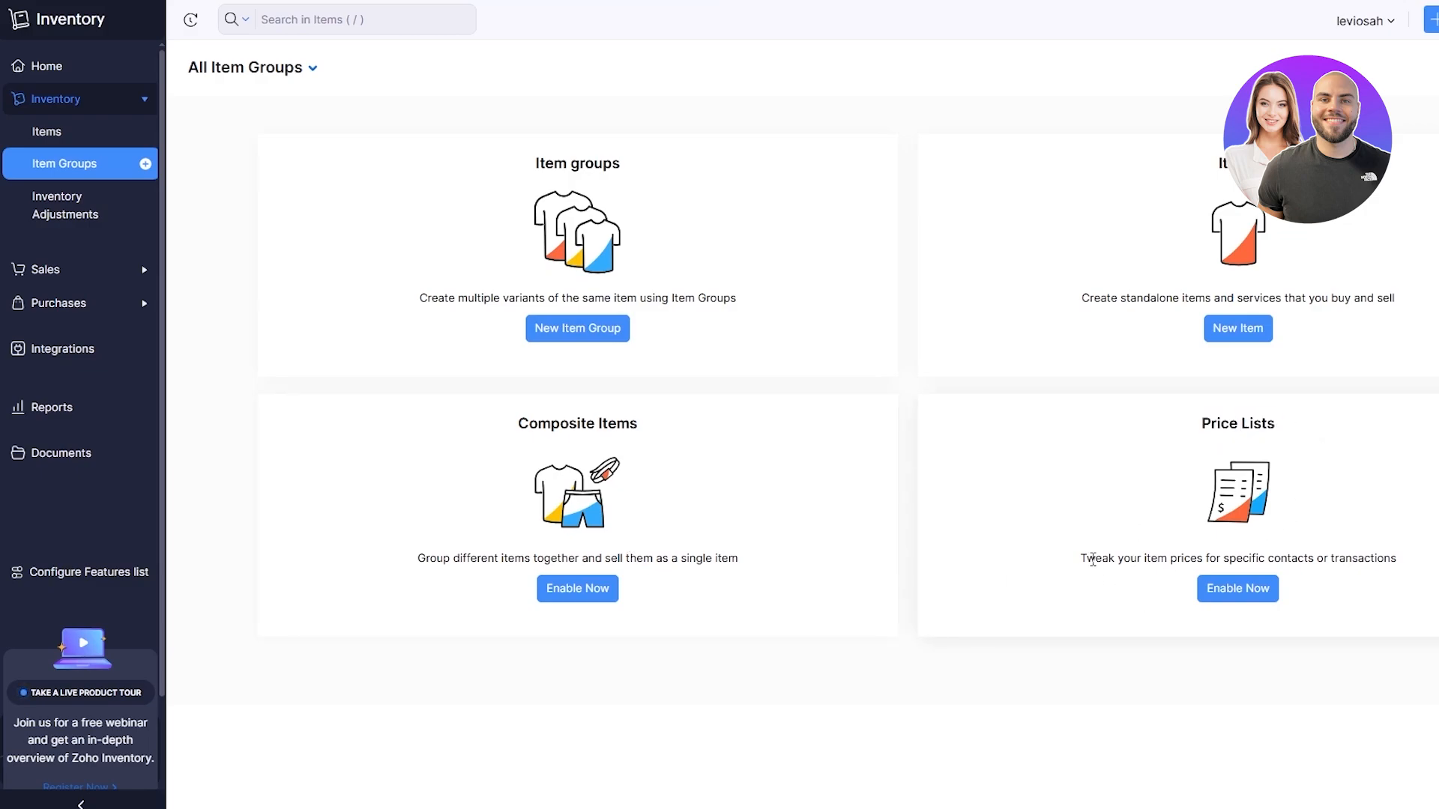
- Read the description of Price Lists and open the inventory adjustments list
drag(1131, 558, 1400, 558)
click(1295, 711)
click(58, 204)
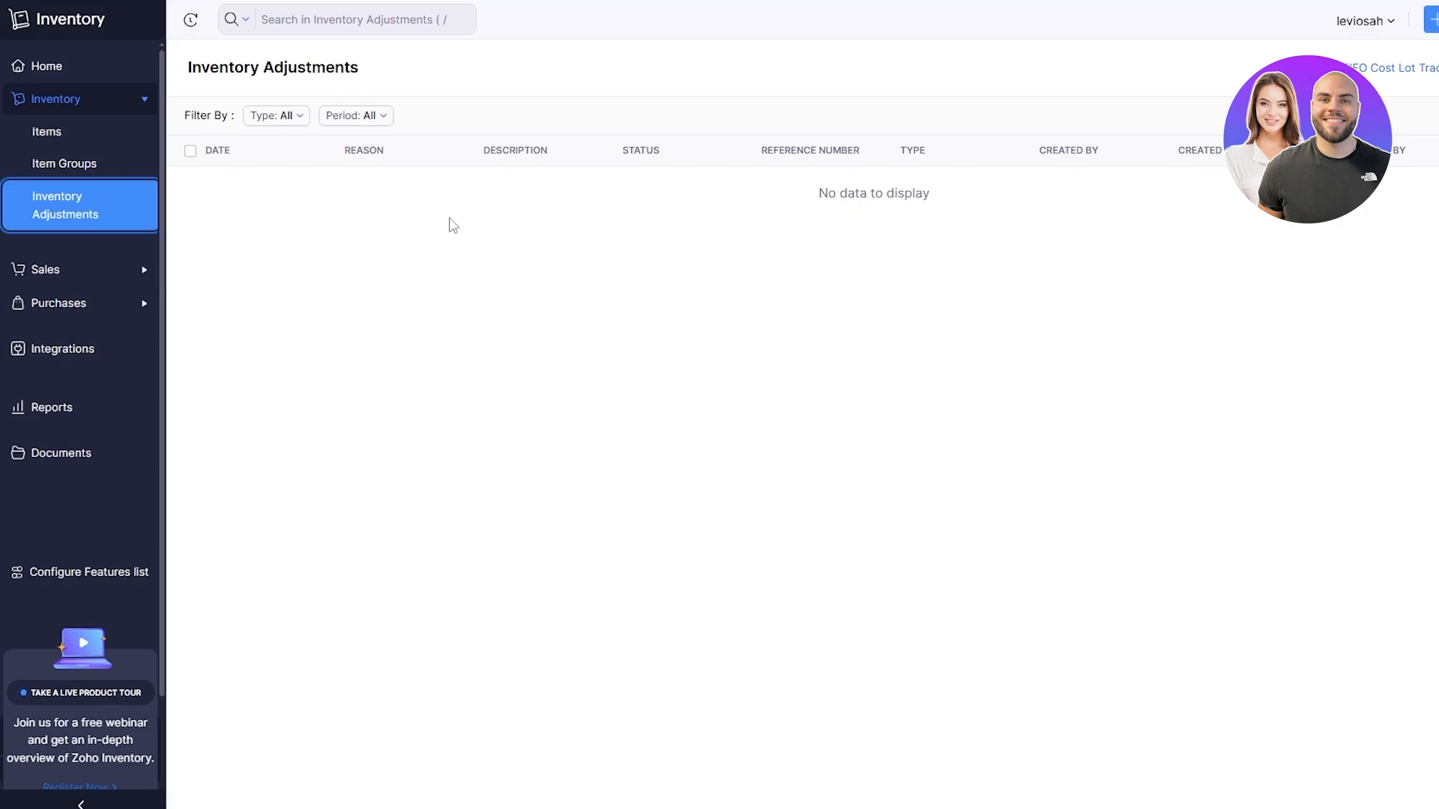
- Look through the modules available under Sales and Purchases
click(121, 278)
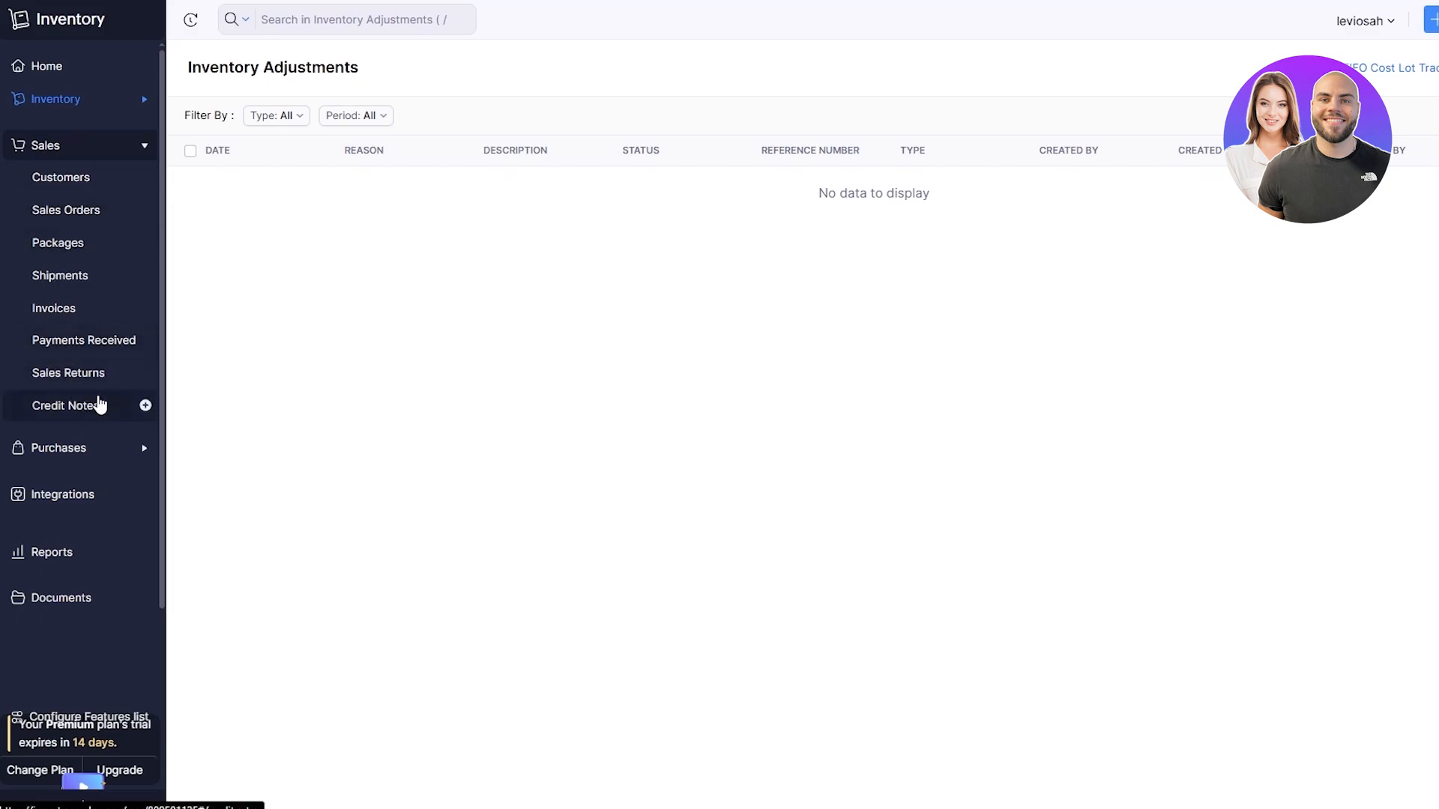
click(57, 455)
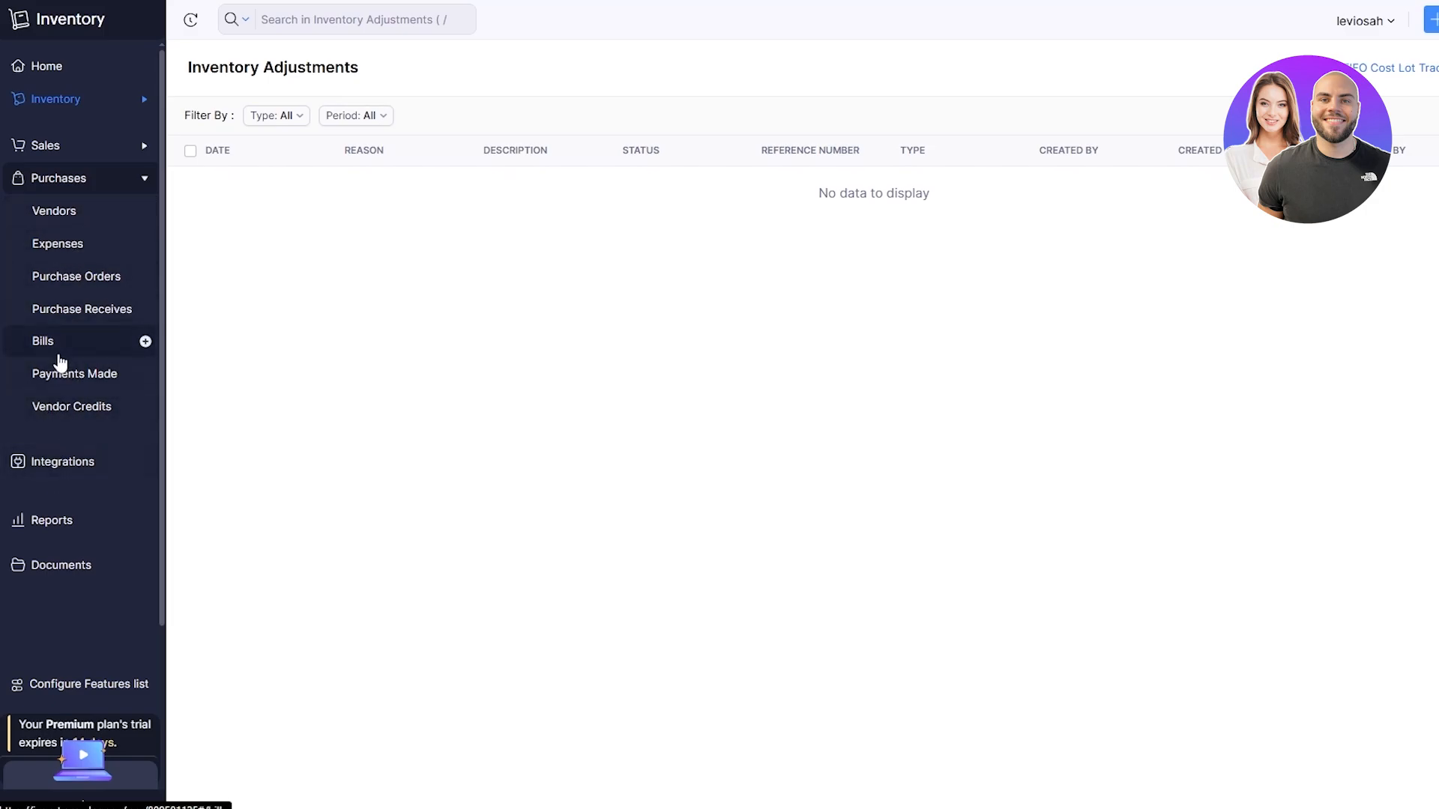
- Open the home dashboard and review its sales activity, inventory summary, item details, top selling items and order sections
click(77, 79)
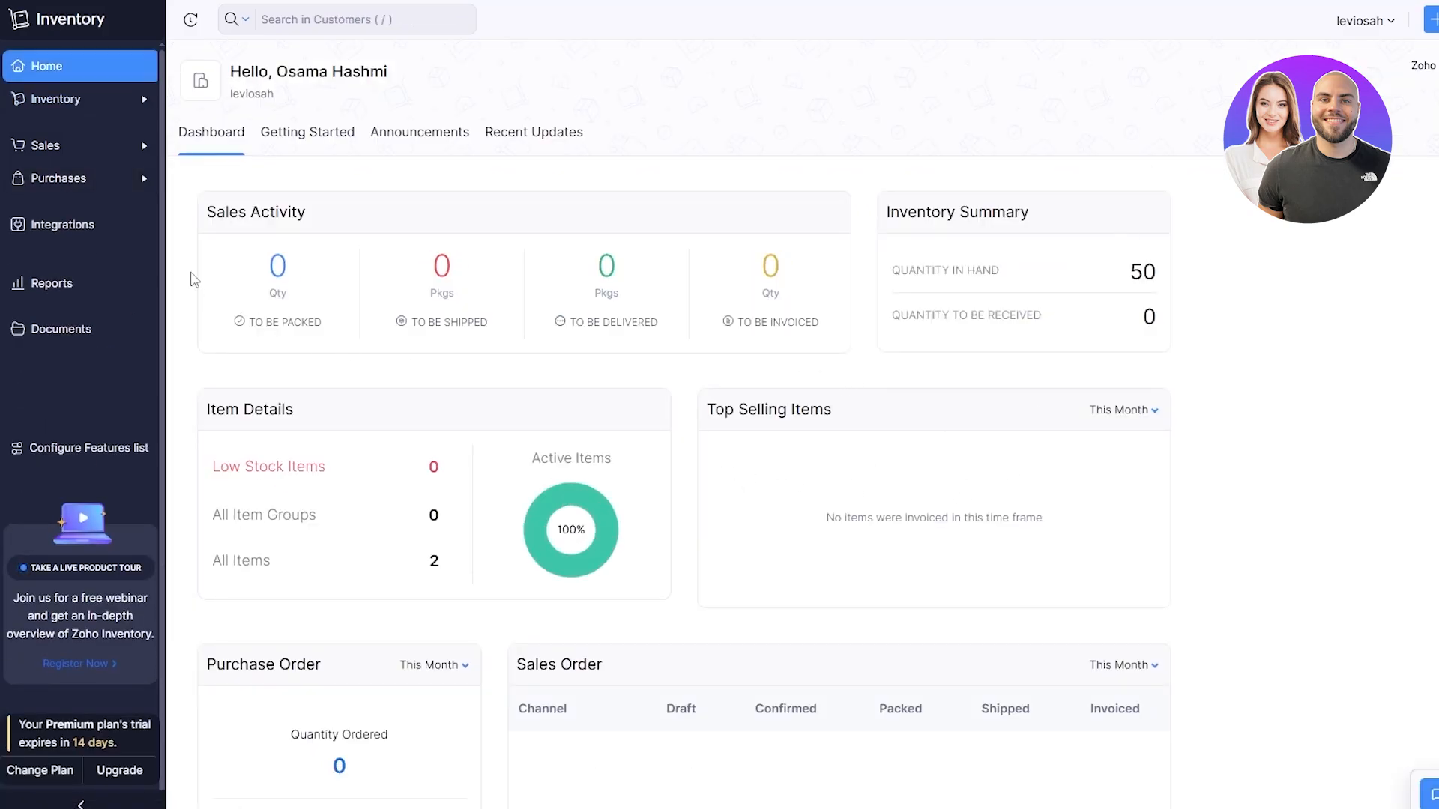
scroll(992, 257, down, 5)
scroll(992, 257, up, 5)
triple_click(222, 204)
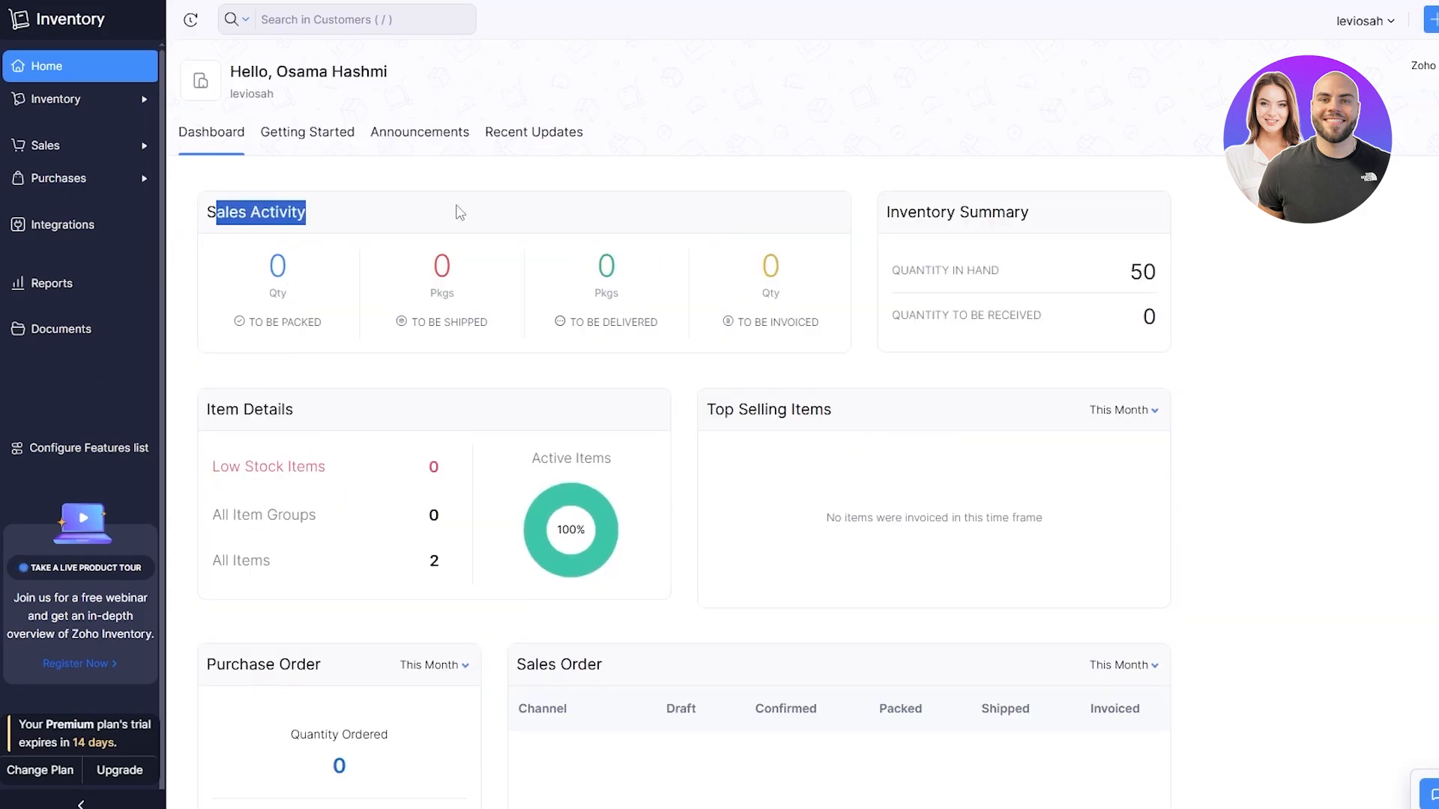
drag(906, 212, 1086, 215)
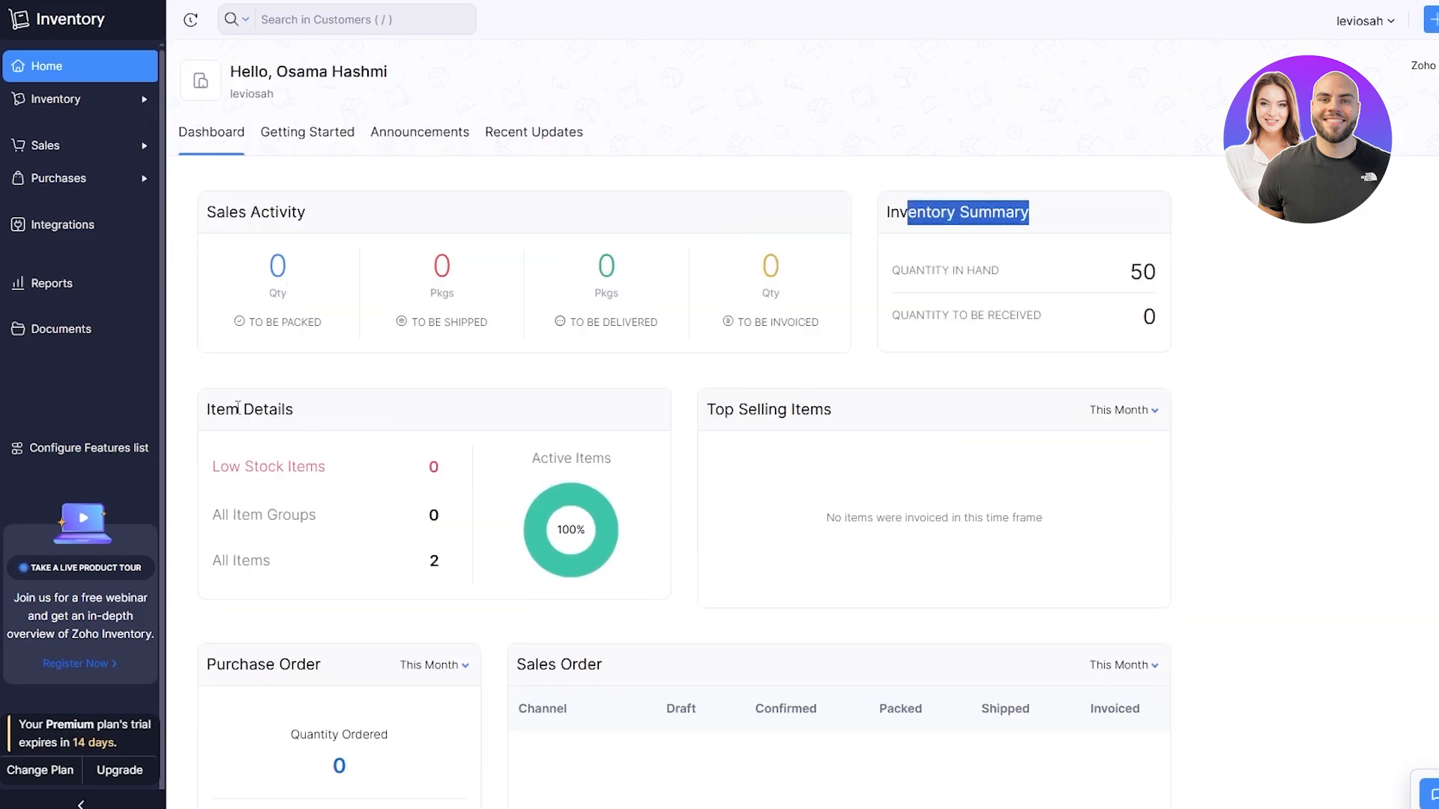
drag(239, 410, 271, 409)
click(739, 411)
drag(738, 411, 810, 412)
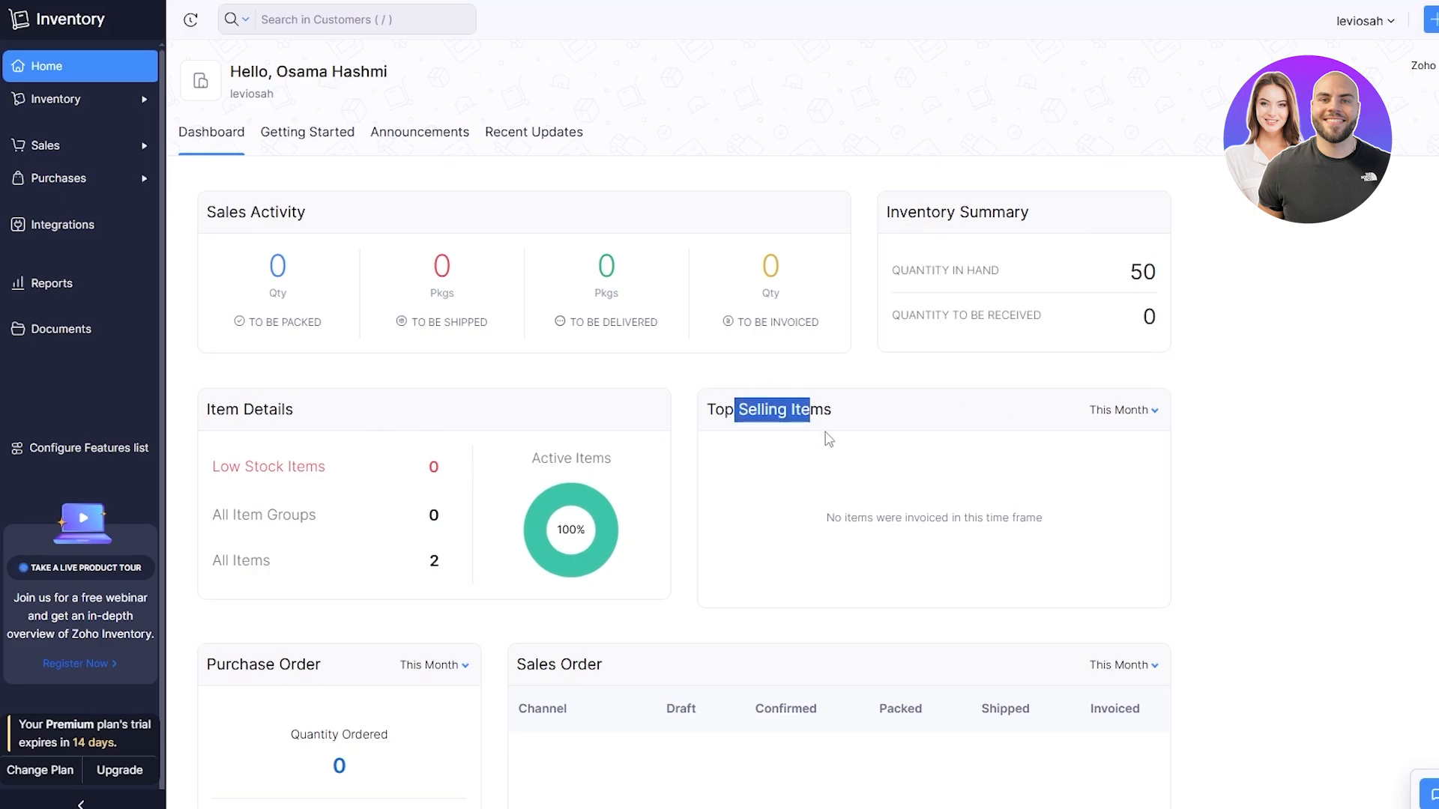
scroll(799, 442, down, 2)
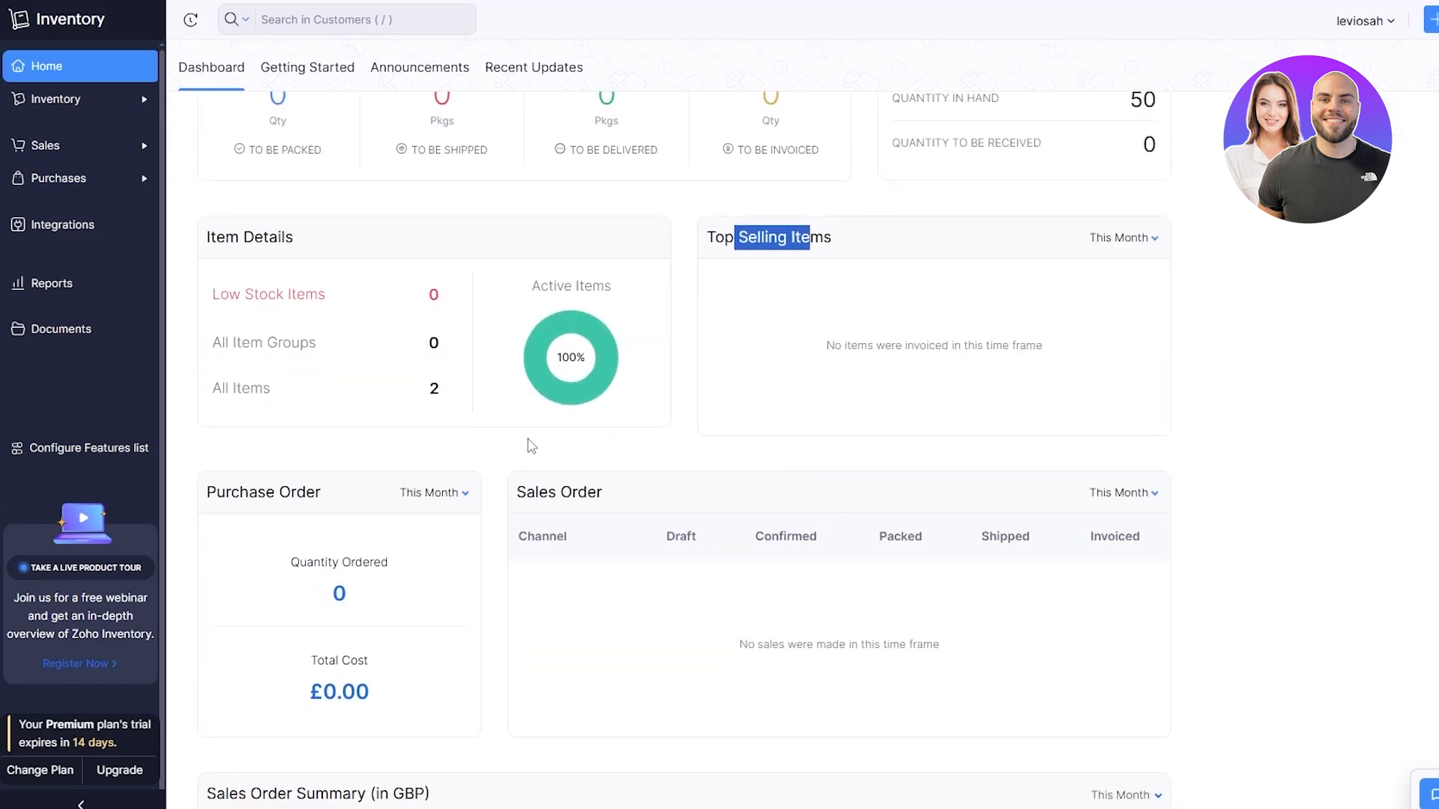
scroll(530, 447, down, 3)
scroll(667, 450, up, 5)
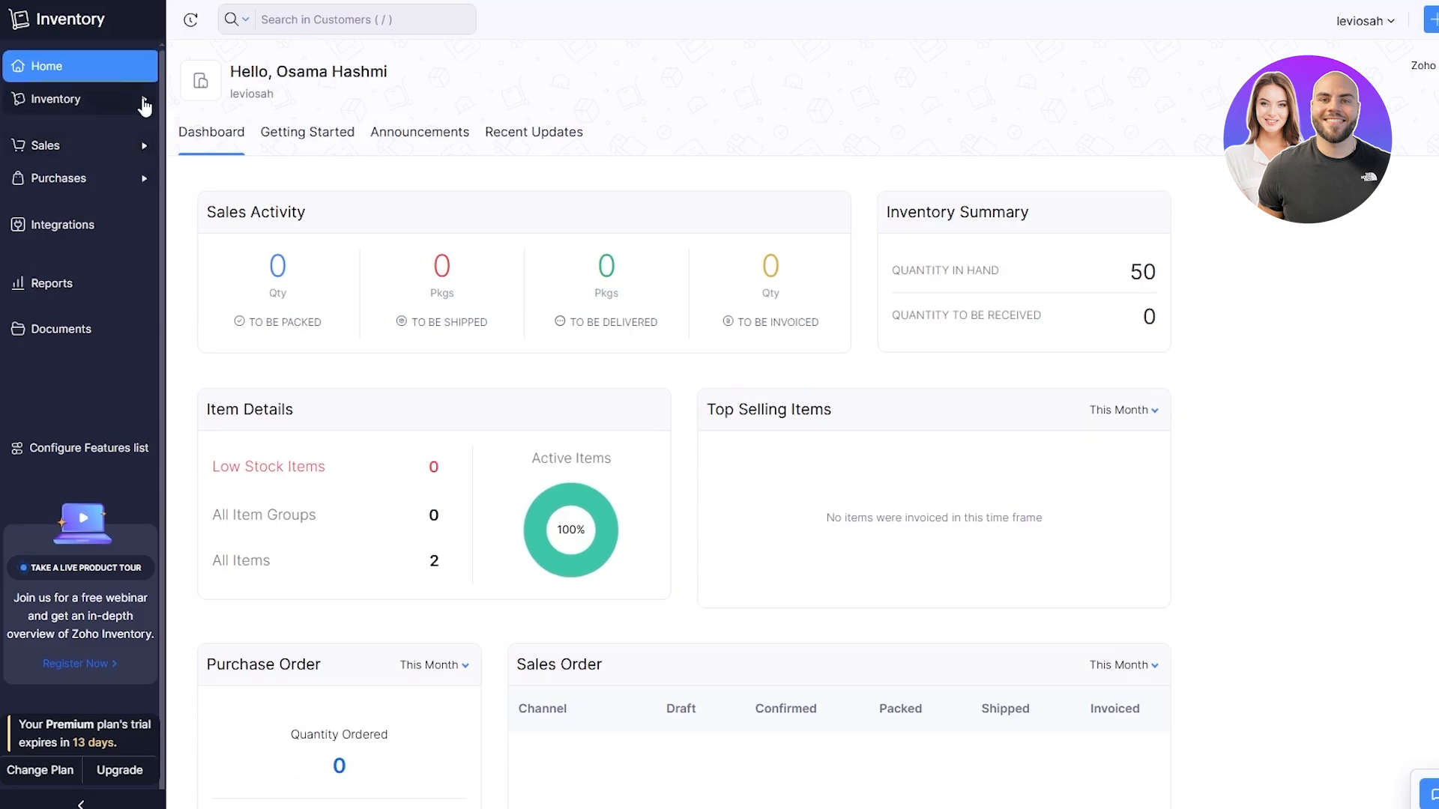
- Open the Customers module and read its introduction and the types of contacts
click(143, 104)
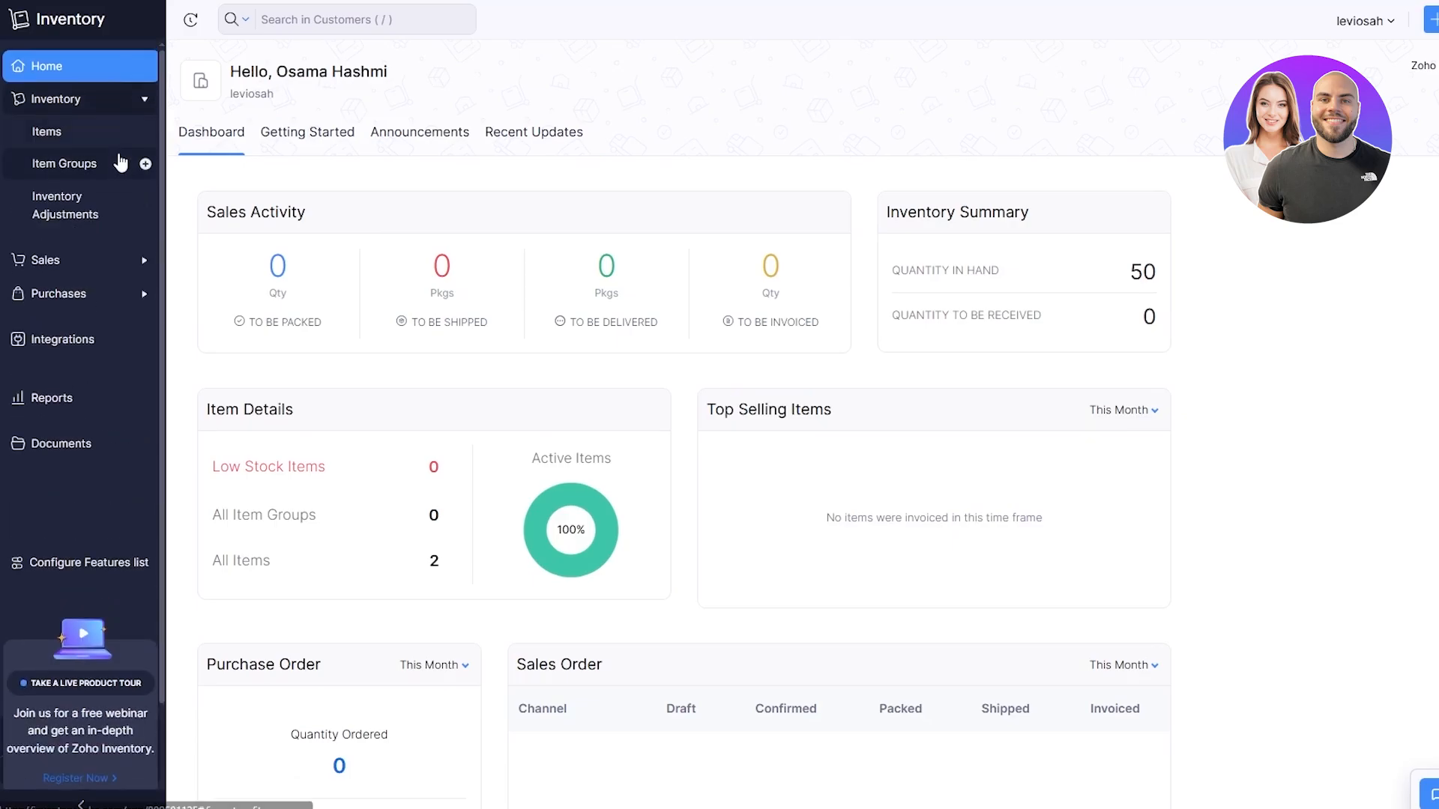
click(147, 279)
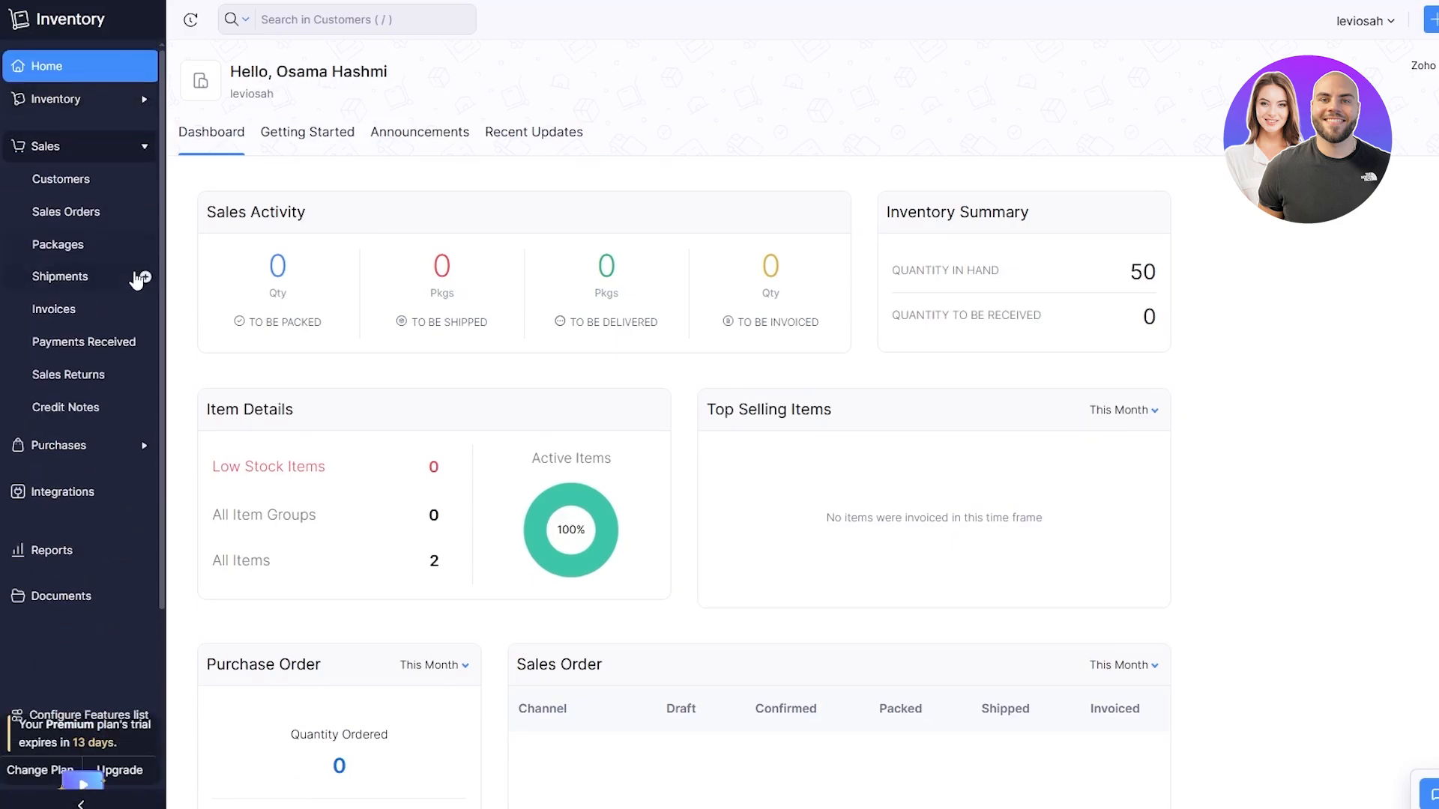
click(77, 191)
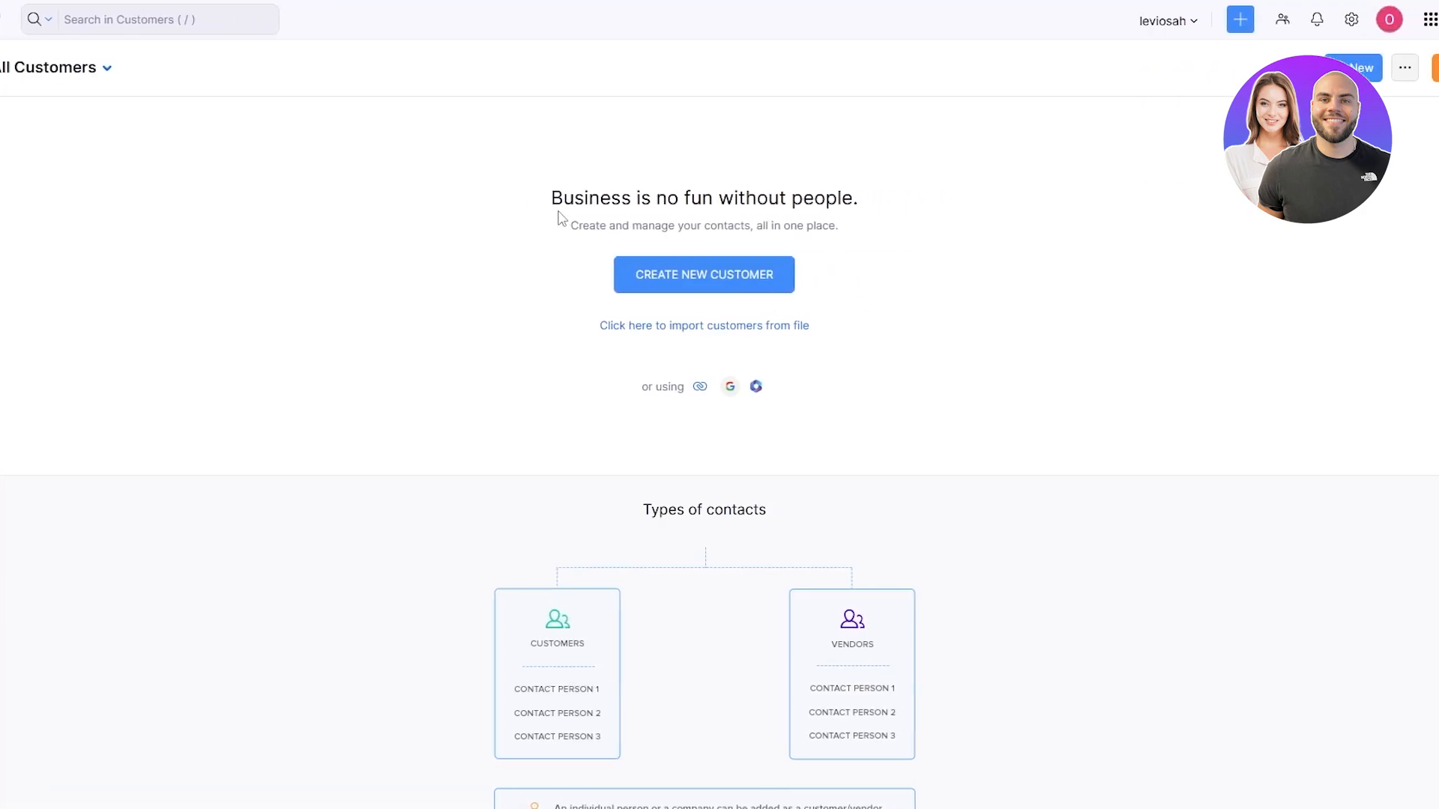
scroll(648, 273, down, 3)
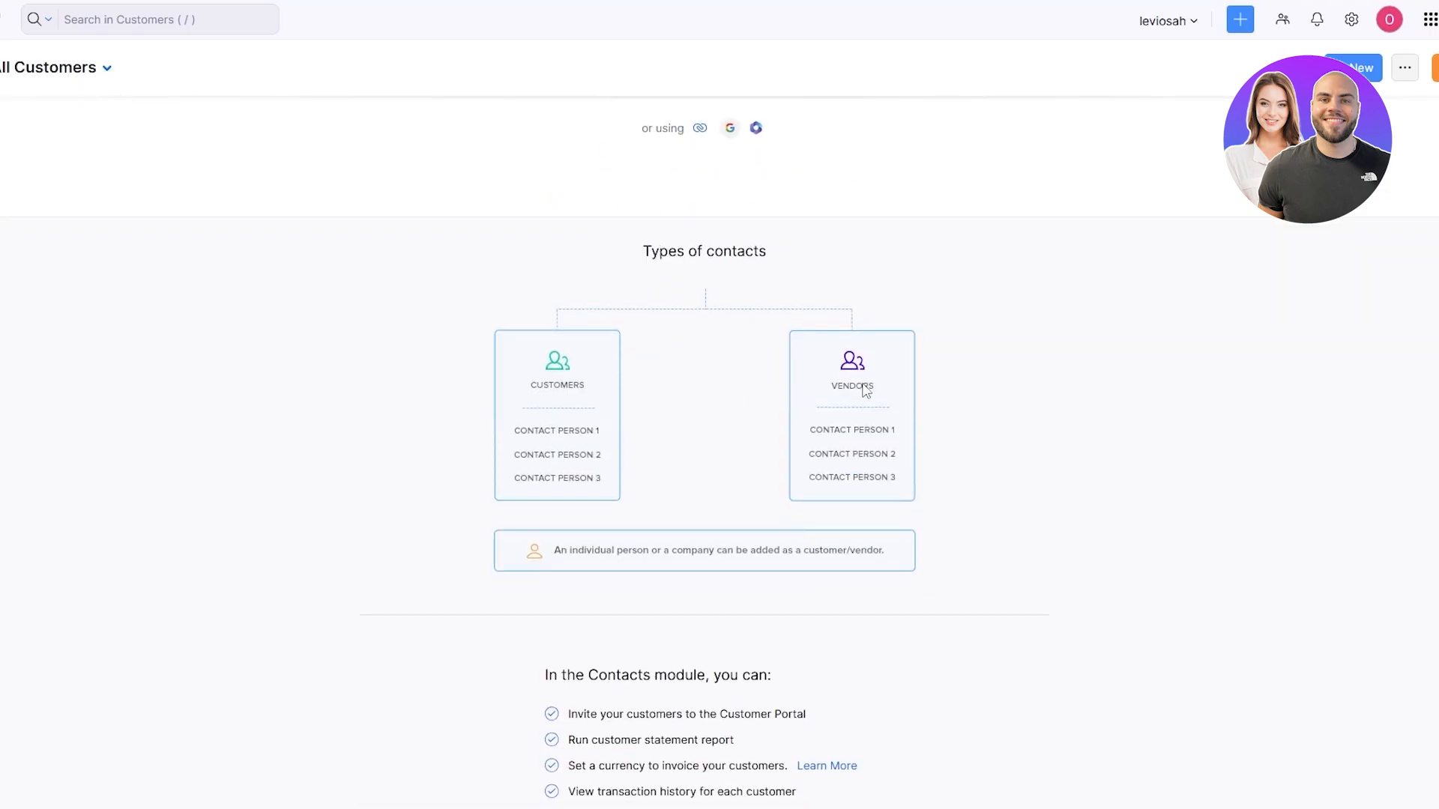
scroll(809, 607, up, 3)
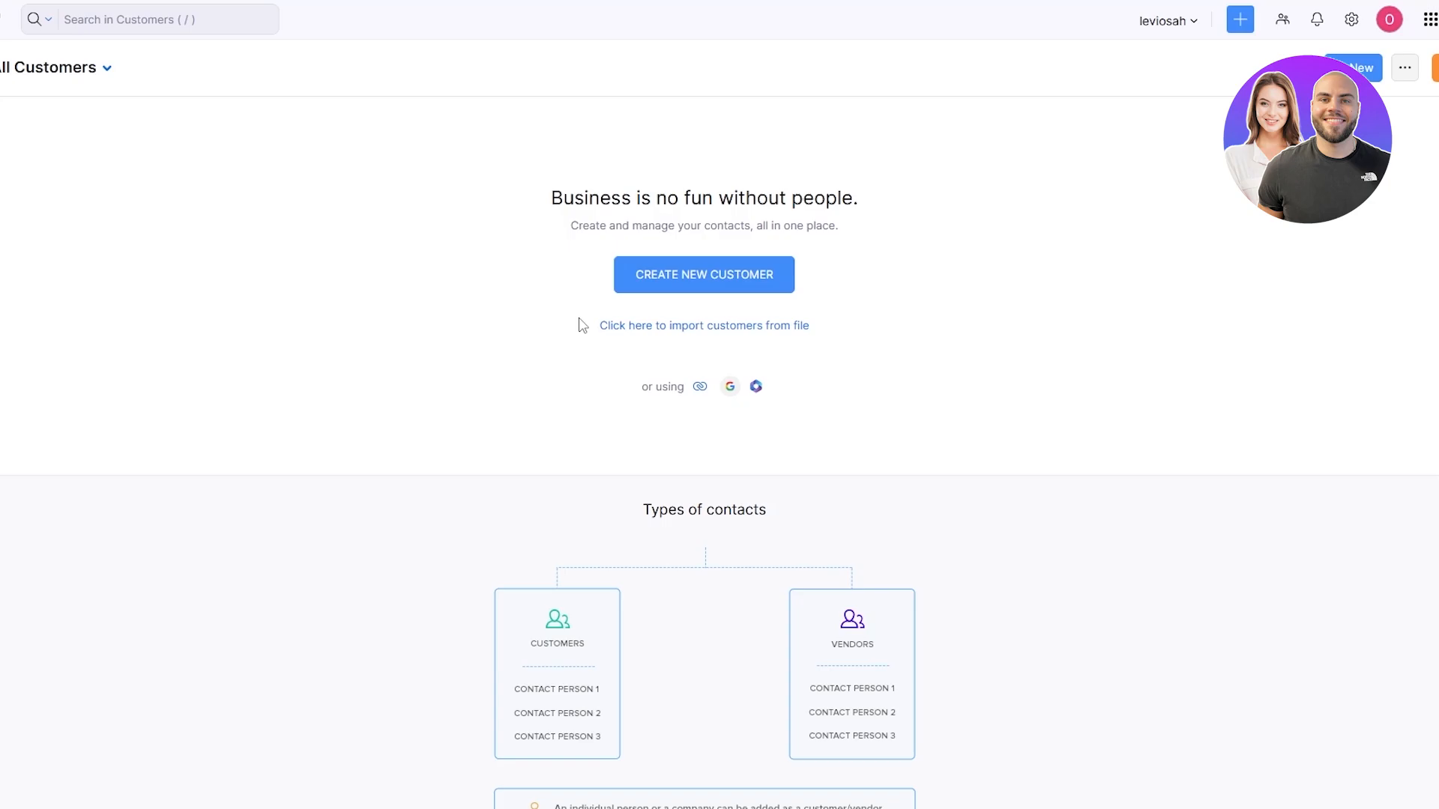
scroll(633, 437, down, 2)
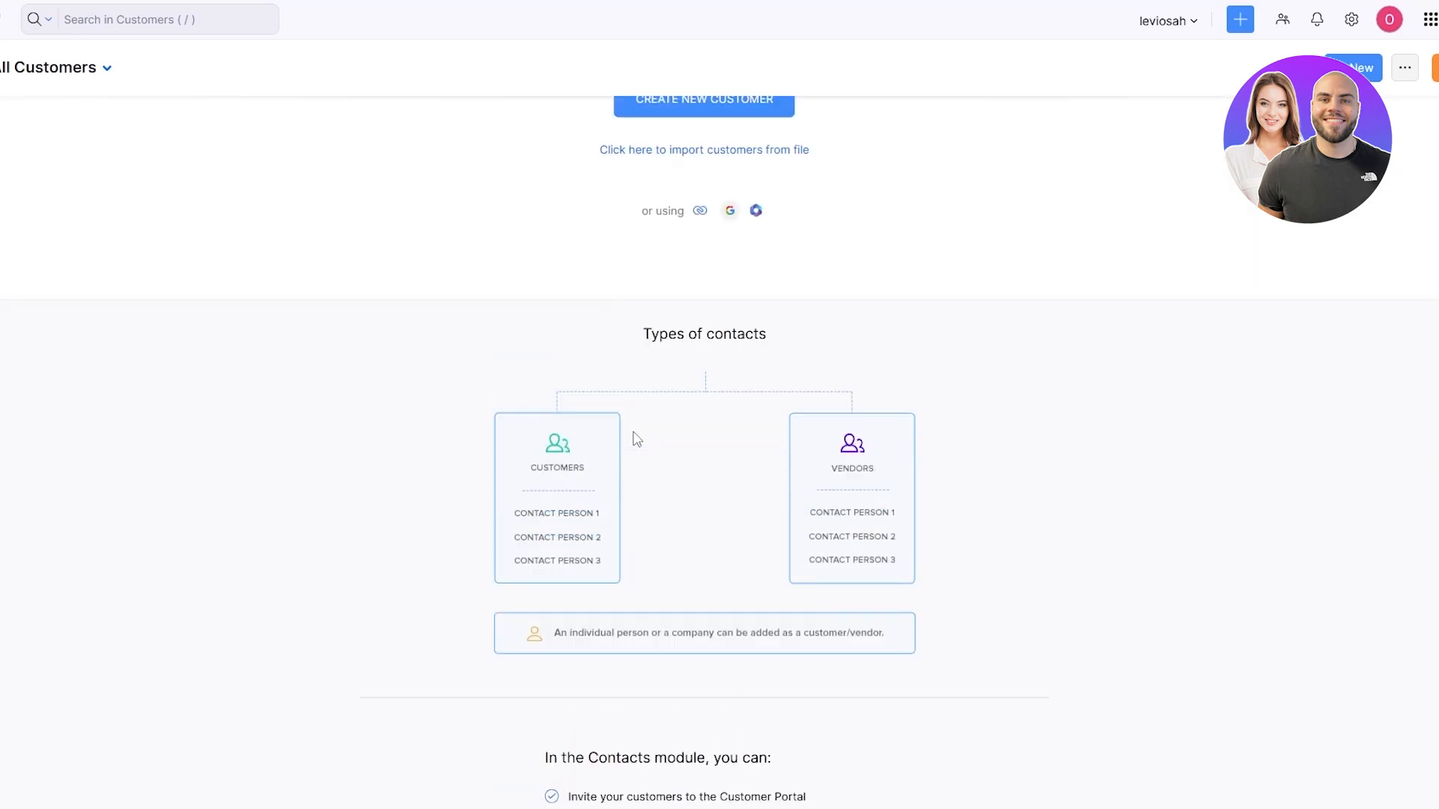
scroll(652, 337, up, 2)
- Start a new customer of type Individual with the salutation Mr
click(669, 277)
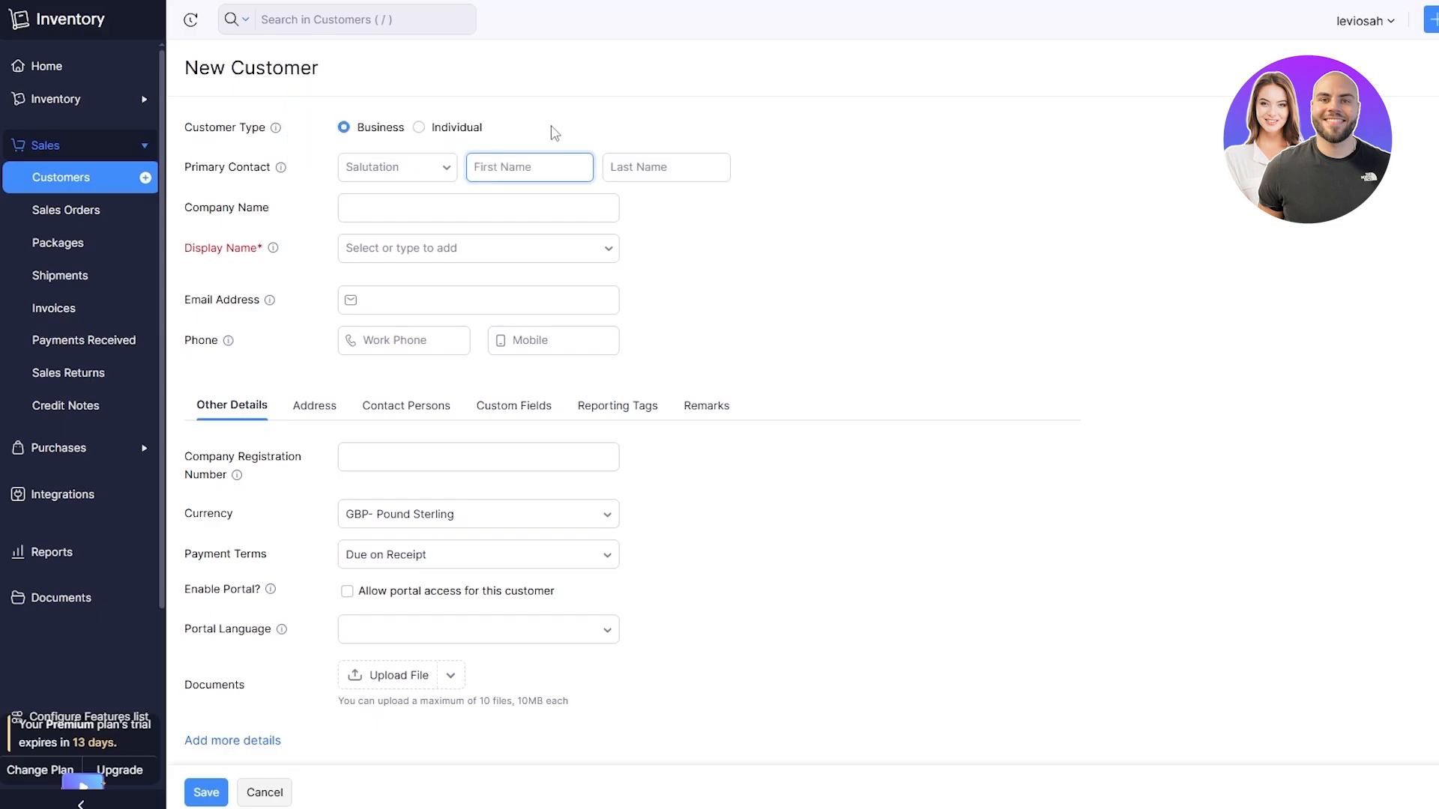
click(434, 134)
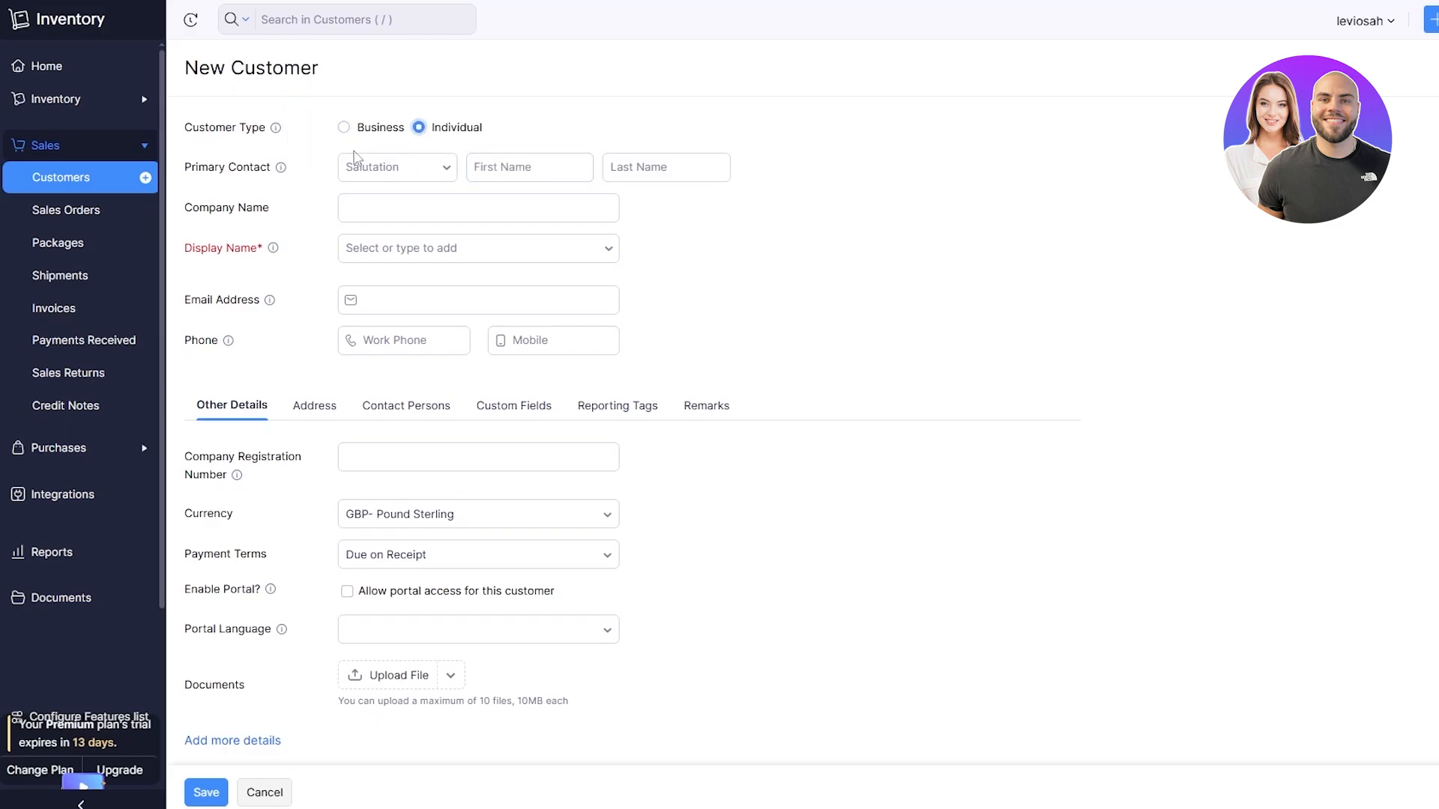
click(372, 176)
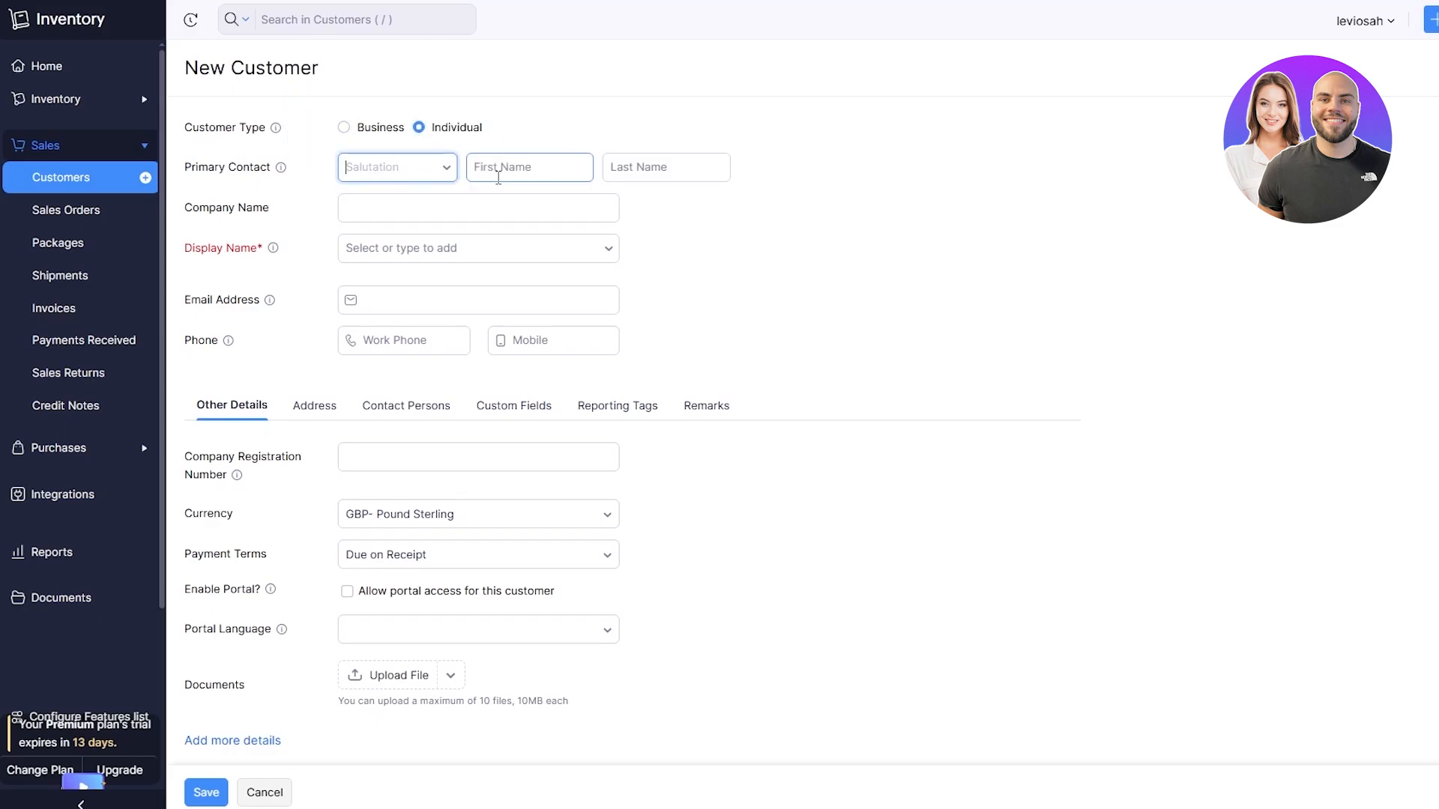
click(441, 175)
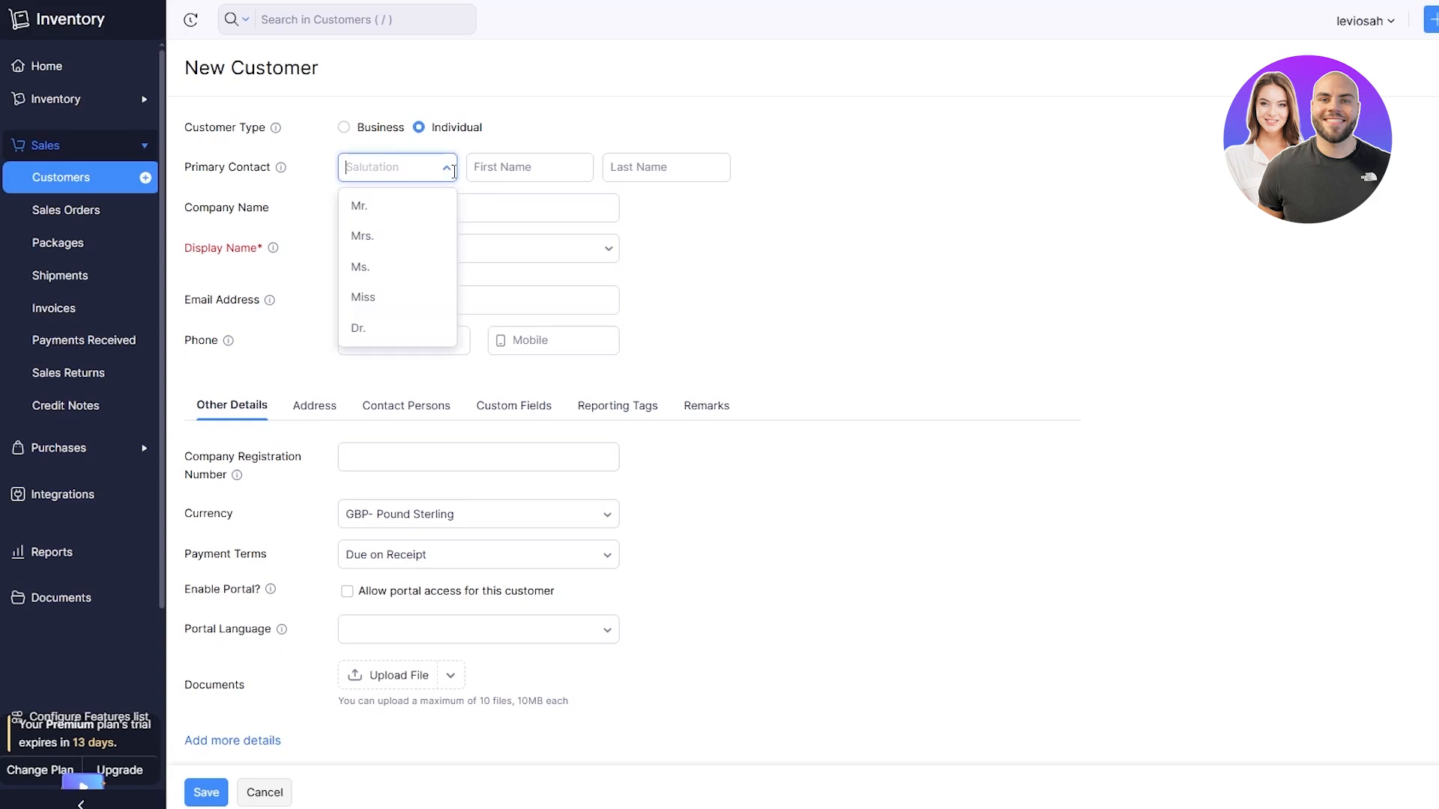
key(Down)
key(Down)
key(Down)
key(Down)
key(Tab)
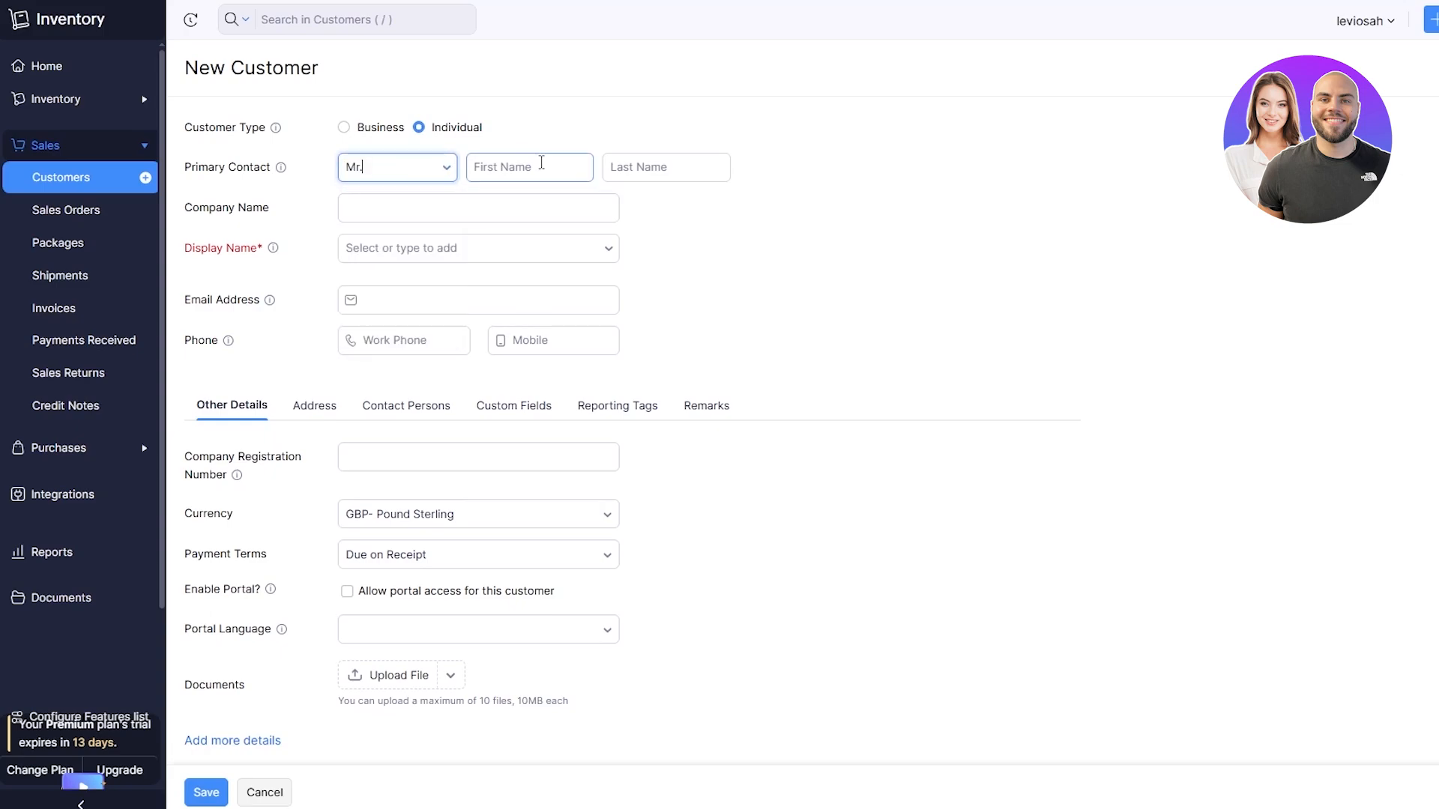
- Fill in the customer's first and last name, company name idk.inc, display name Mr., e-mail address, work phone and mobile number
click(691, 170)
drag(210, 205, 255, 204)
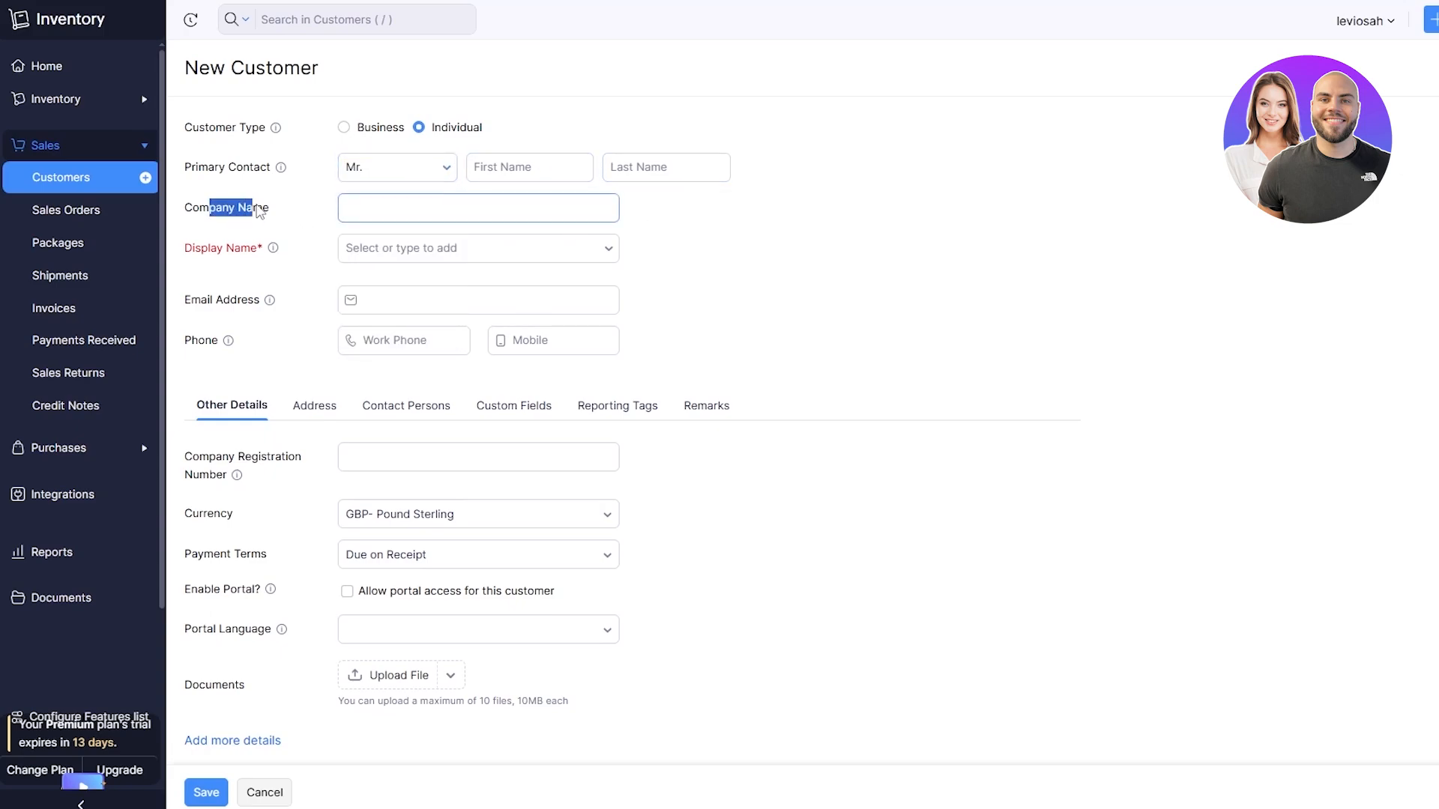
drag(200, 248, 217, 248)
click(417, 259)
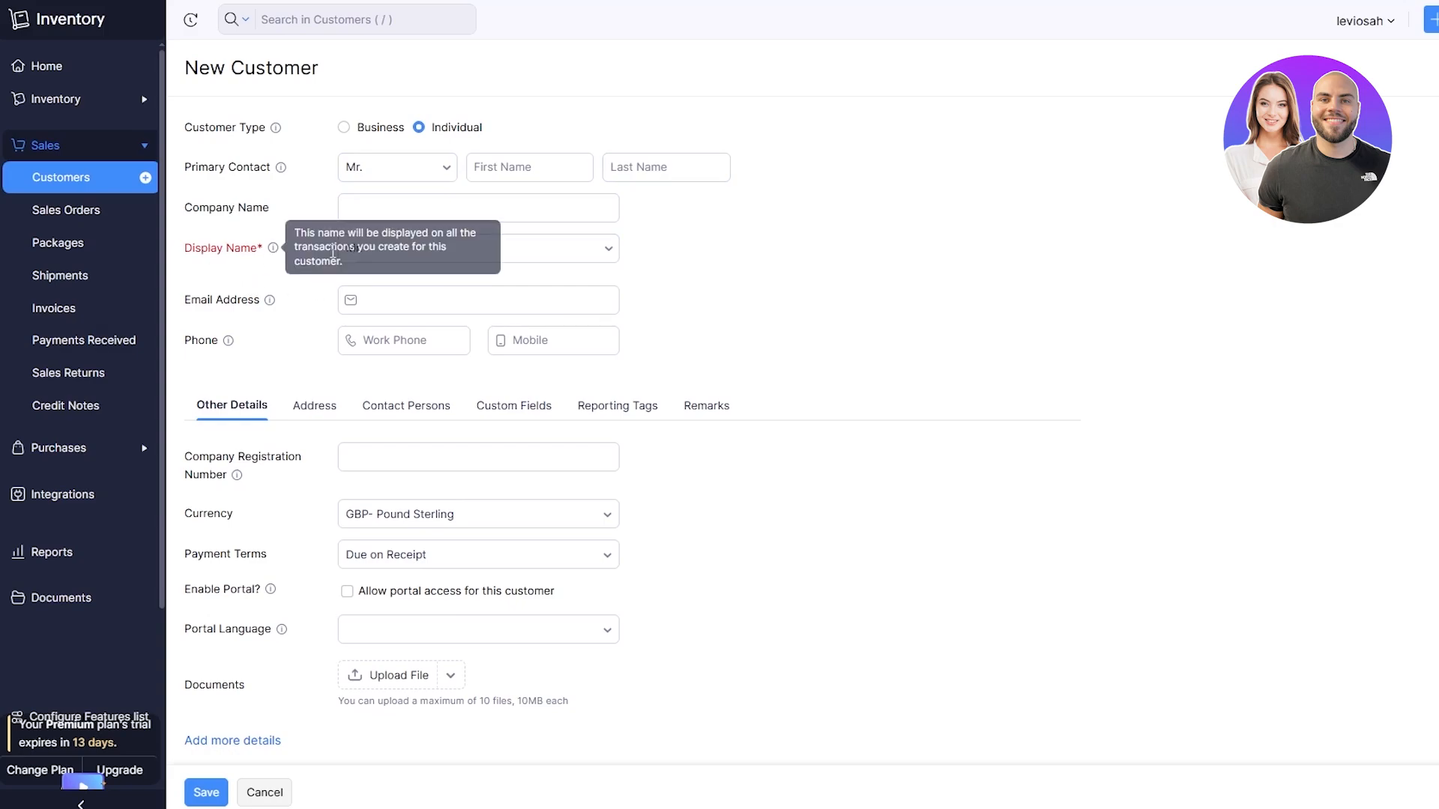
drag(260, 299, 206, 342)
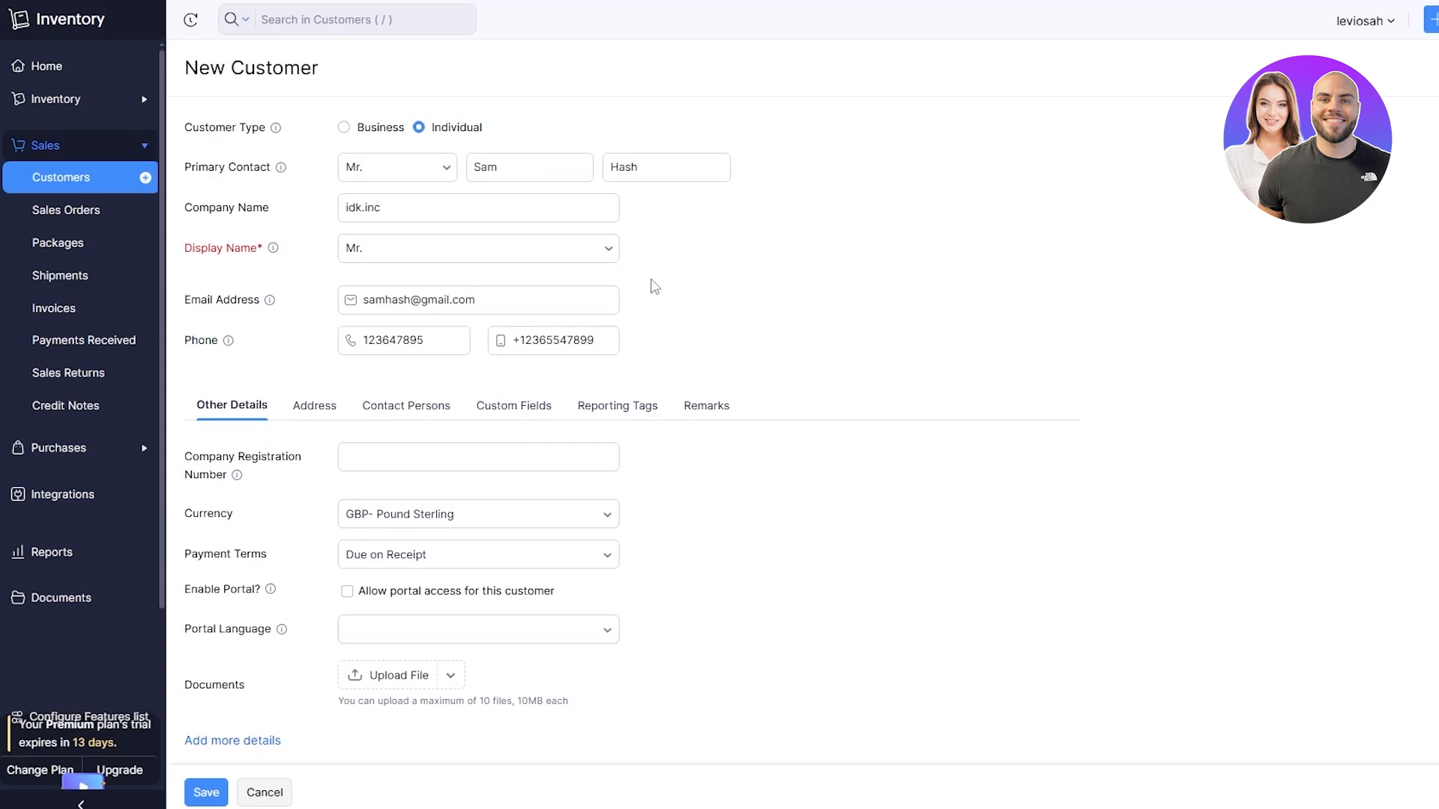
- Check the new customer's address and contact person sections and save the customer
scroll(655, 286, down, 1)
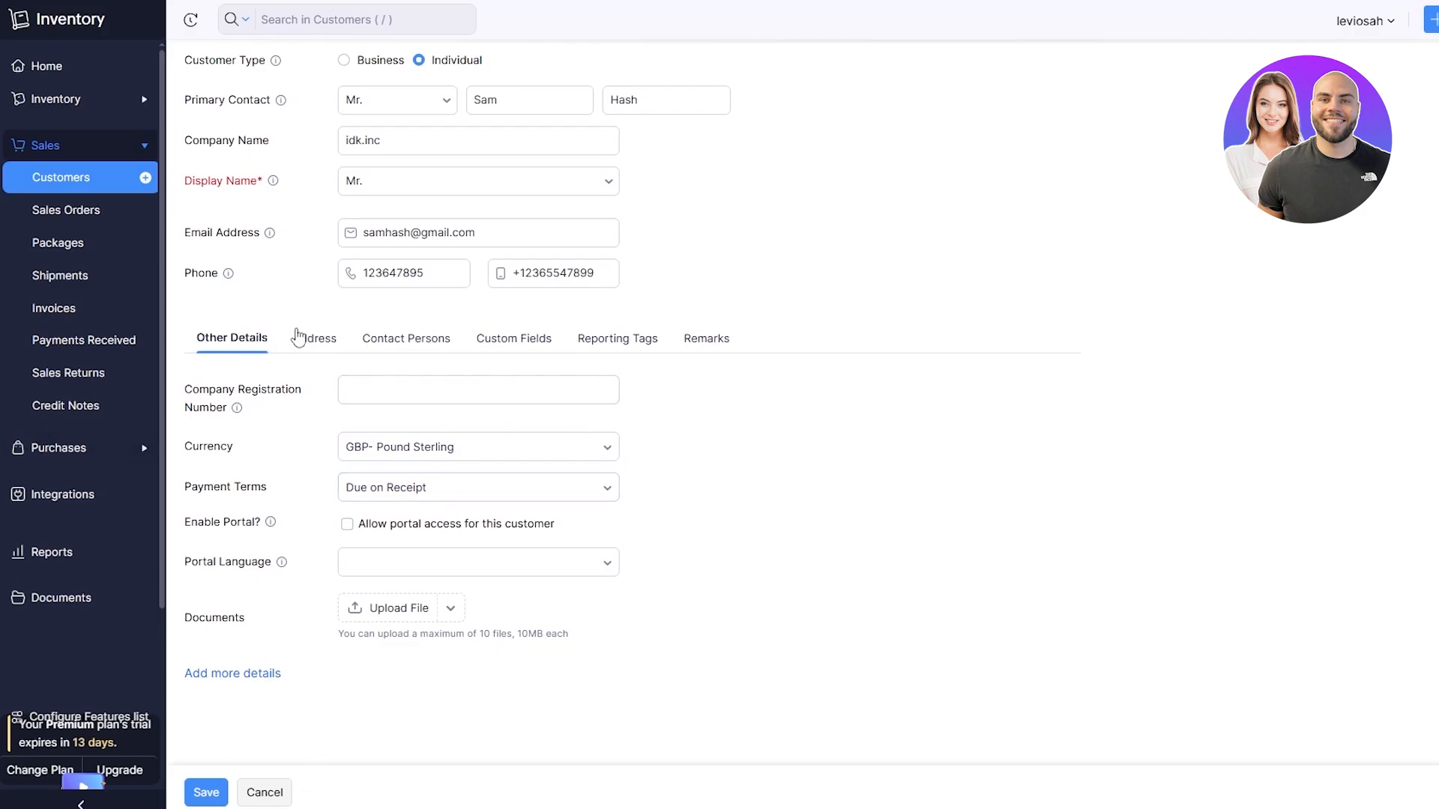
click(288, 402)
click(320, 338)
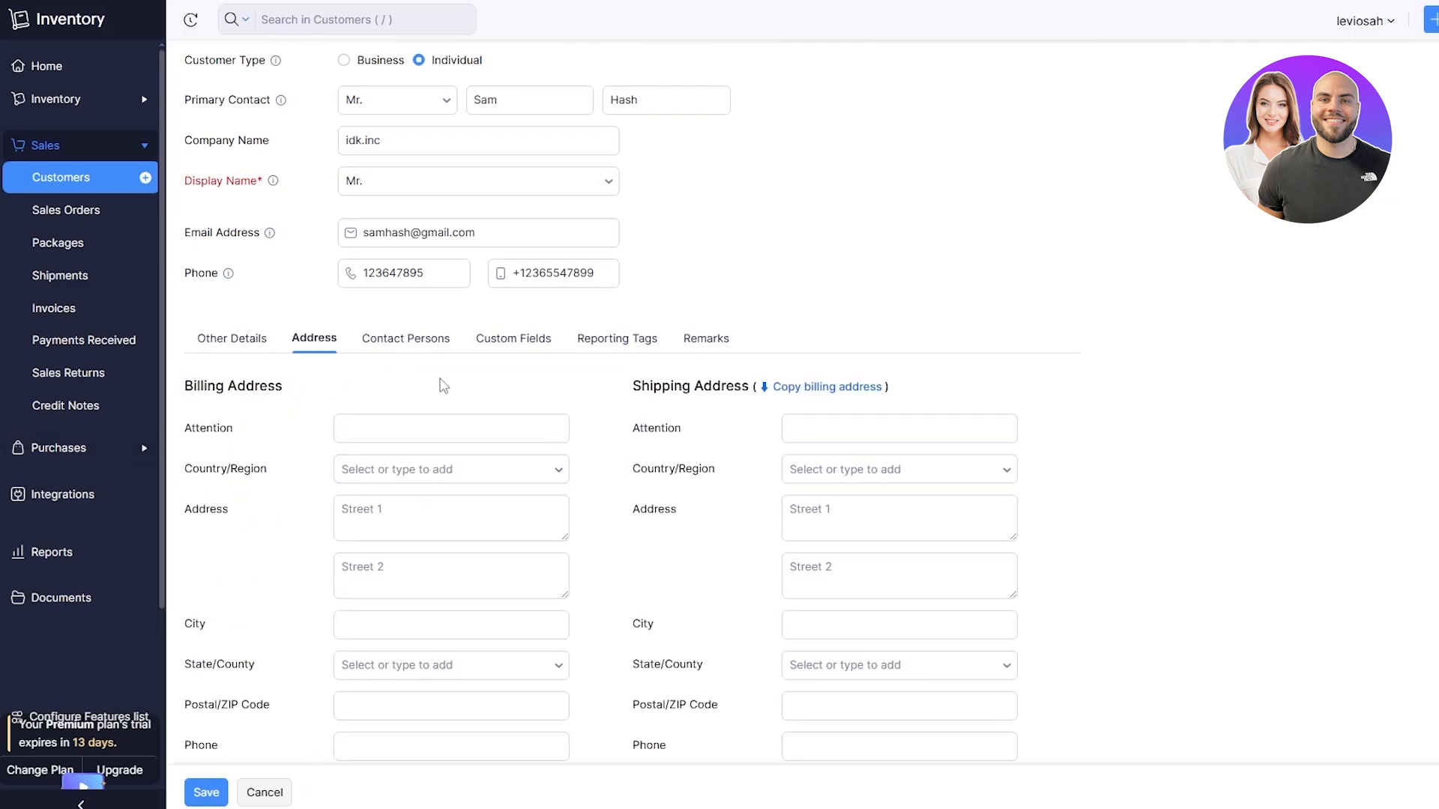
click(416, 339)
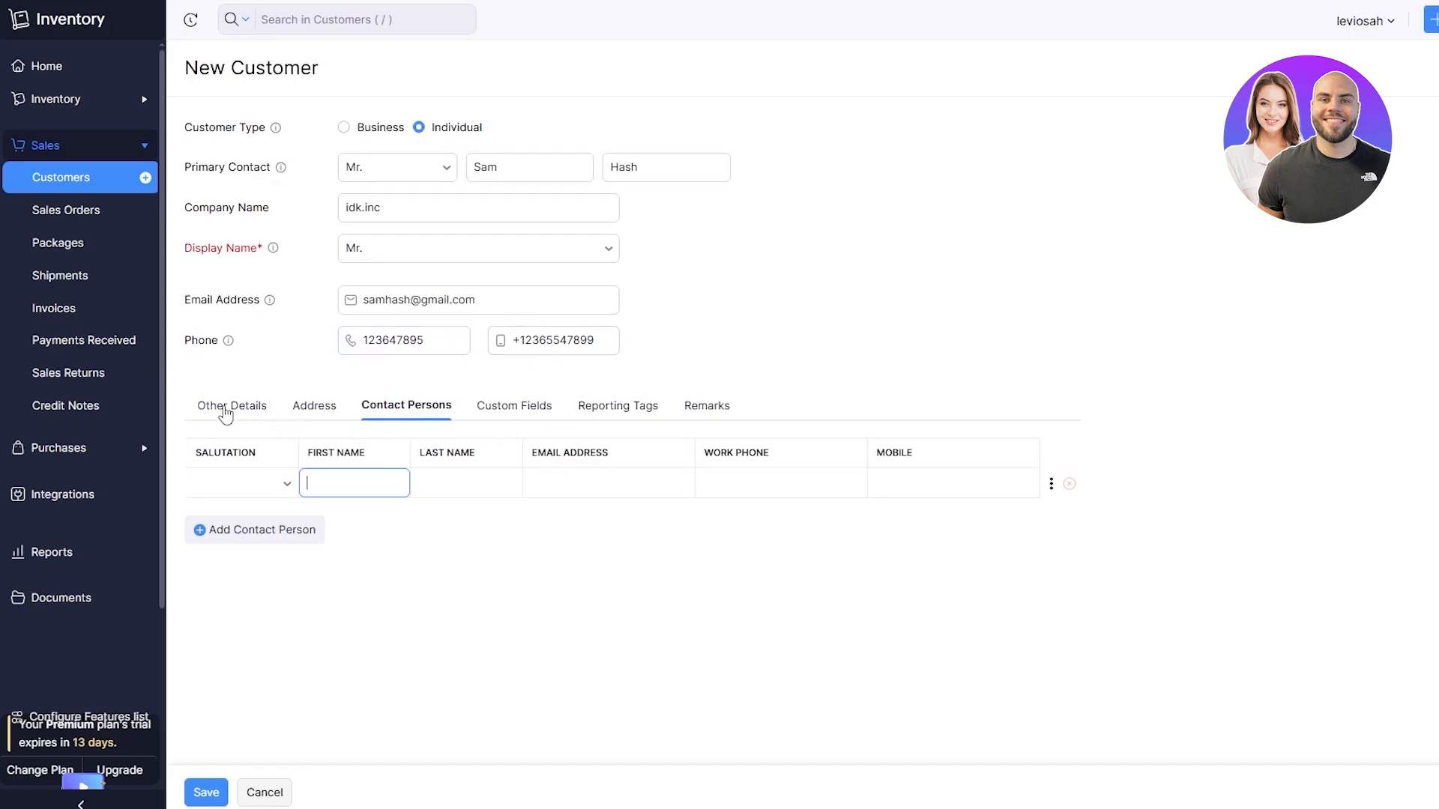
click(224, 407)
click(221, 798)
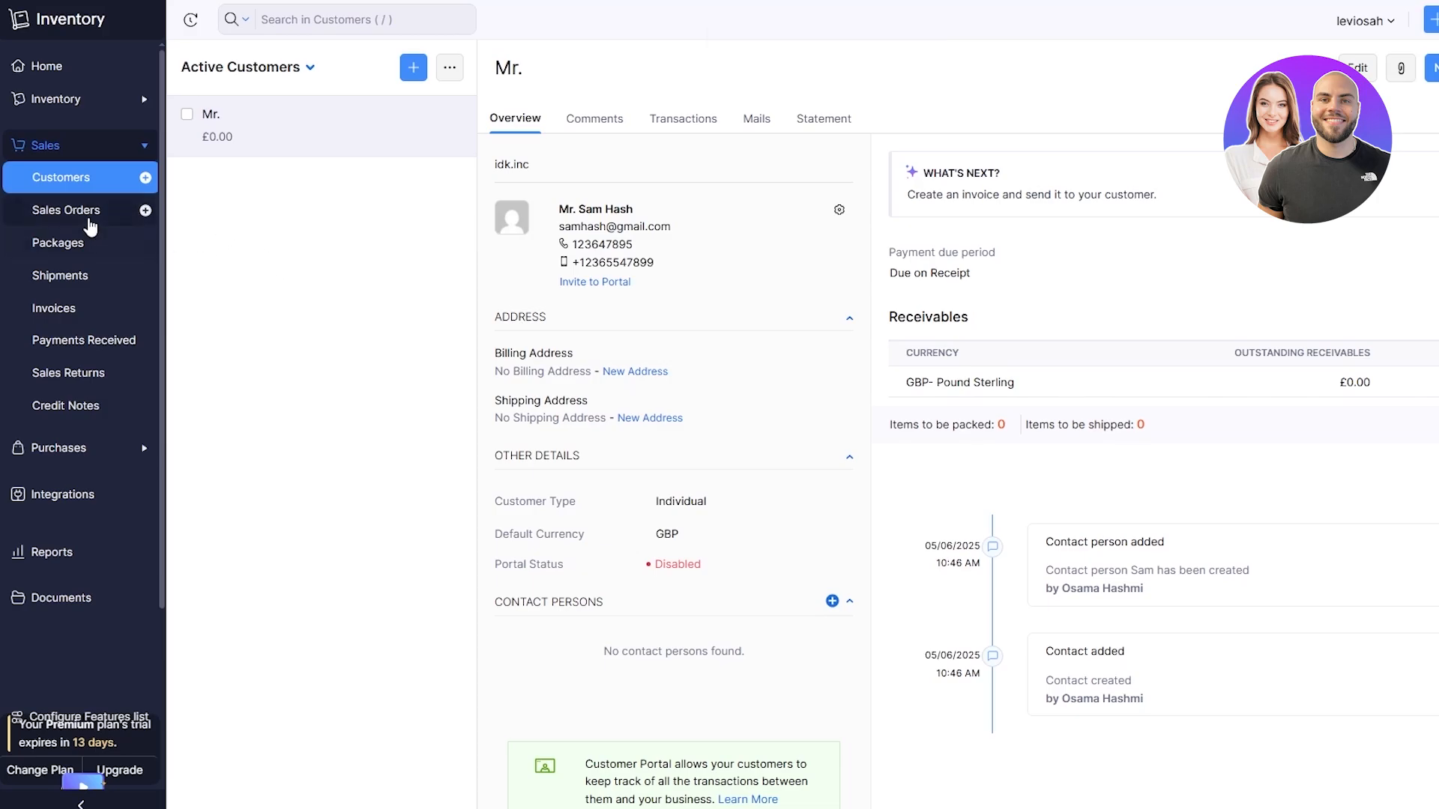
- Open the Sales Orders module and read its introduction and the life cycle of a sales order
click(89, 219)
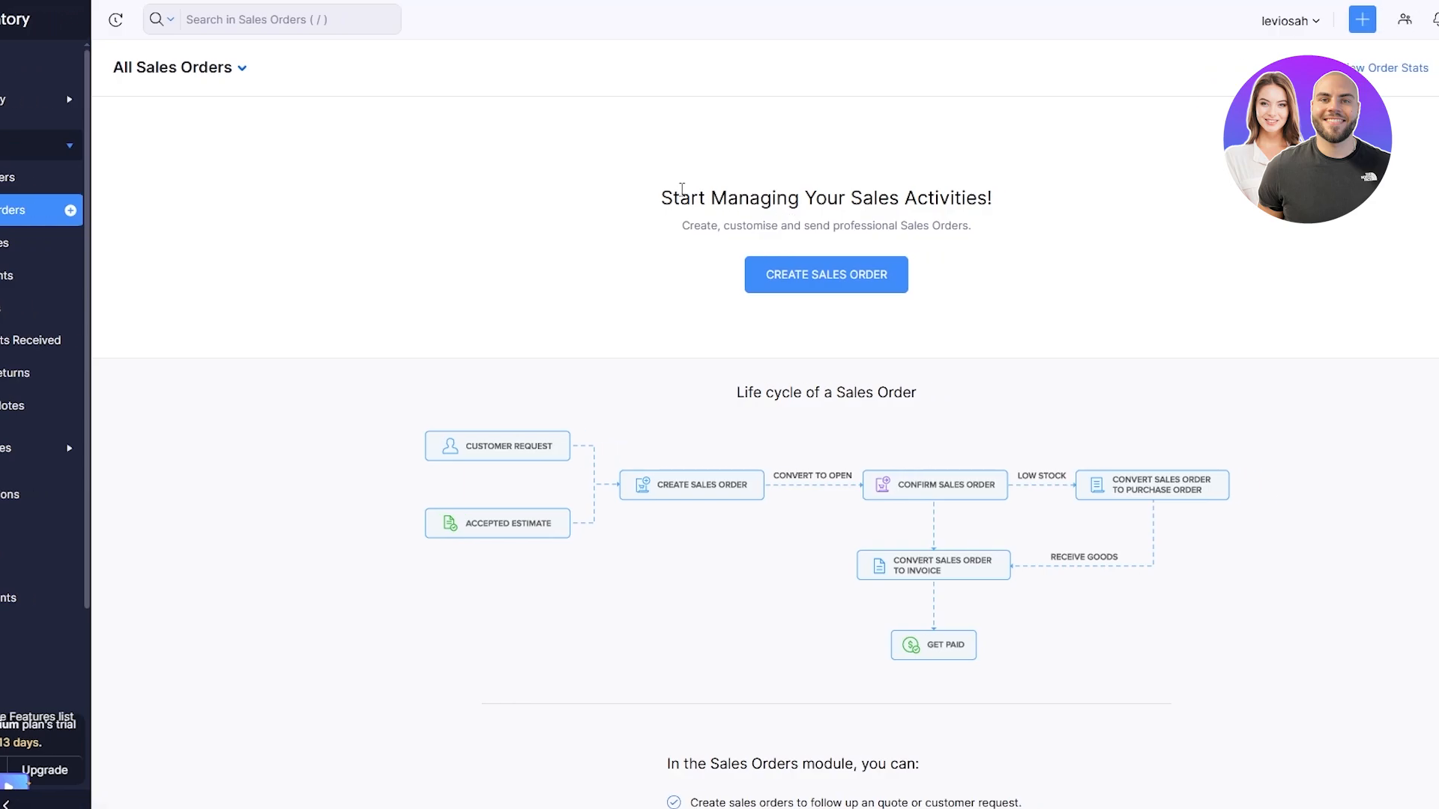
drag(748, 198, 1272, 209)
click(958, 245)
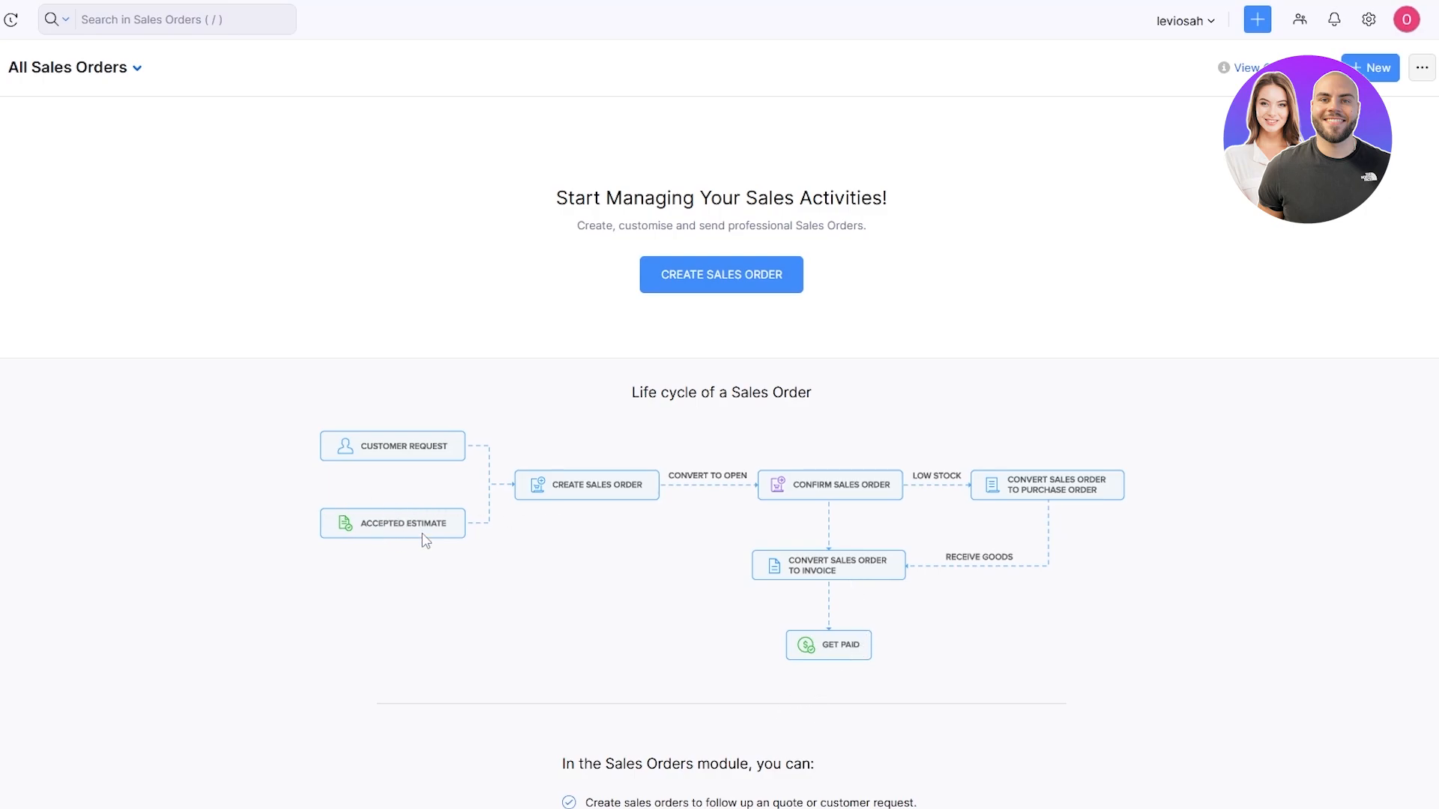
- Start a new sales order and choose the customer with display name Mr
click(712, 287)
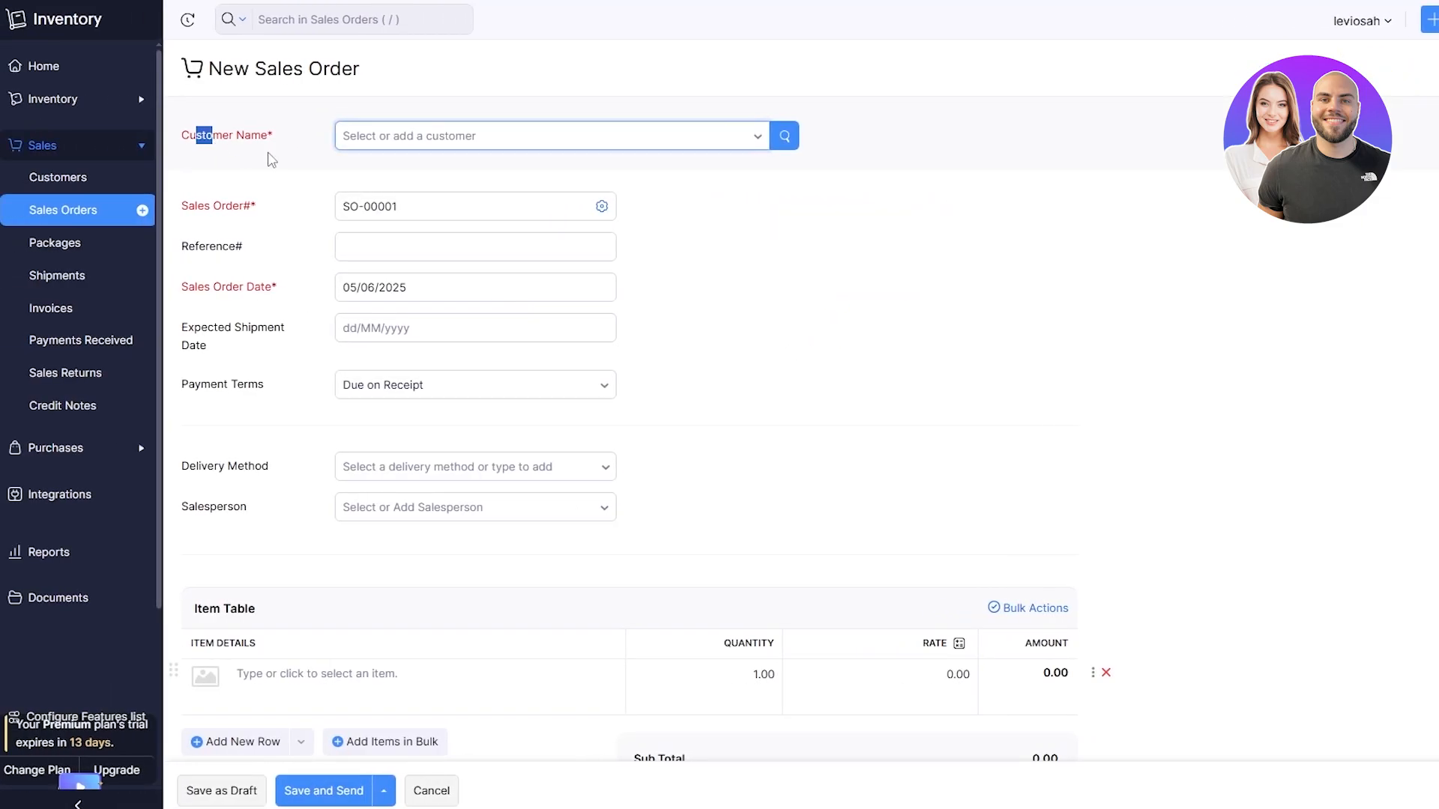
click(356, 146)
click(413, 214)
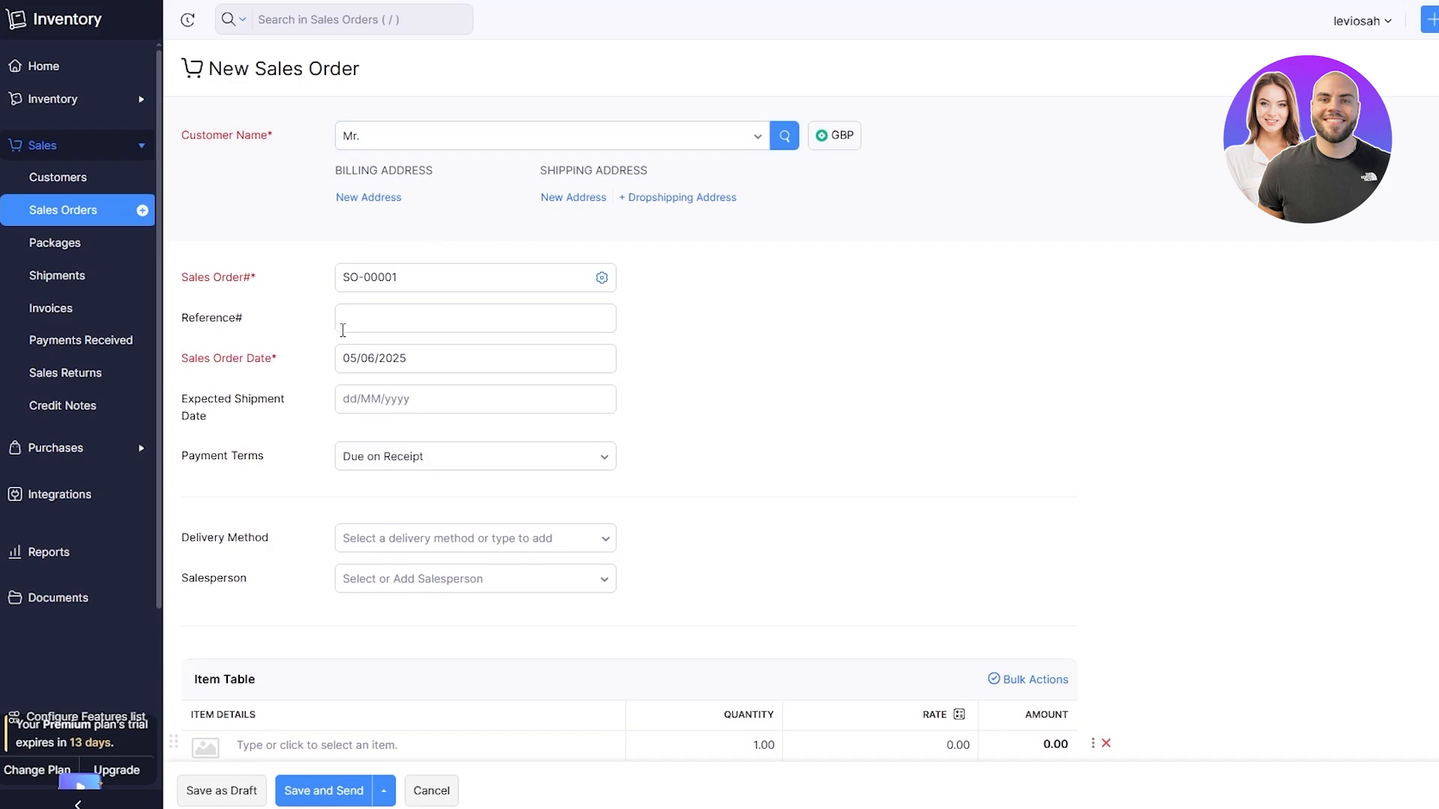
- Look through the sales order's number, reference, dates, payment terms, delivery method and salesperson fields
click(382, 277)
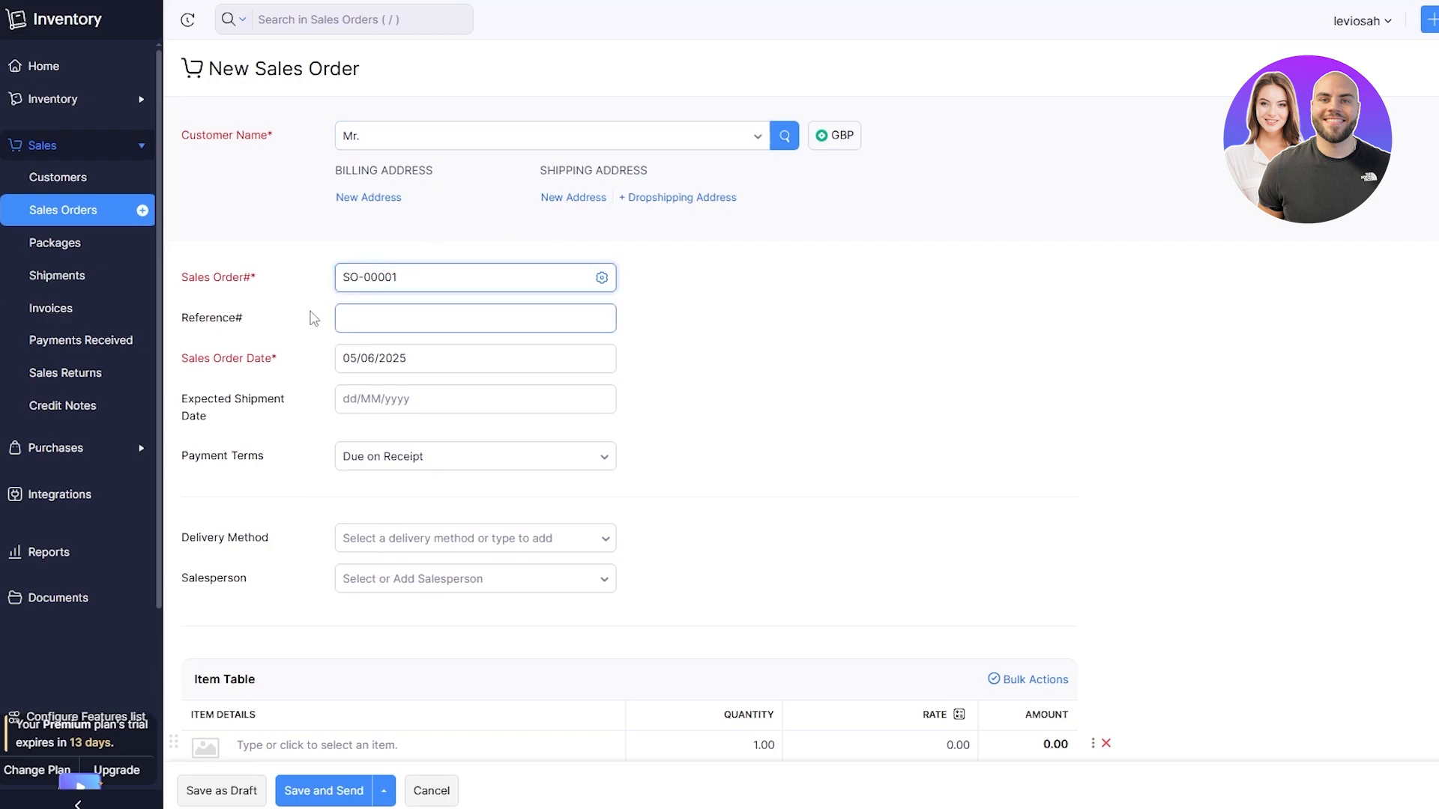
click(339, 318)
click(345, 362)
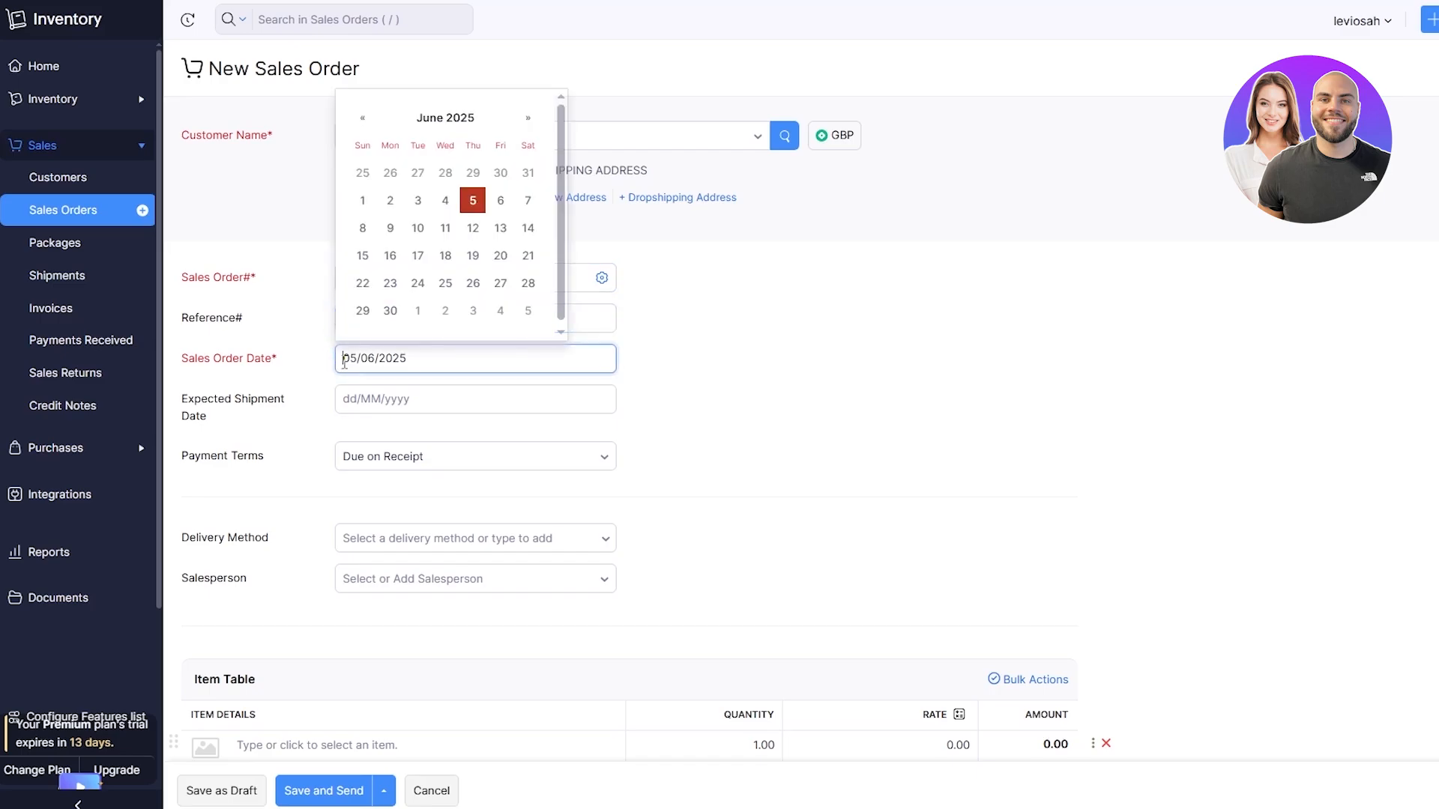
click(343, 395)
click(352, 486)
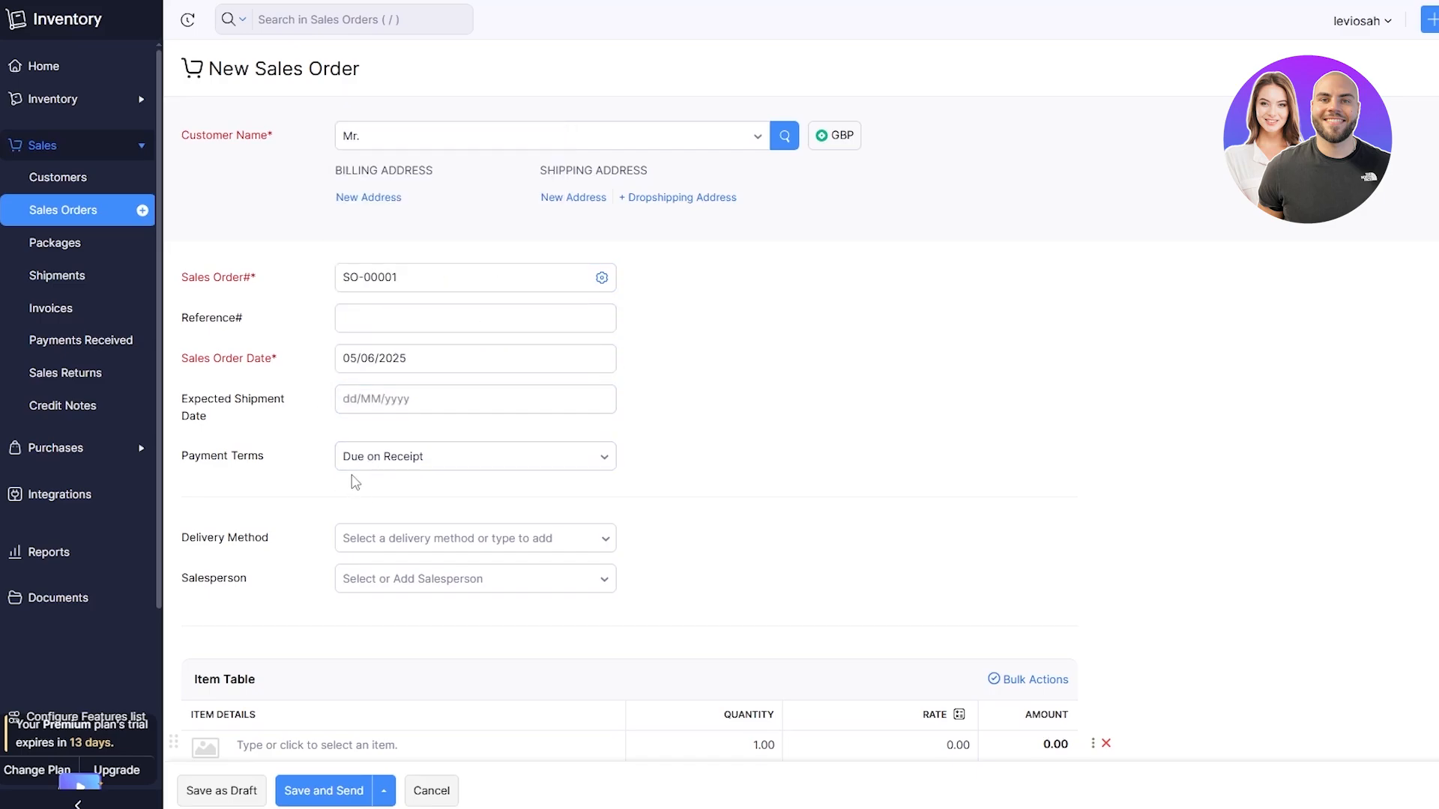
scroll(356, 482, down, 2)
click(446, 365)
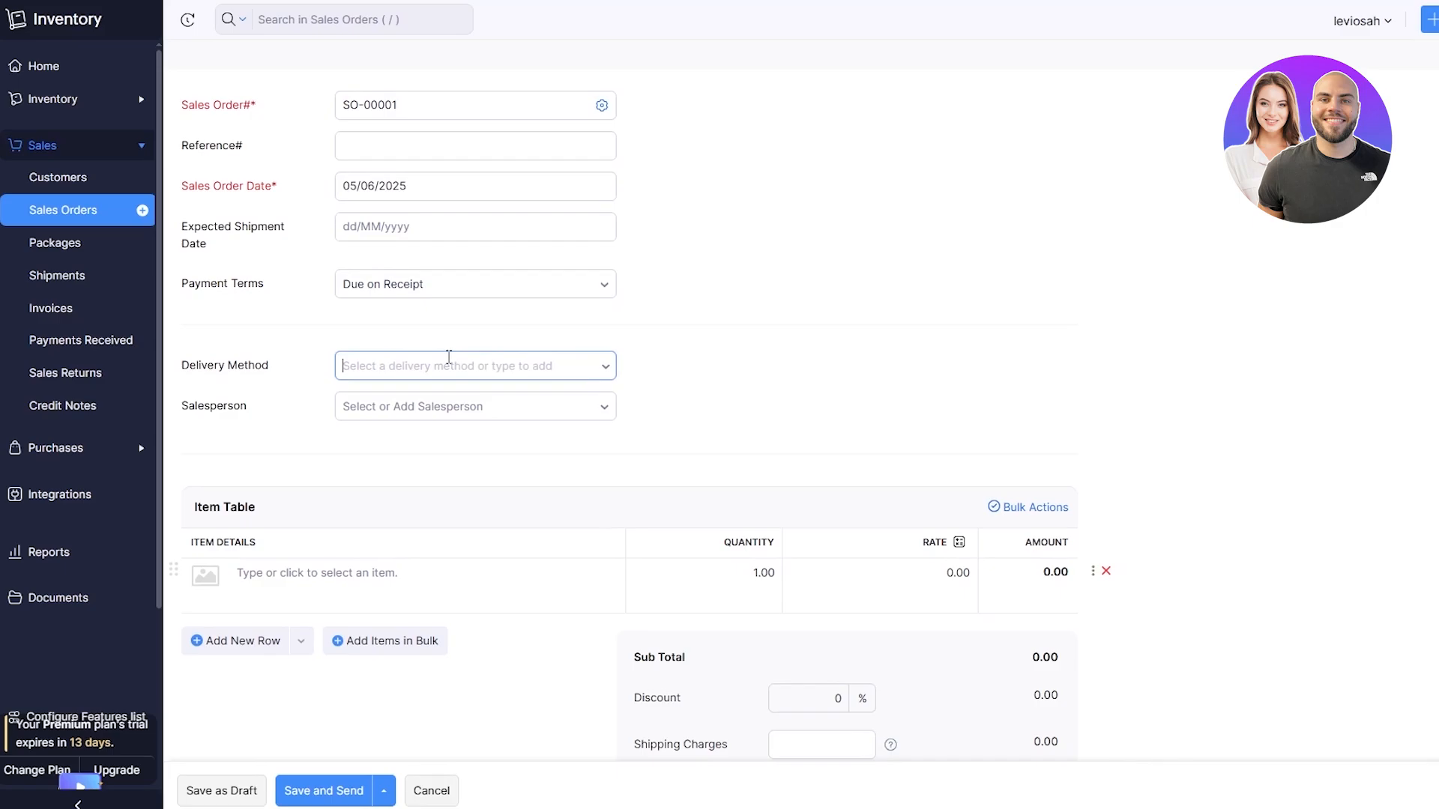
click(451, 412)
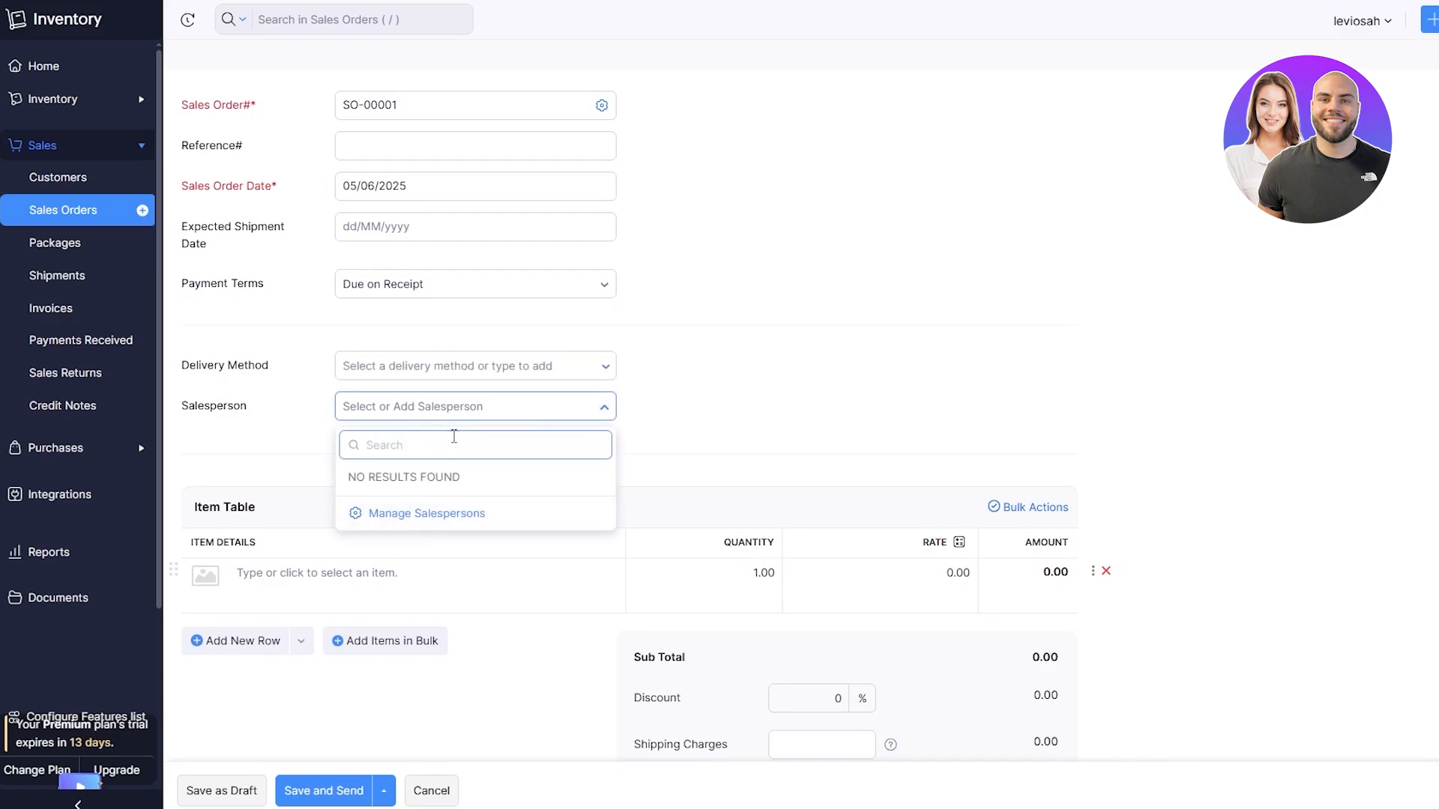
click(483, 374)
click(898, 402)
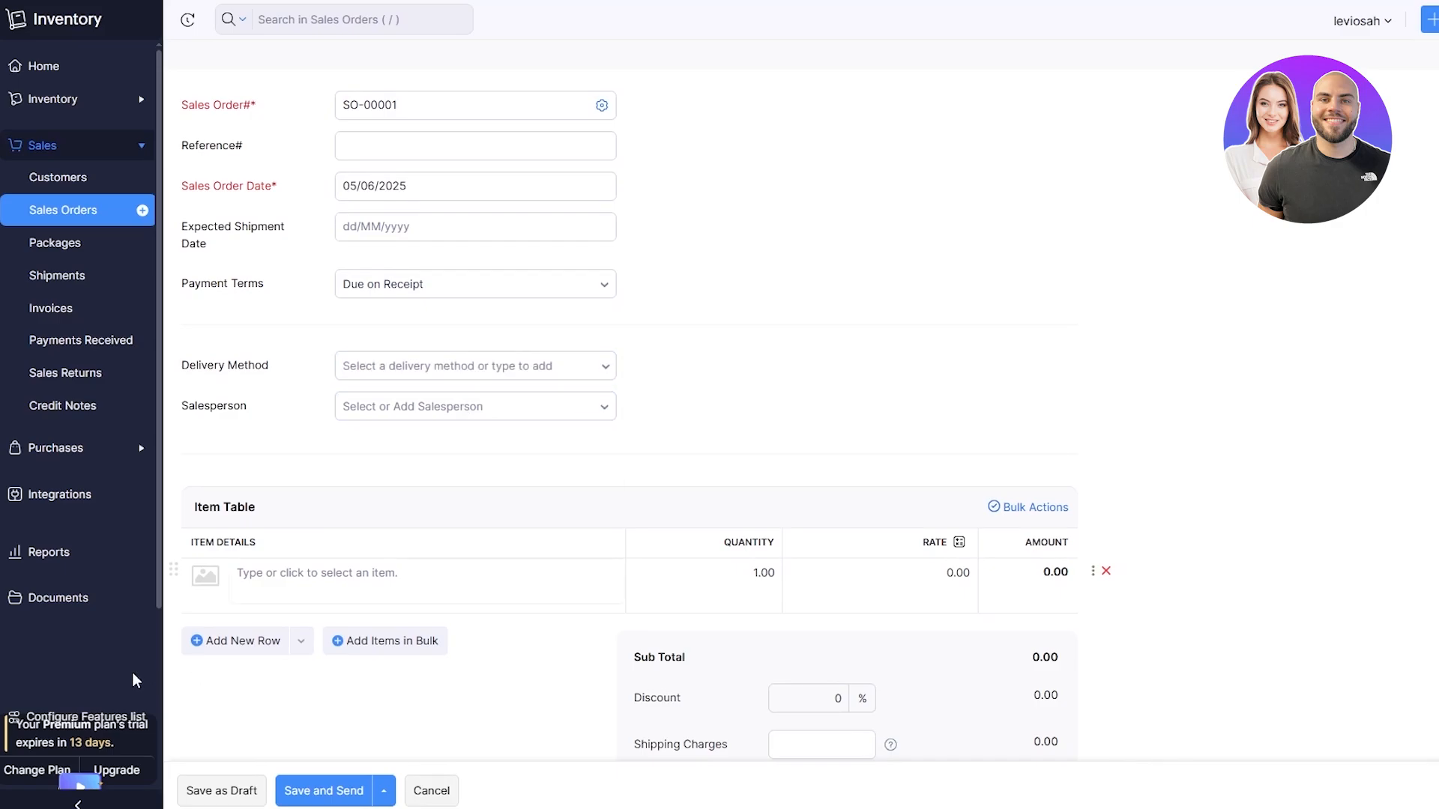
- Examine the item table, discount and shipping charges, customer notes, terms and e-mail communications sections of the sales order
scroll(372, 405, down, 3)
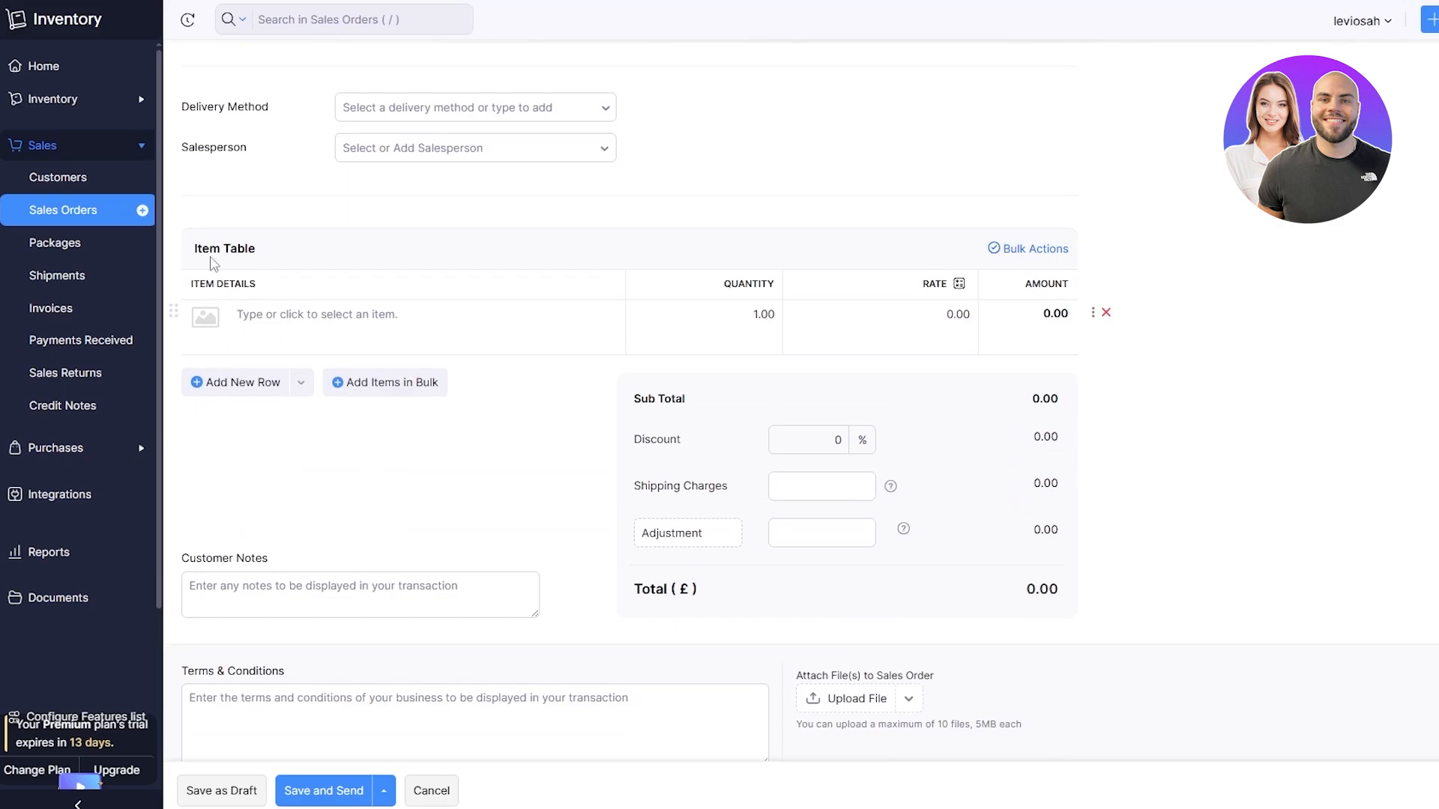
scroll(823, 277, down, 1)
click(340, 243)
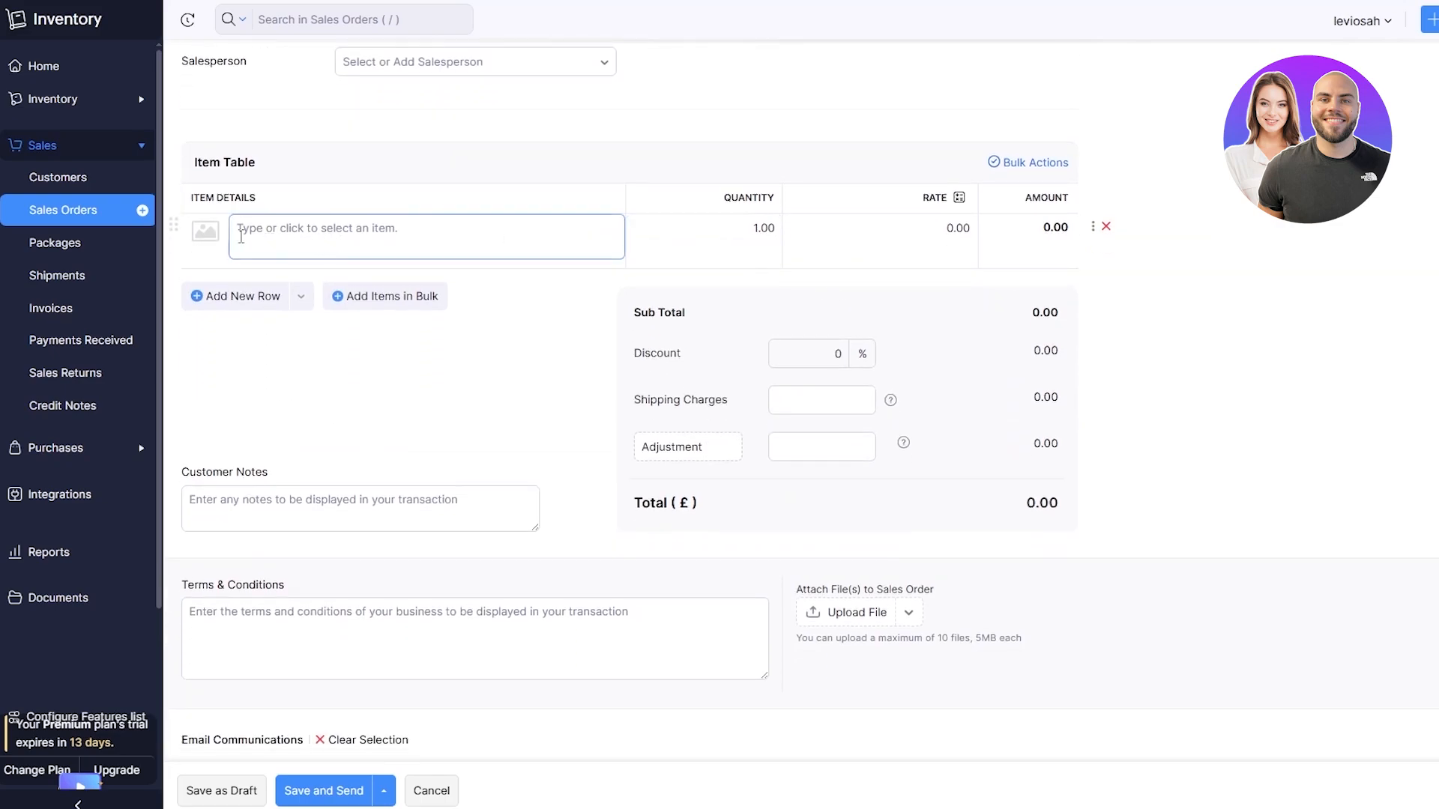
click(938, 235)
click(925, 317)
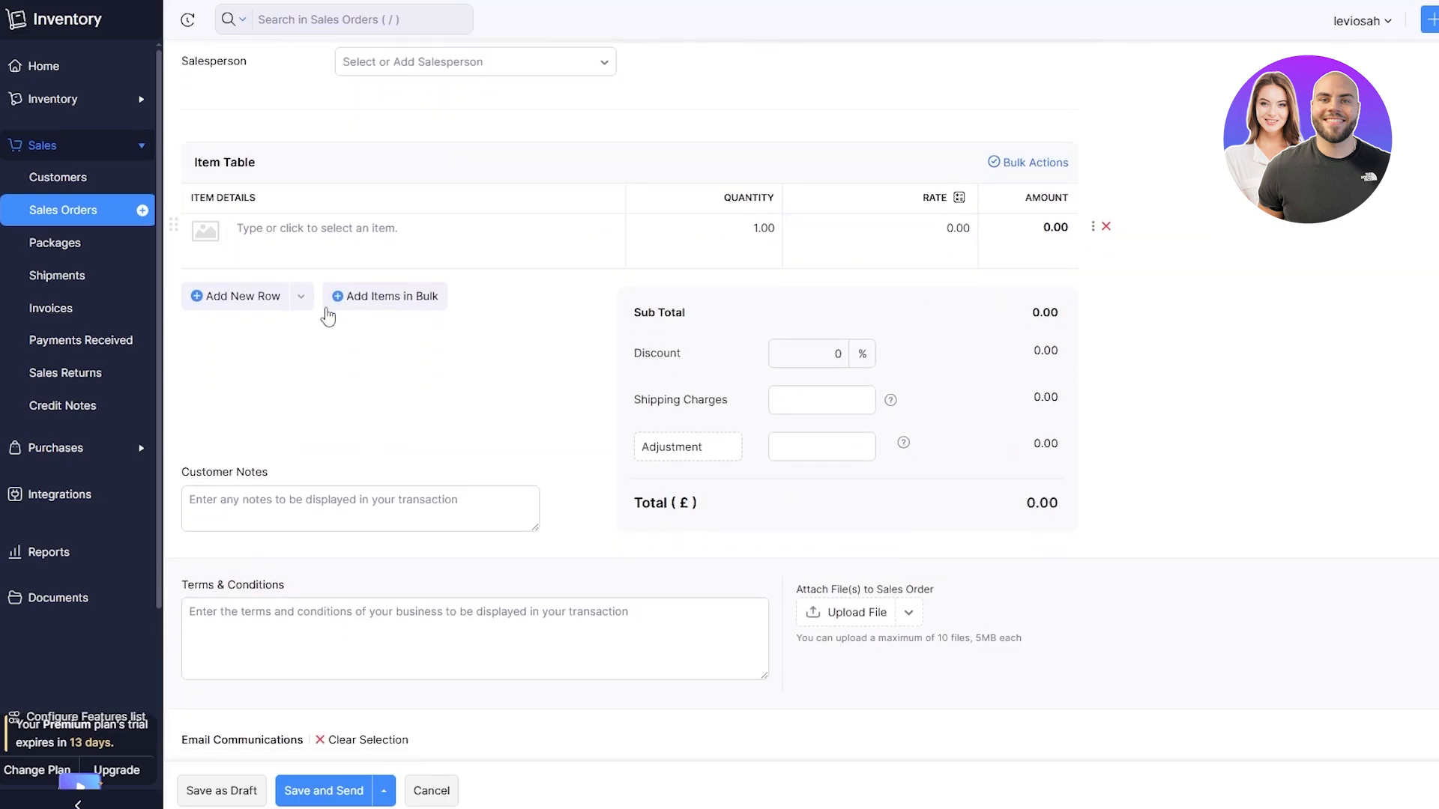
scroll(327, 316, down, 2)
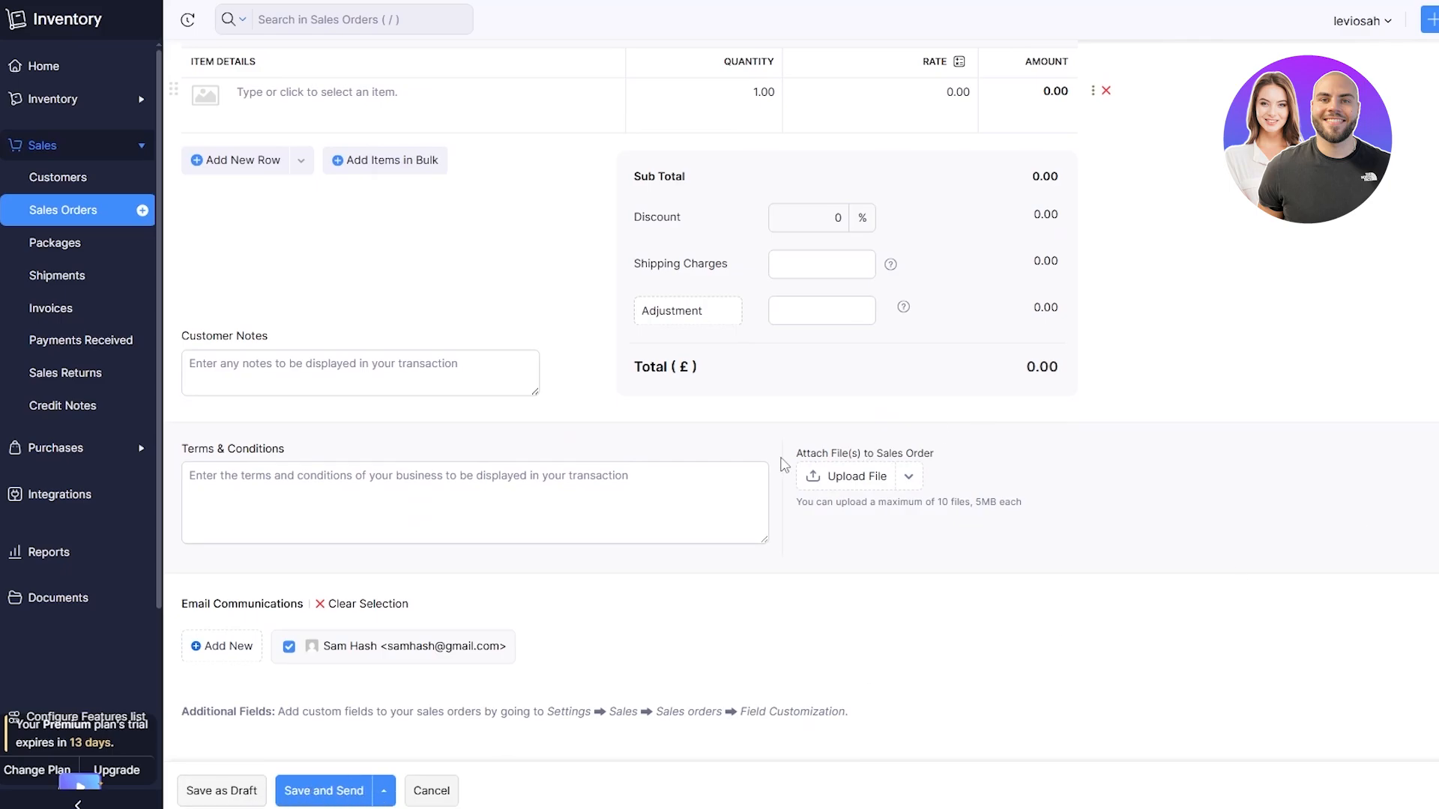
- Set the expected shipment date to 06/06/2025 and add the Plain T-Shirt to the order's item table
scroll(338, 528, up, 6)
scroll(337, 449, down, 1)
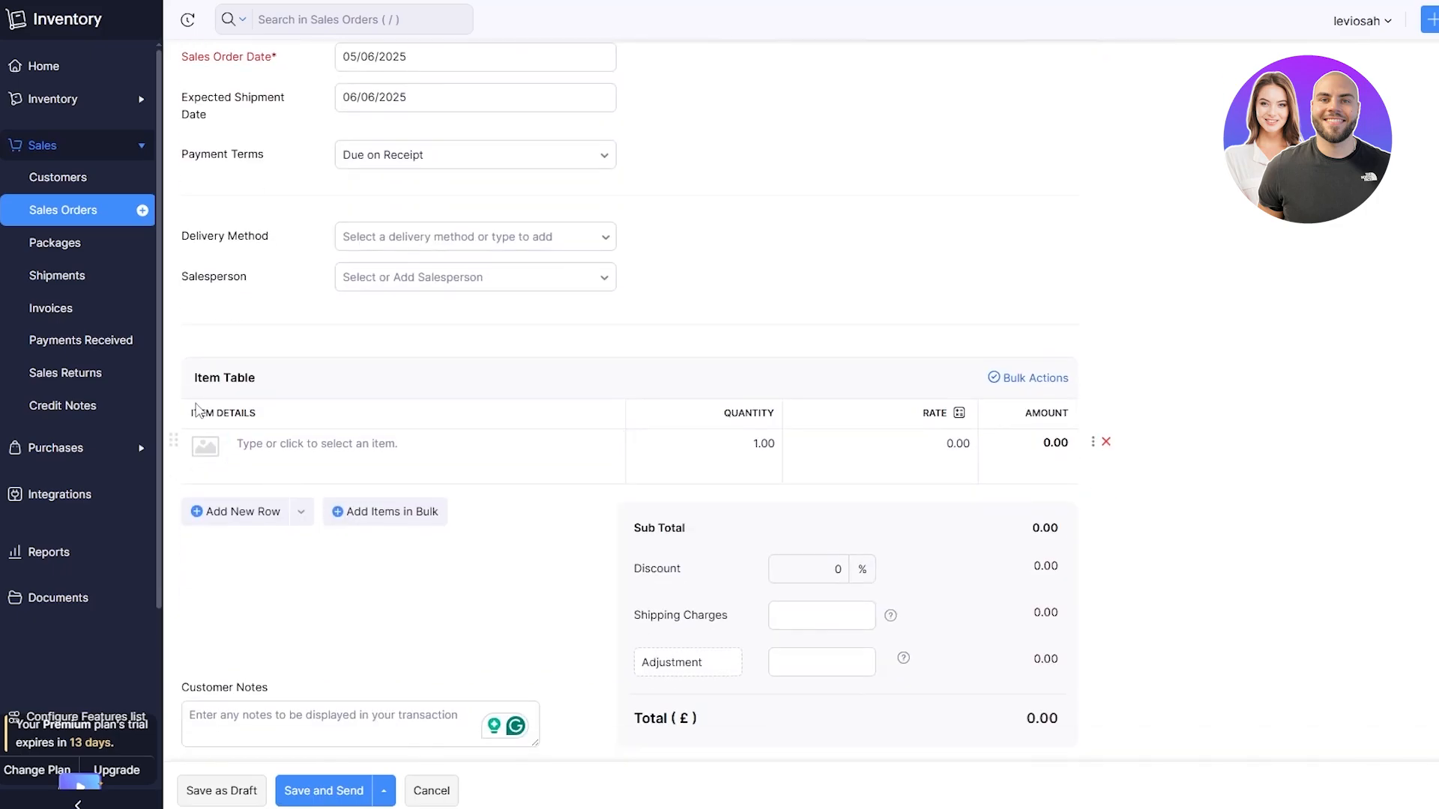
drag(193, 411, 271, 459)
click(271, 459)
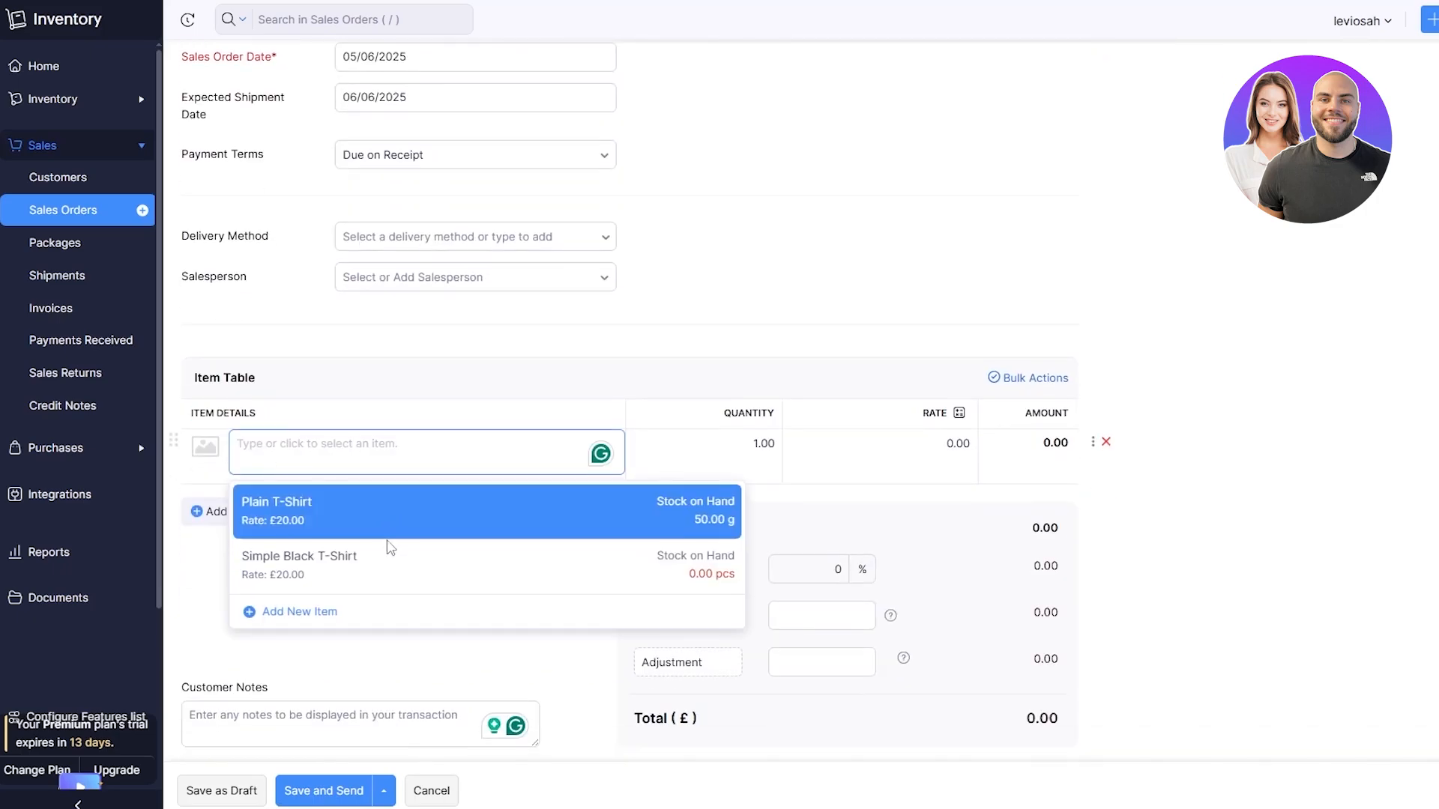
click(338, 510)
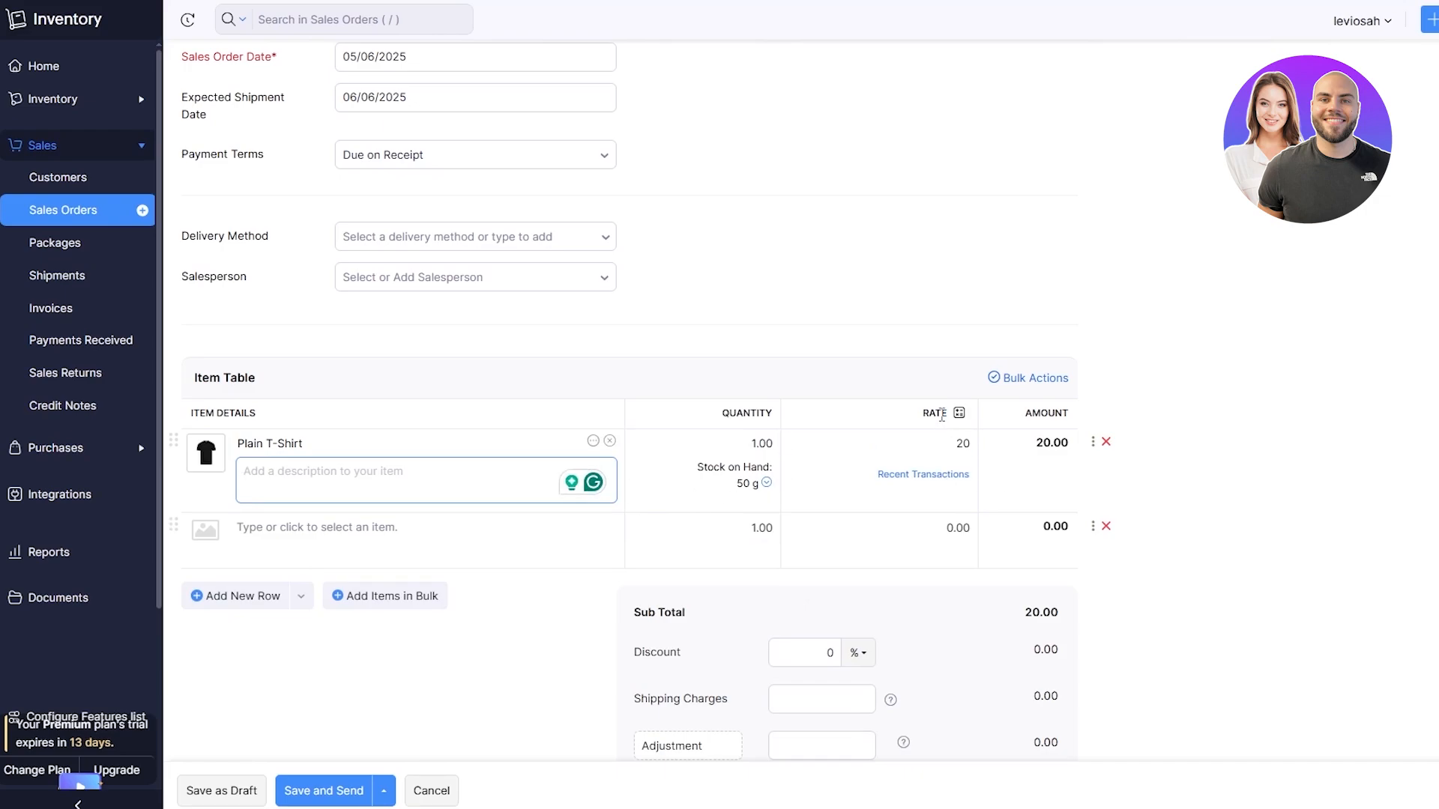
- Set the Plain T-Shirt's quantity to 20 in the item table
click(907, 444)
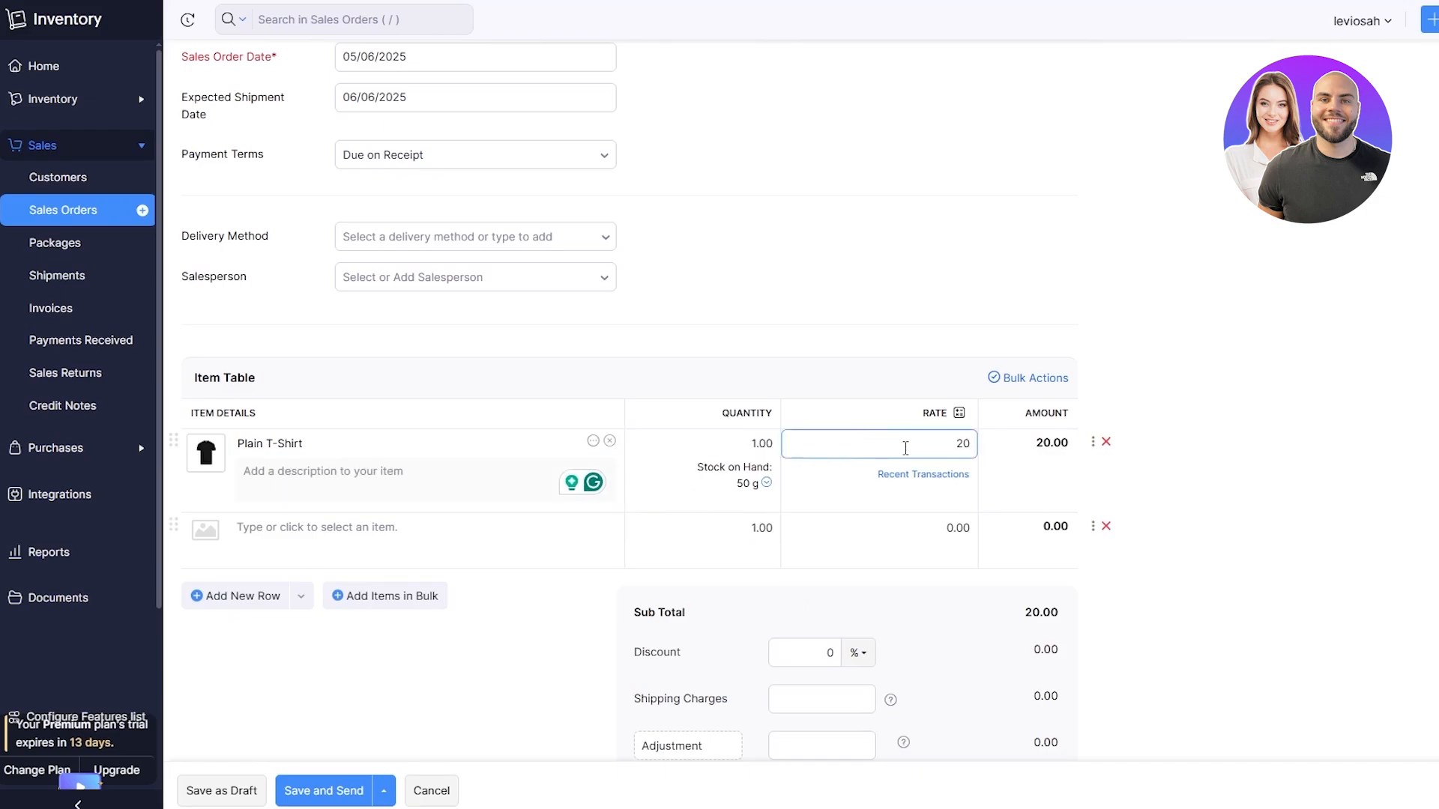
drag(758, 444, 751, 444)
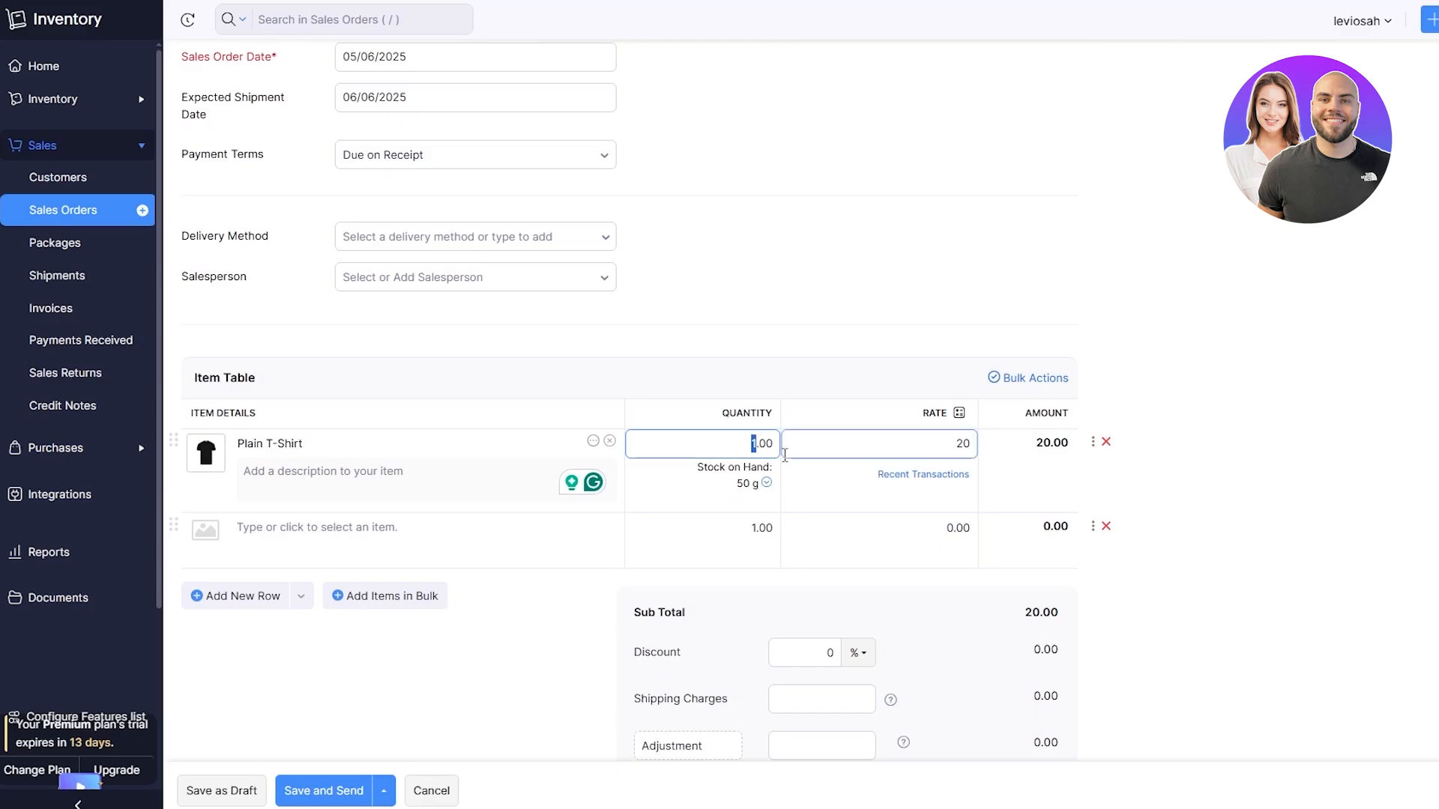
text(20)
click(1210, 388)
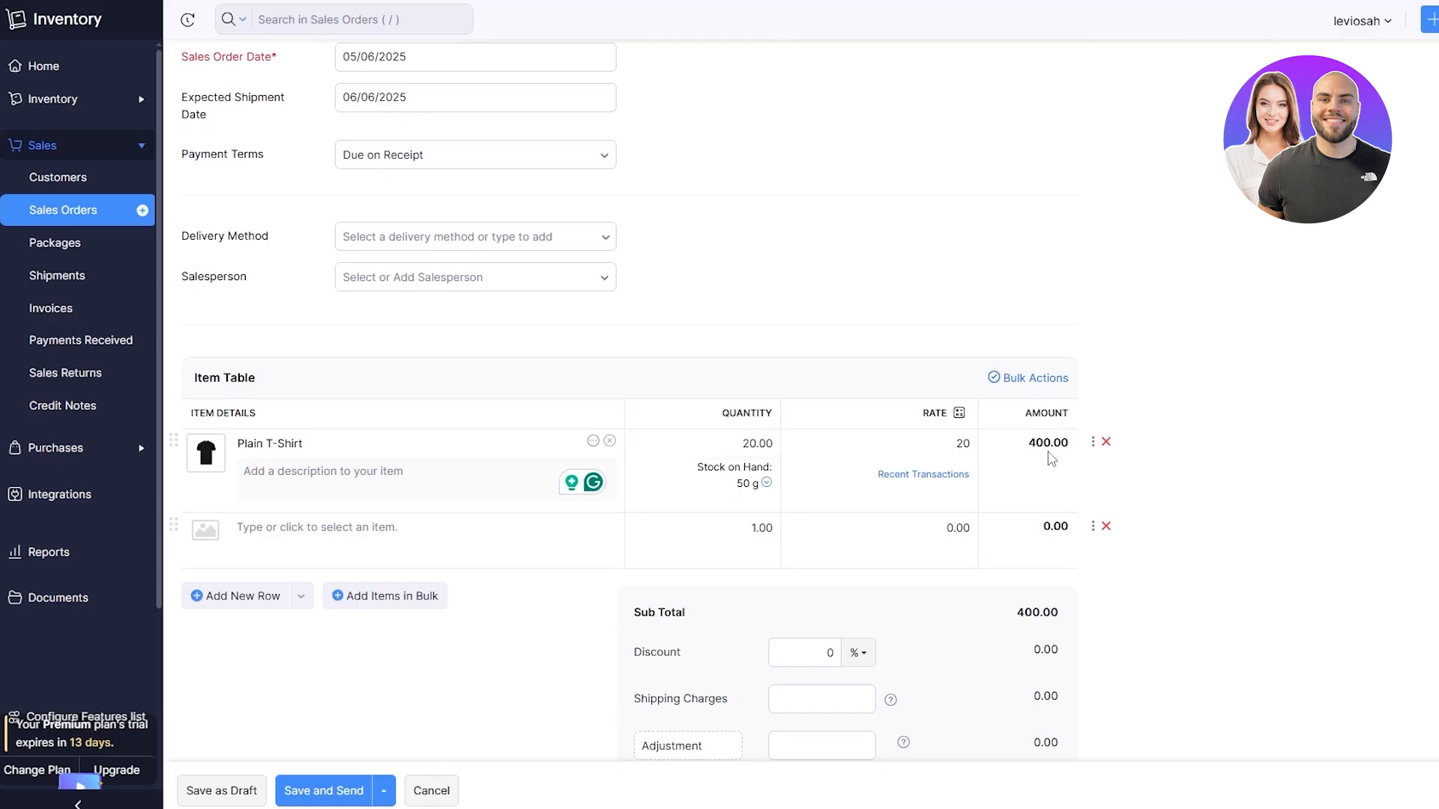
- Apply a 10% discount to the sales order
scroll(764, 583, down, 3)
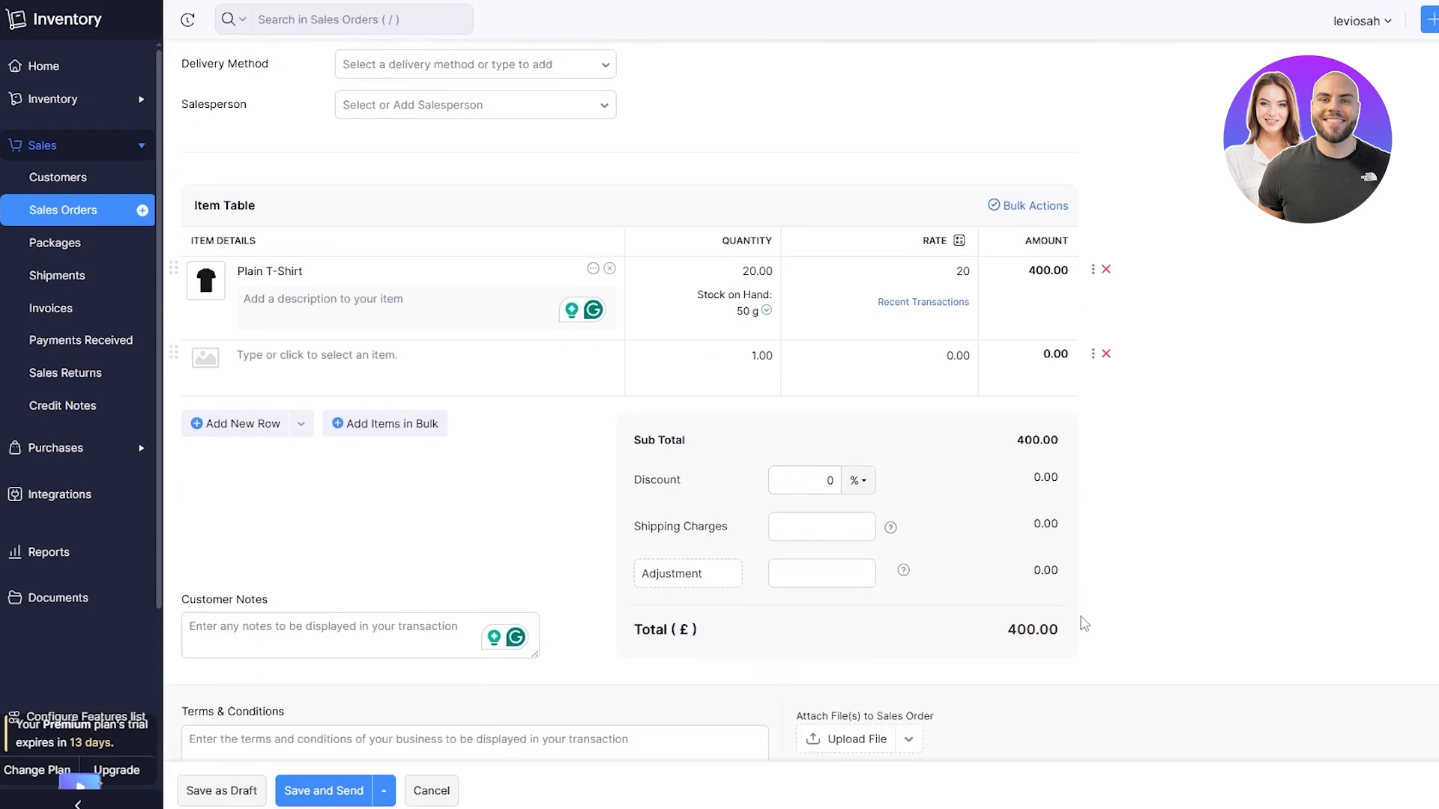
click(782, 485)
double_click(829, 481)
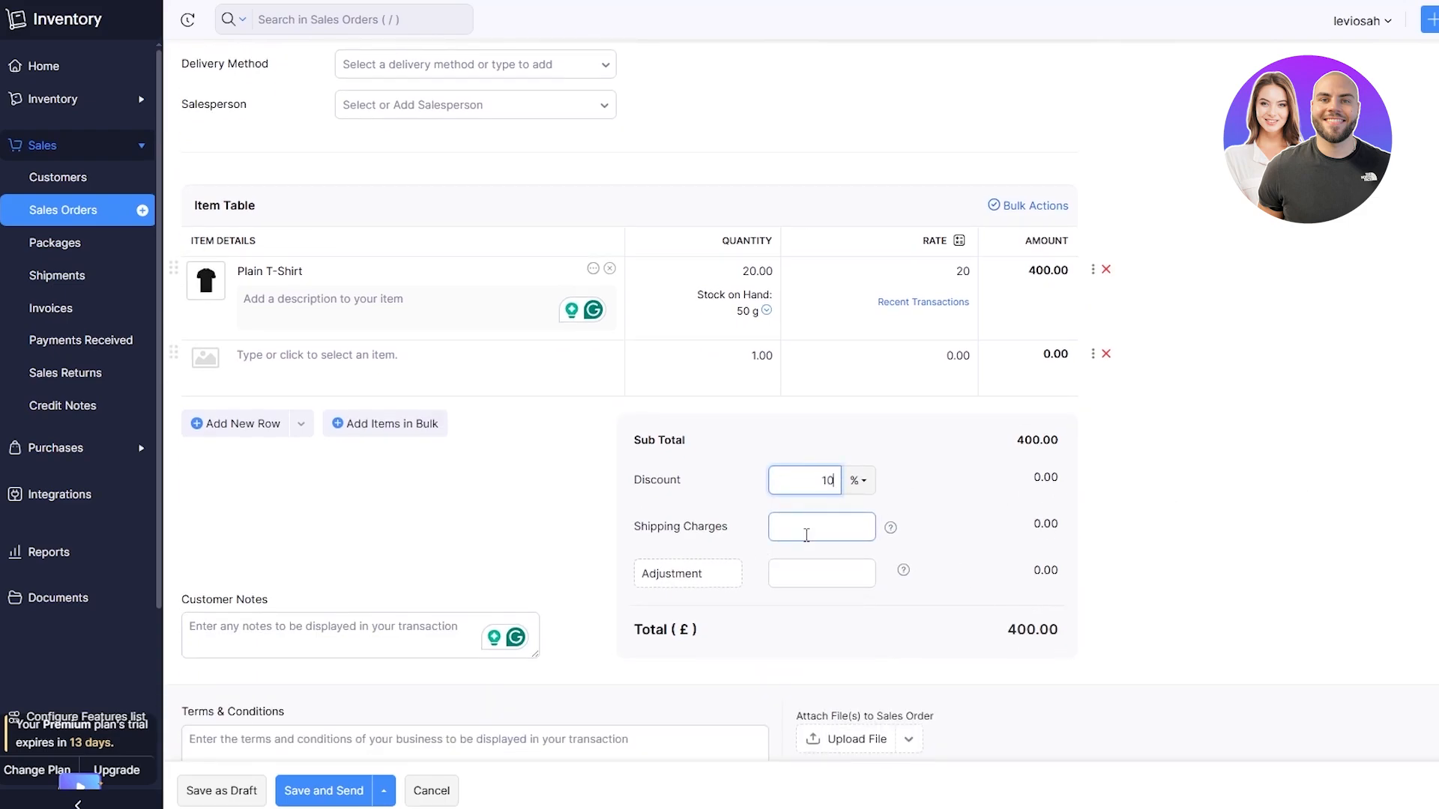
click(1412, 483)
scroll(1228, 501, down, 4)
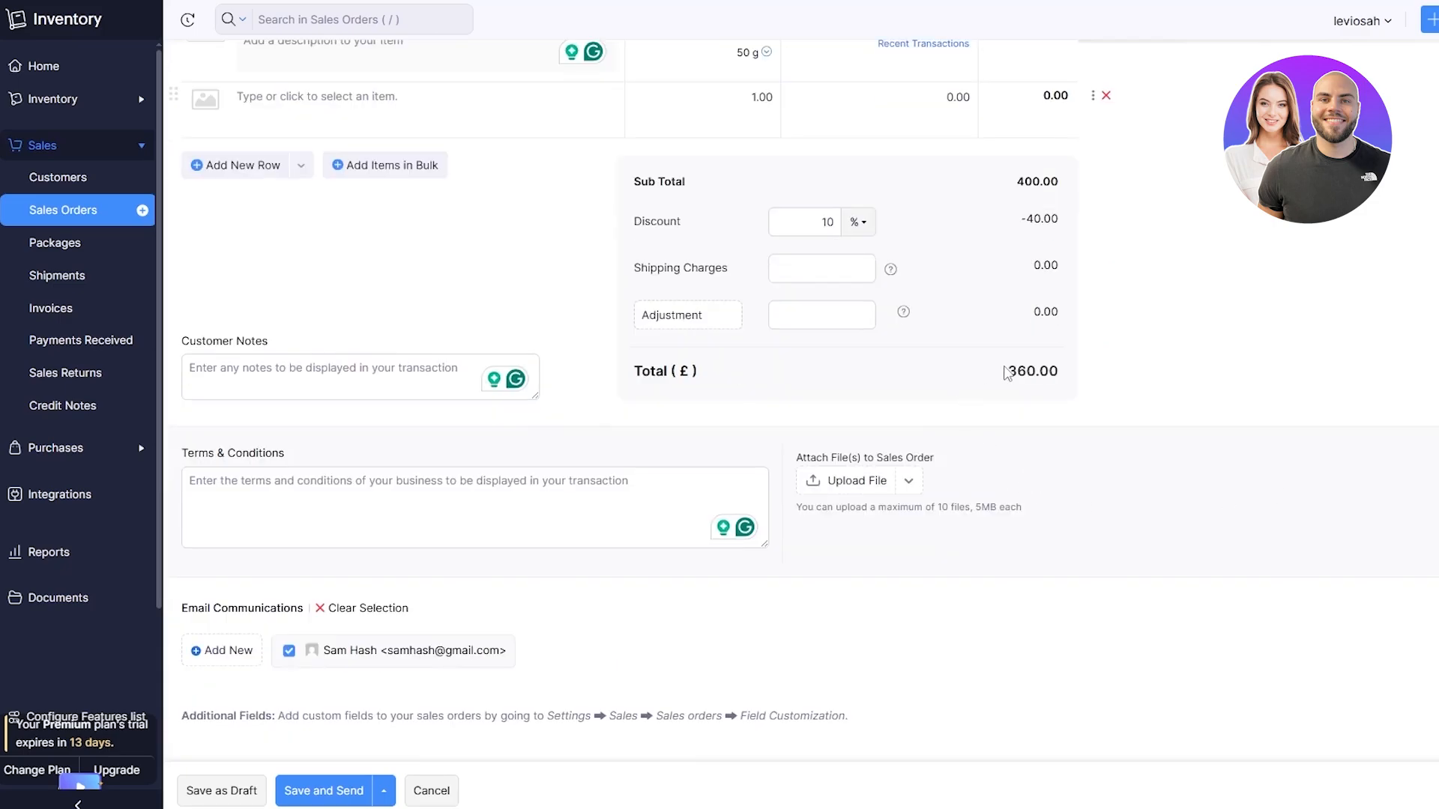
- Save the sales order with the option to send it and review the drafted e-mail to the customer
scroll(1043, 457, down, 1)
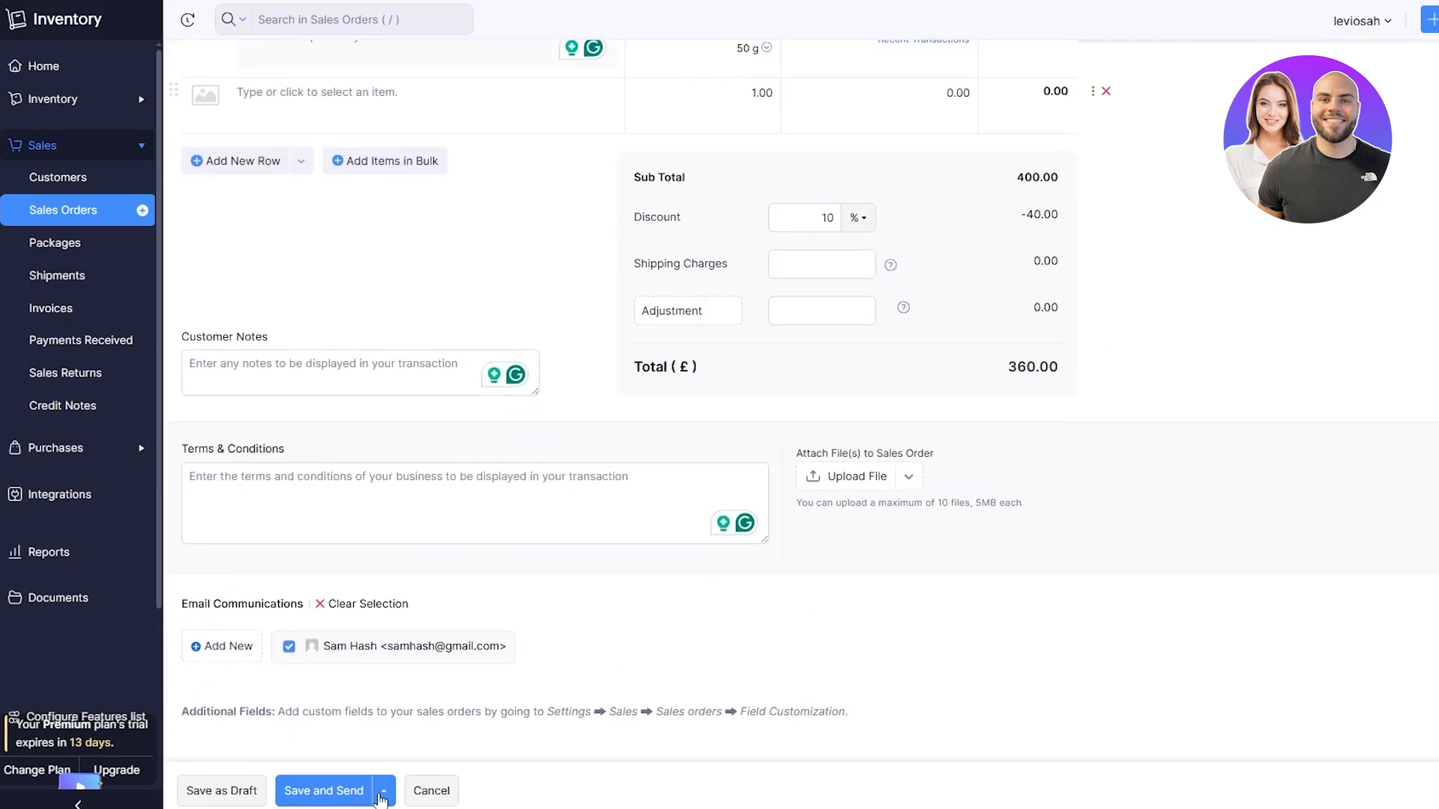
click(384, 795)
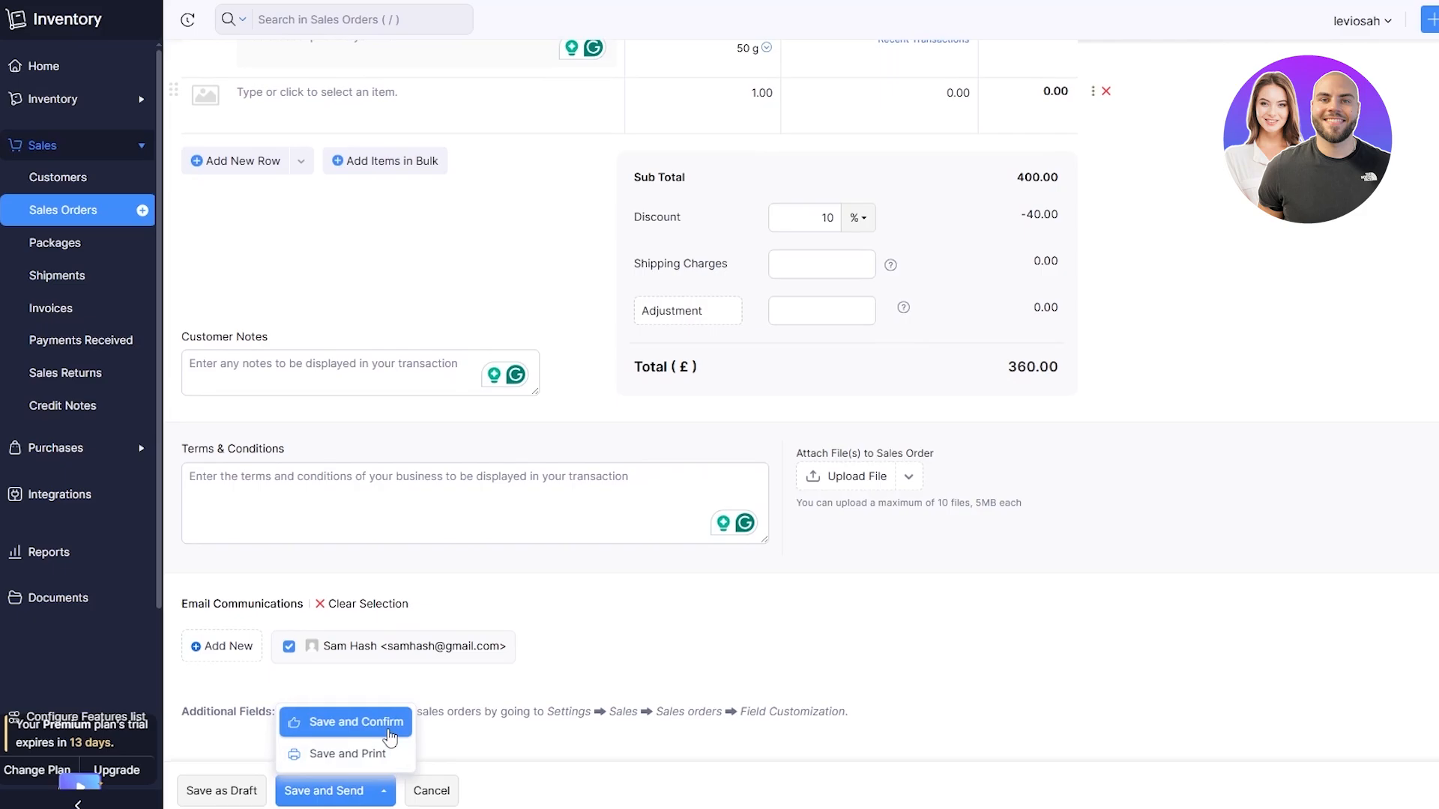
click(346, 793)
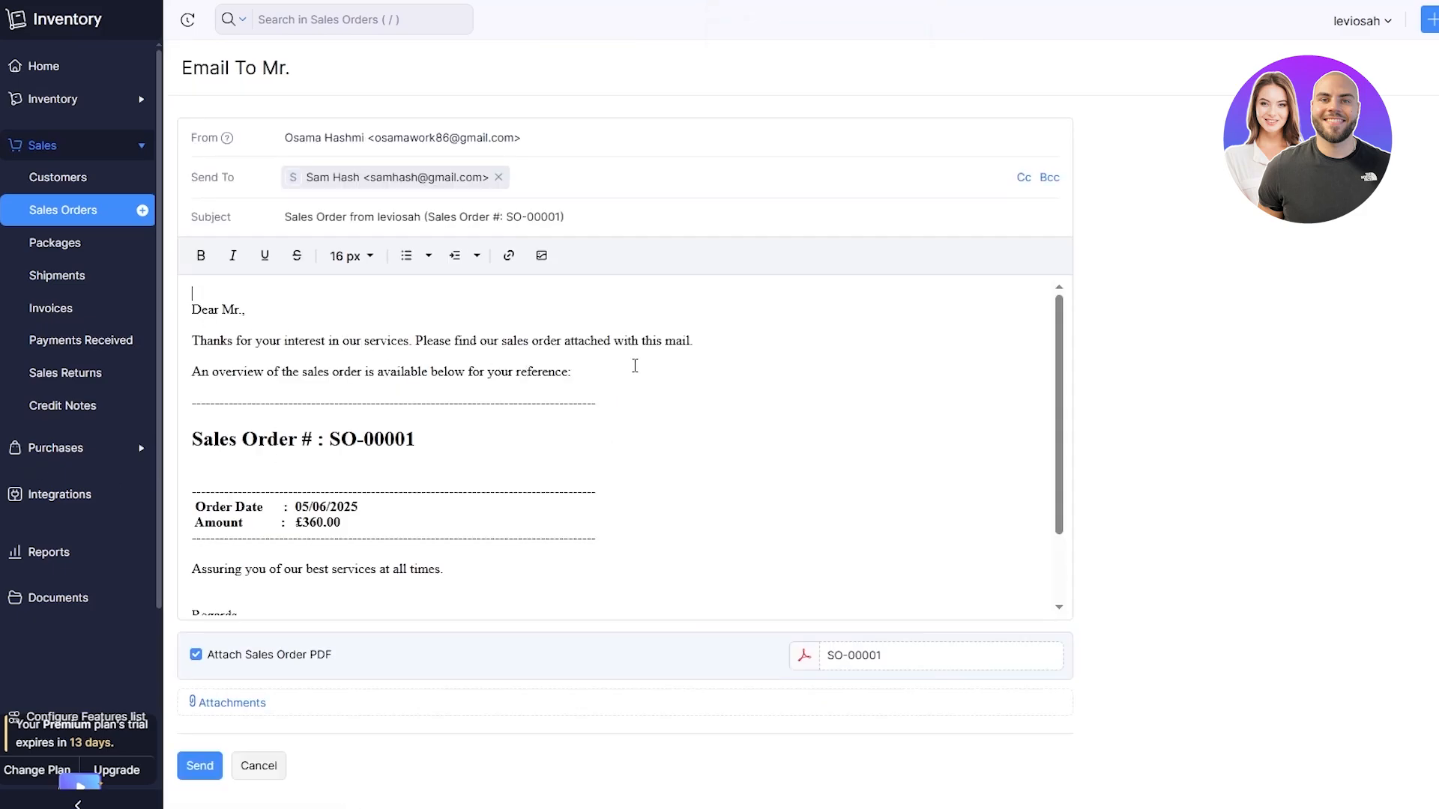
scroll(636, 366, down, 2)
scroll(630, 530, up, 2)
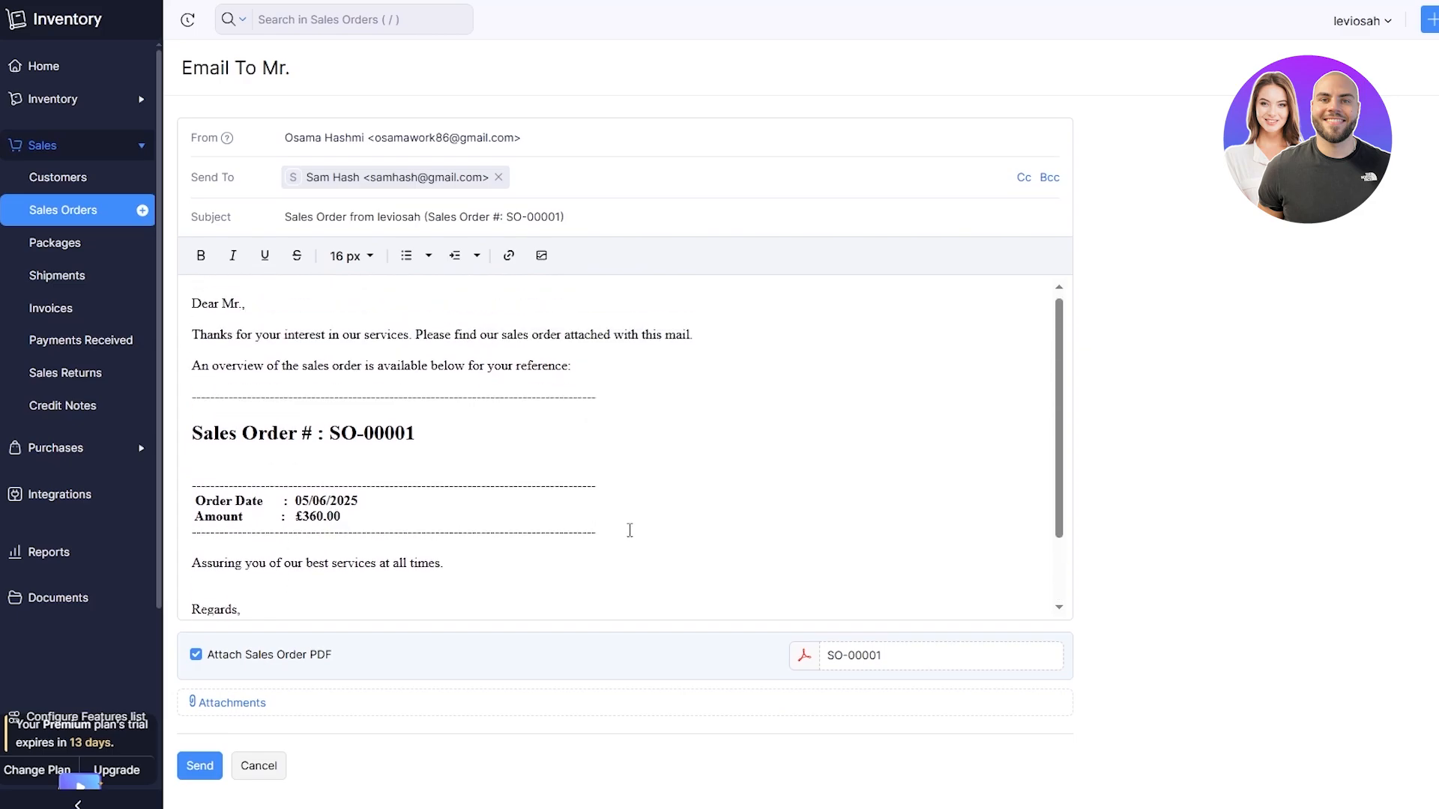
scroll(664, 432, down, 3)
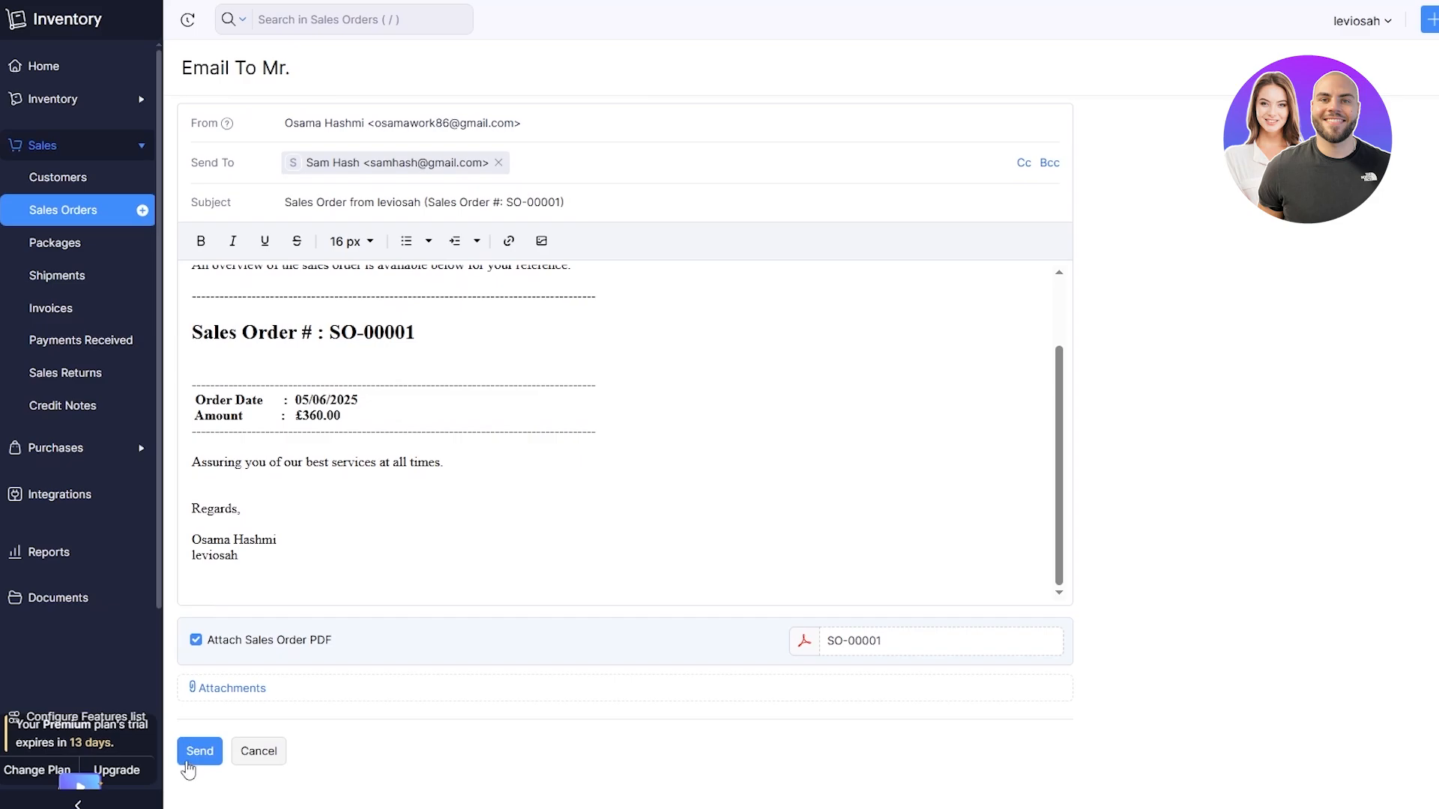
scroll(544, 468, up, 2)
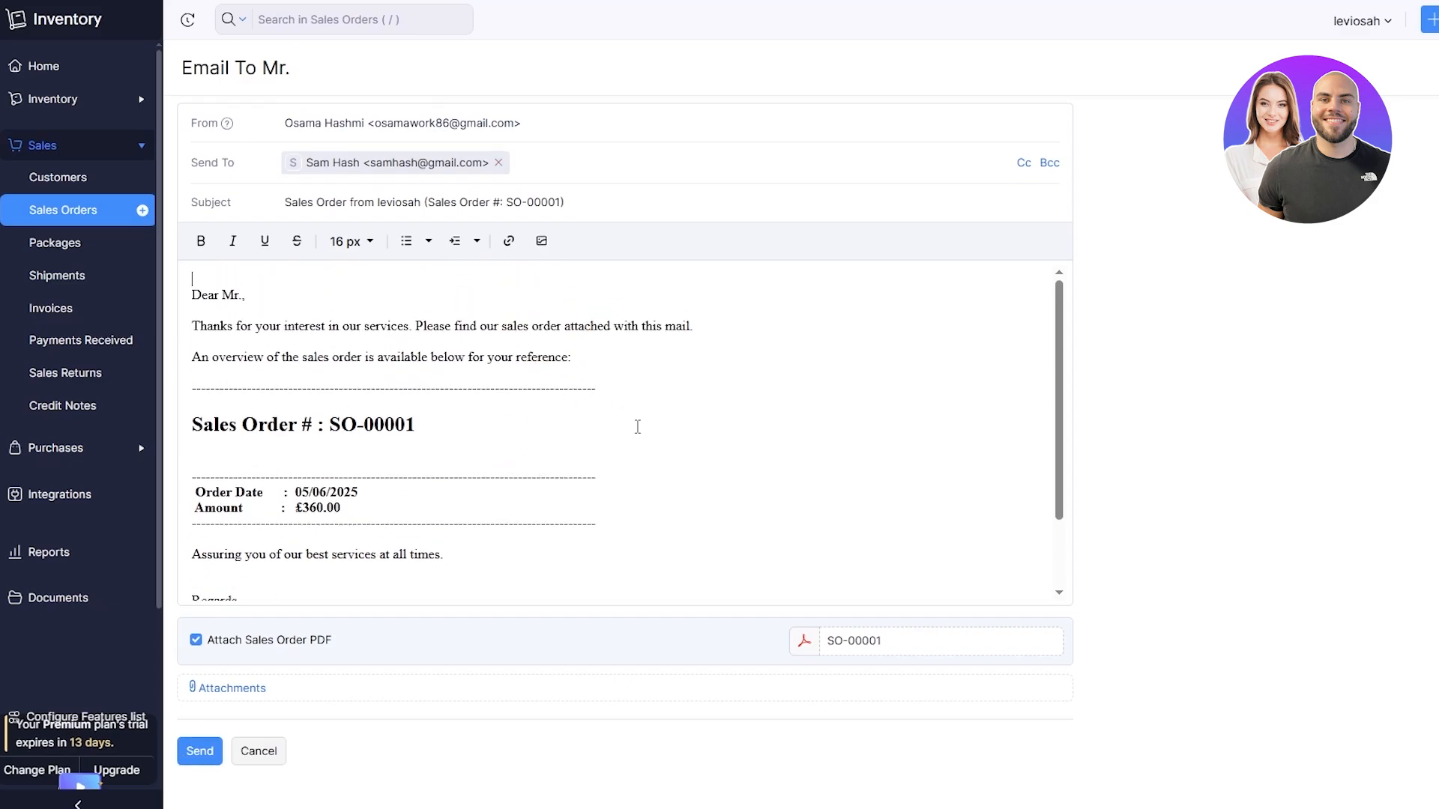
- Look at the Packages module's overview of unshipped, shipped and delivered packages and return to the home page
click(91, 241)
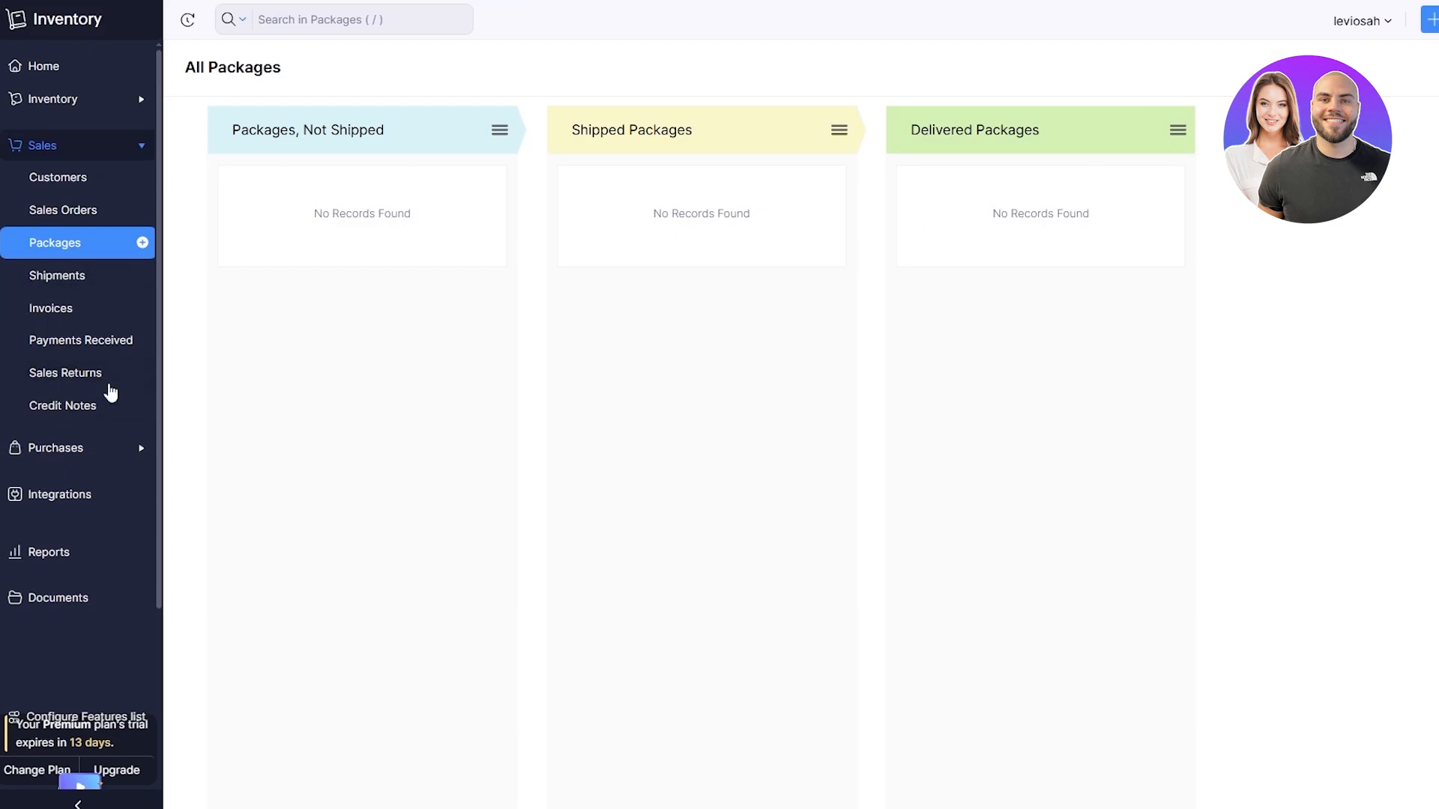
click(58, 66)
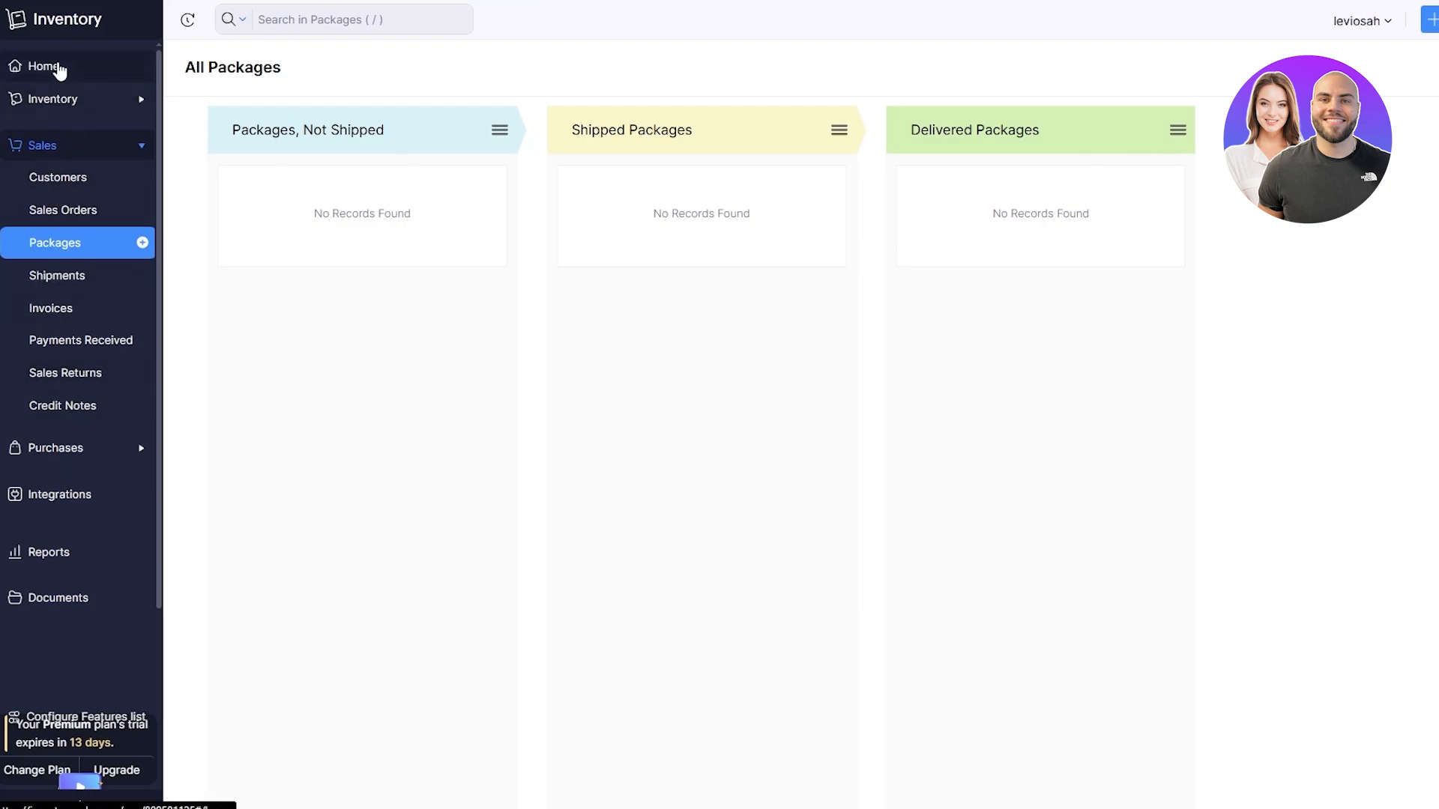